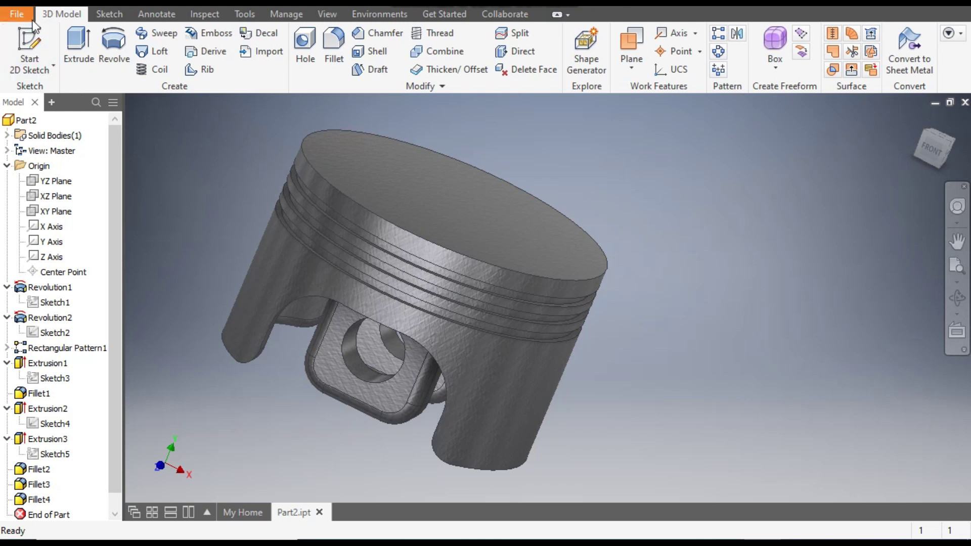
- Create a new part from the Standard (mm).ipt template and start a 2D sketch on the XY plane
{"action": "key", "text": "ctrl+n"}
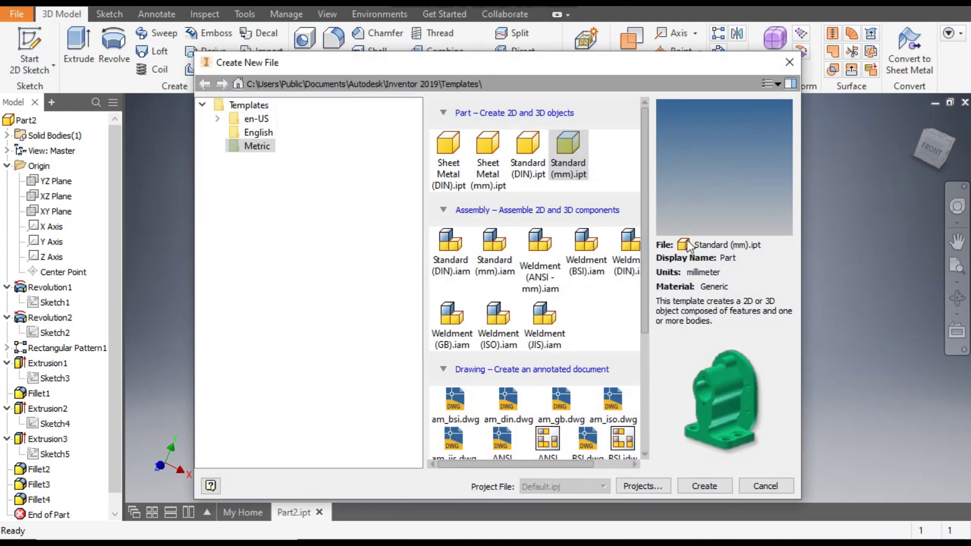
{"action": "left_click", "coordinate": [563, 149]}
{"action": "left_click", "coordinate": [706, 484]}
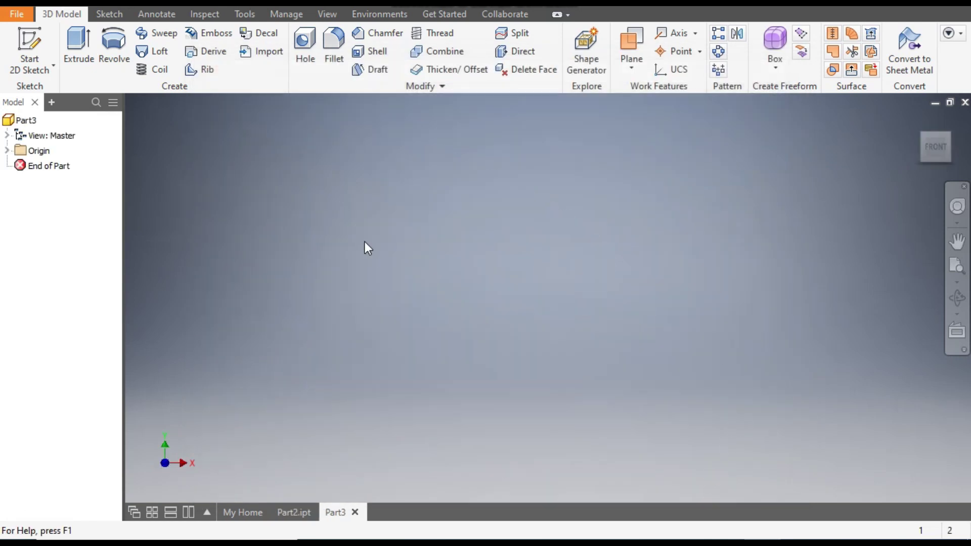
{"action": "left_click", "coordinate": [30, 44]}
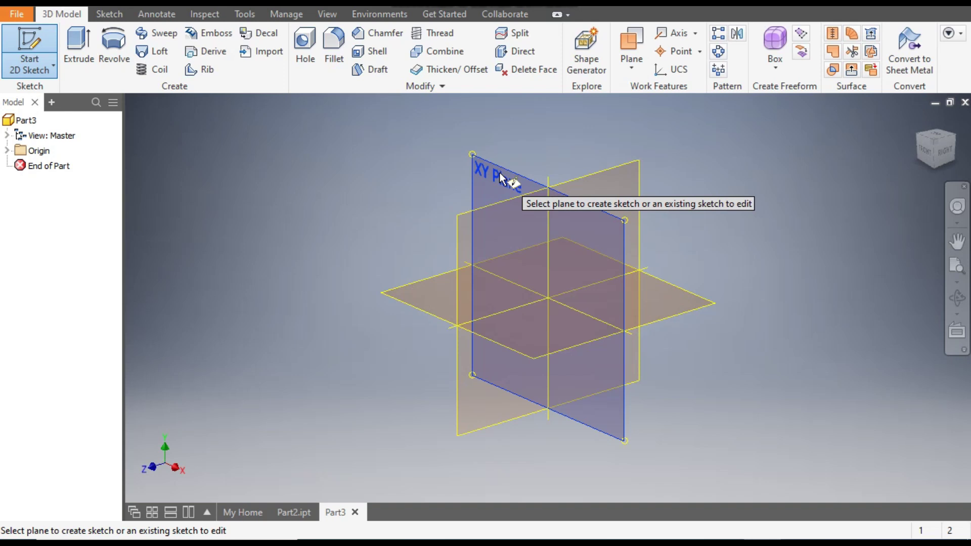
{"action": "left_click", "coordinate": [500, 178]}
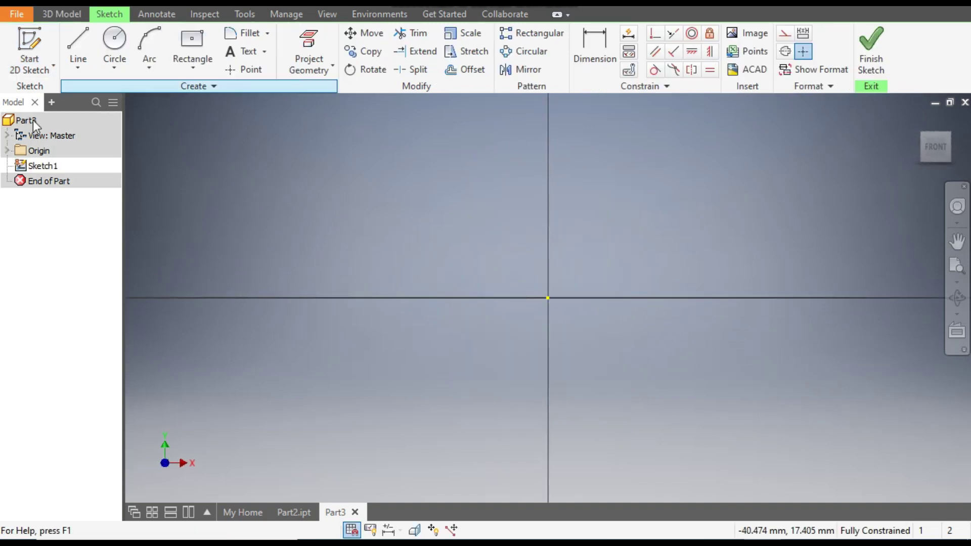
- Sketch a closed inverted-L profile starting on the vertical axis above the origin, about 22 mm wide, 18 mm high and 3.3 mm thick
{"action": "left_click", "coordinate": [81, 40]}
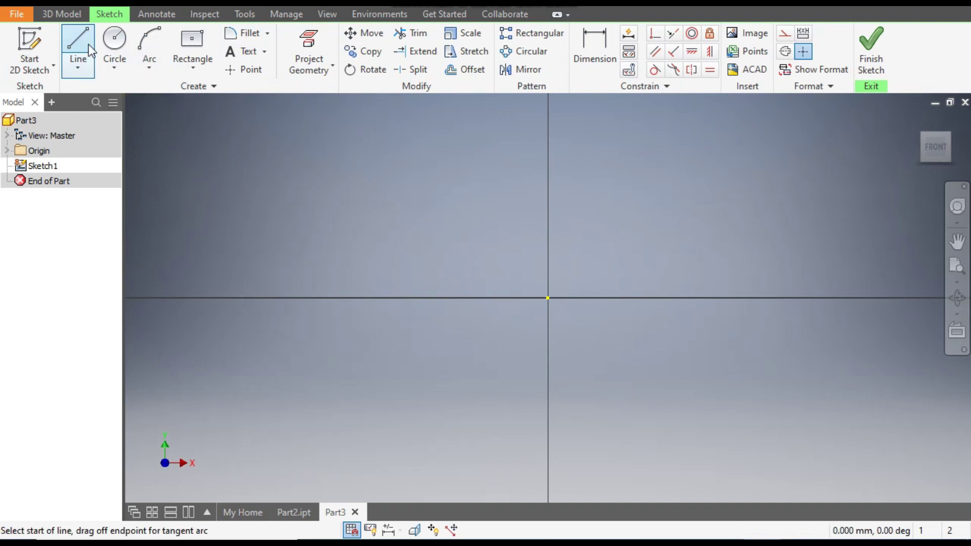
{"action": "mouse_move", "coordinate": [568, 251]}
{"action": "middle_mouse_down"}
{"action": "mouse_move", "coordinate": [550, 338]}
{"action": "mouse_move", "coordinate": [546, 324]}
{"action": "middle_mouse_up"}
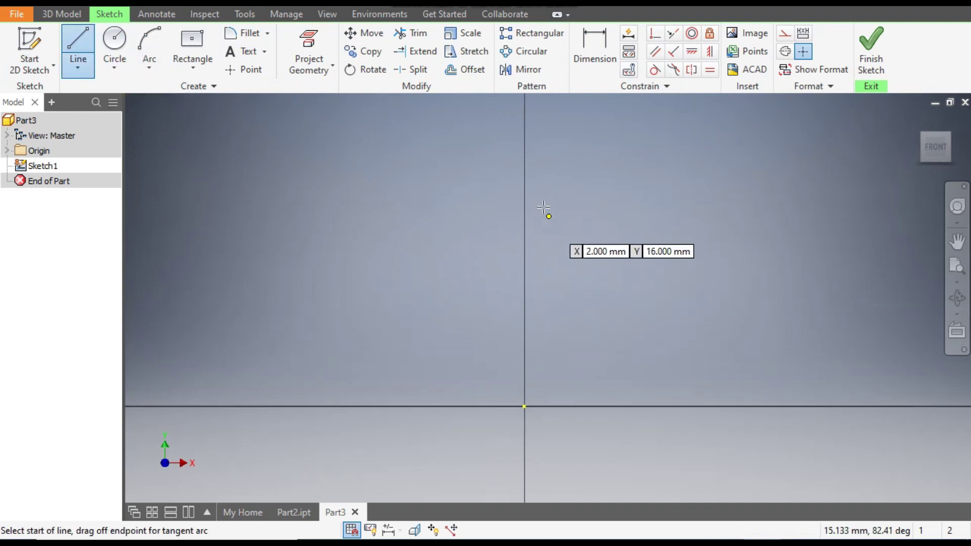
{"action": "left_click", "coordinate": [525, 193]}
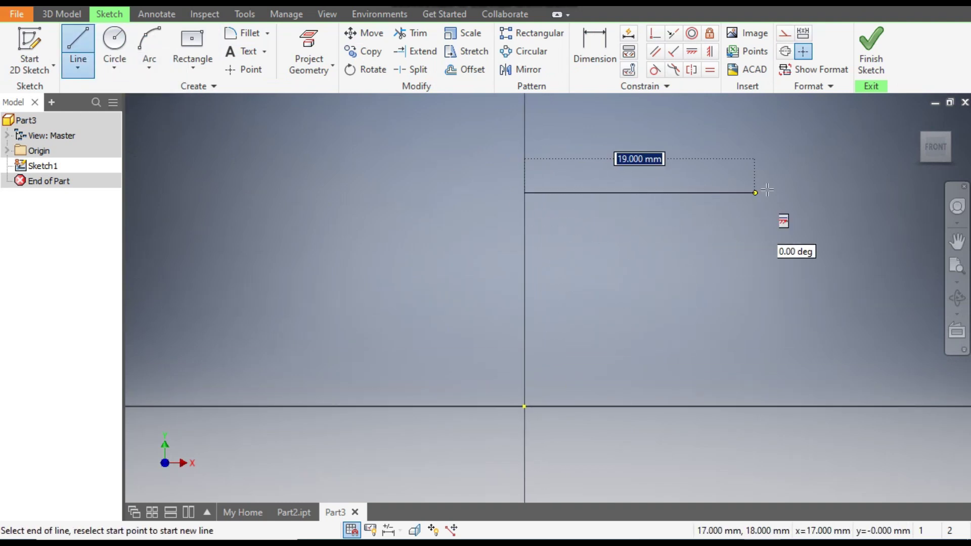
{"action": "left_click", "coordinate": [785, 406]}
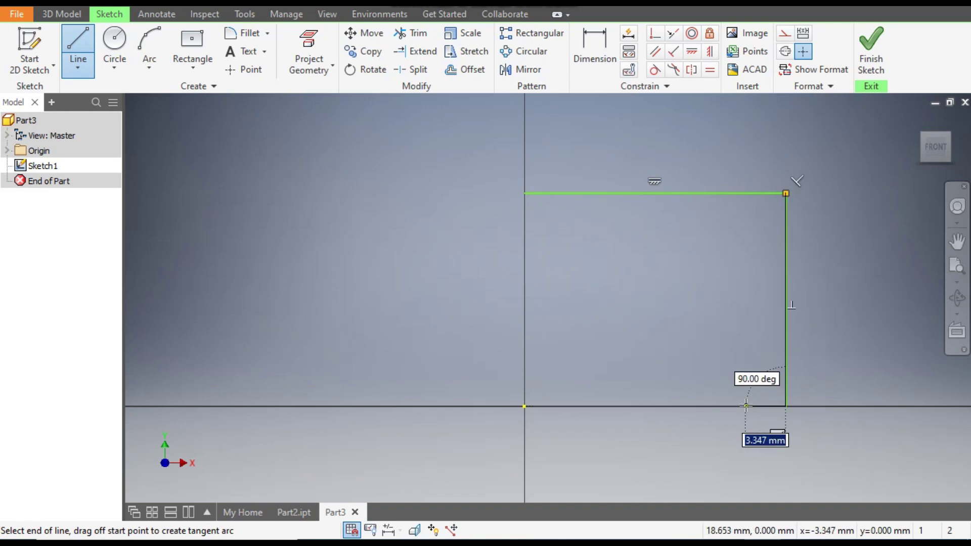
{"action": "left_click", "coordinate": [745, 406]}
{"action": "left_click", "coordinate": [744, 233]}
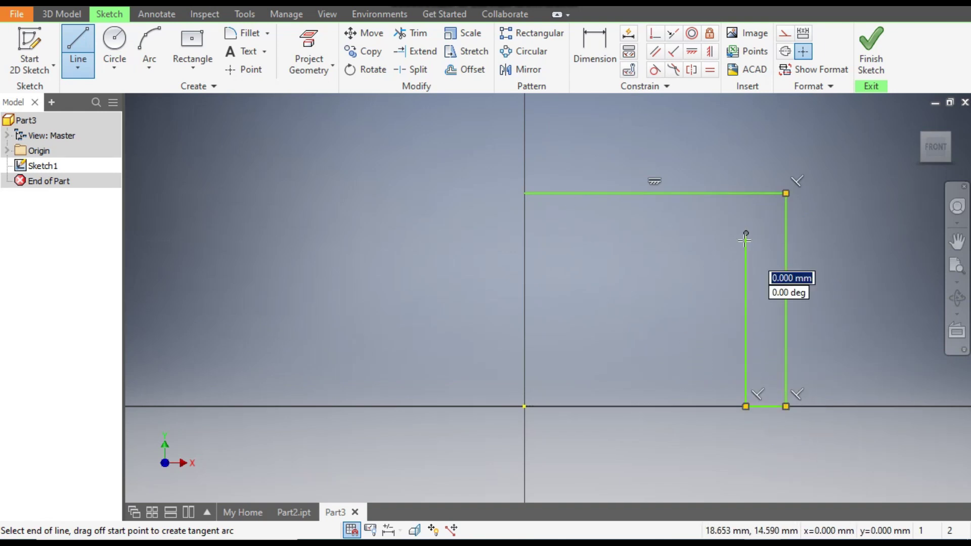
{"action": "left_click", "coordinate": [524, 233]}
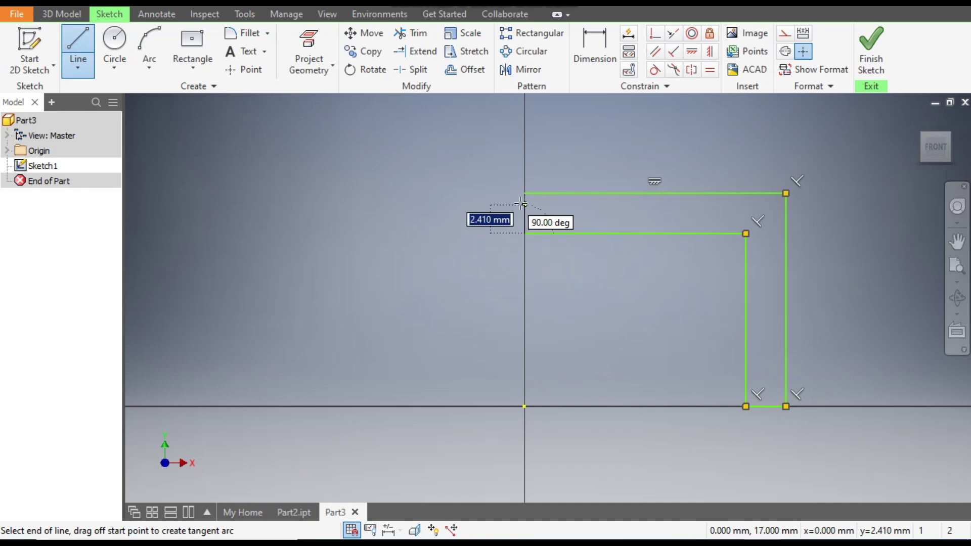
{"action": "left_click", "coordinate": [525, 193]}
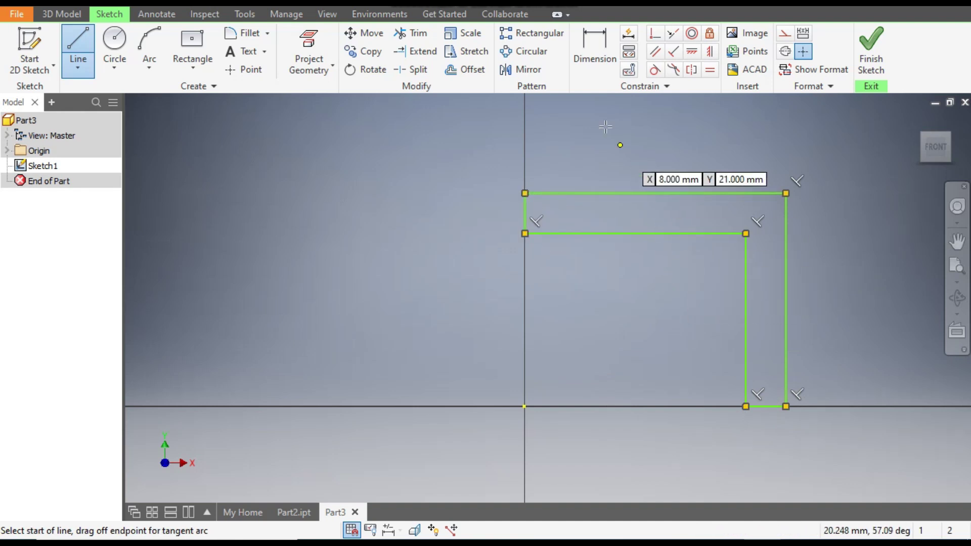
- Dimension the profile's top edge to 63.5 mm and its outer vertical edge to 82 mm
{"action": "left_click", "coordinate": [592, 60]}
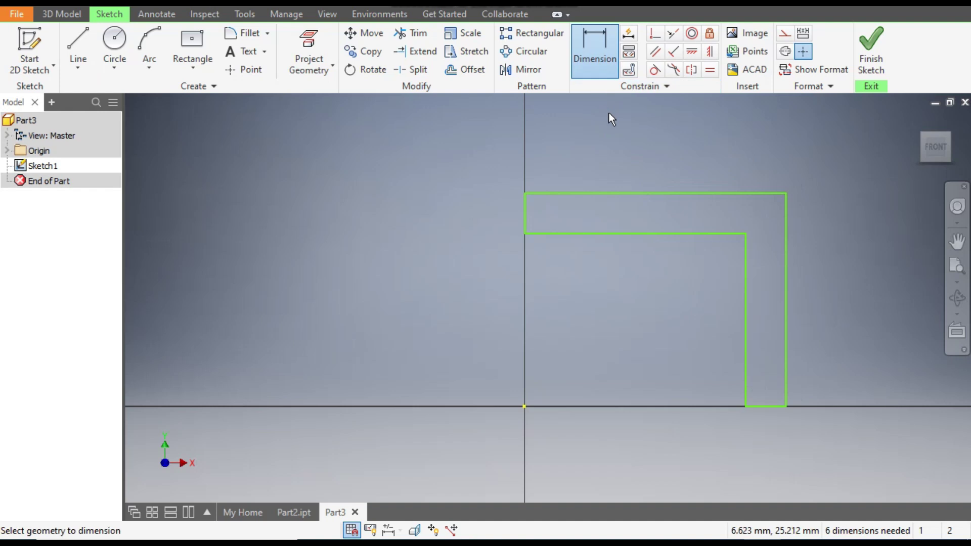
{"action": "left_click", "coordinate": [673, 193]}
{"action": "left_click", "coordinate": [675, 157]}
{"action": "type", "text": "63.5"}
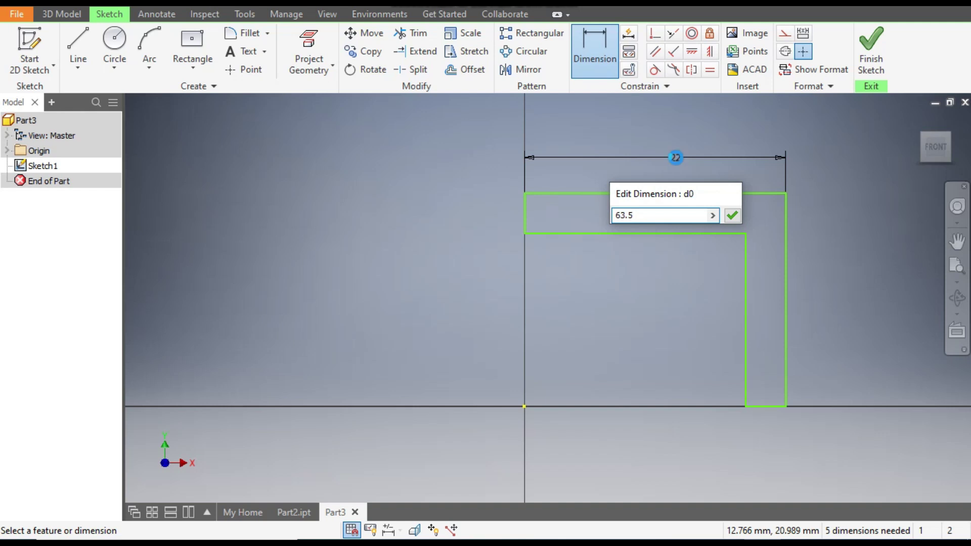
{"action": "key", "text": "Return"}
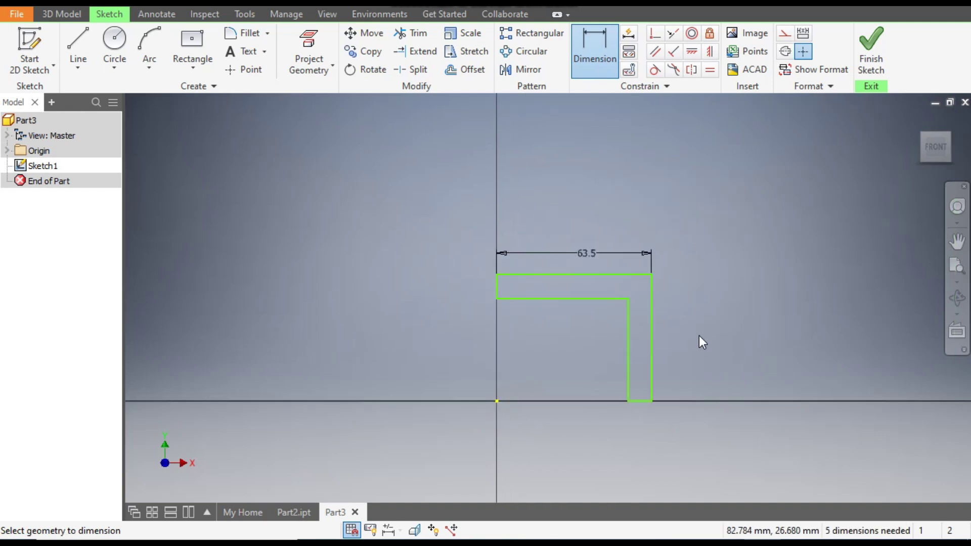
{"action": "left_click", "coordinate": [652, 349]}
{"action": "left_click", "coordinate": [681, 348]}
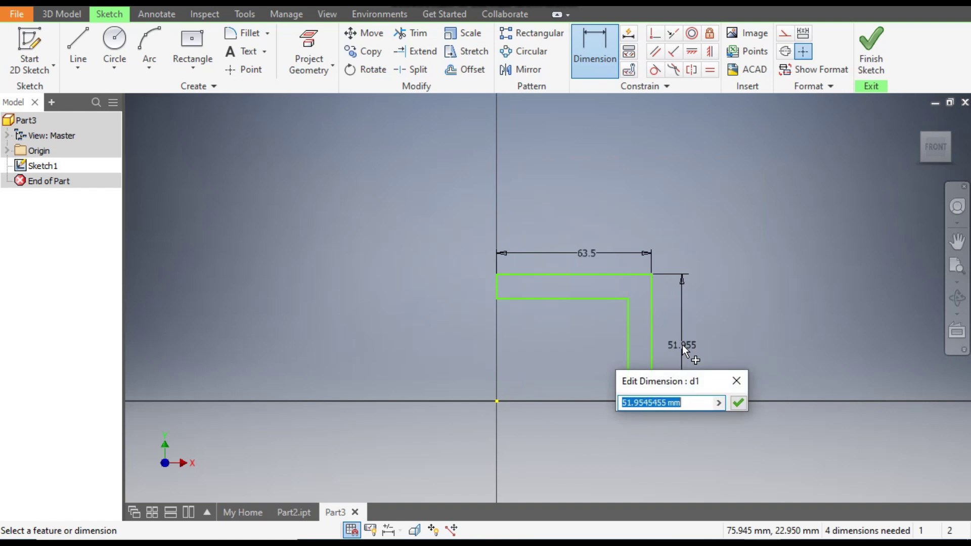
{"action": "type", "text": "82"}
{"action": "key", "text": "Return"}
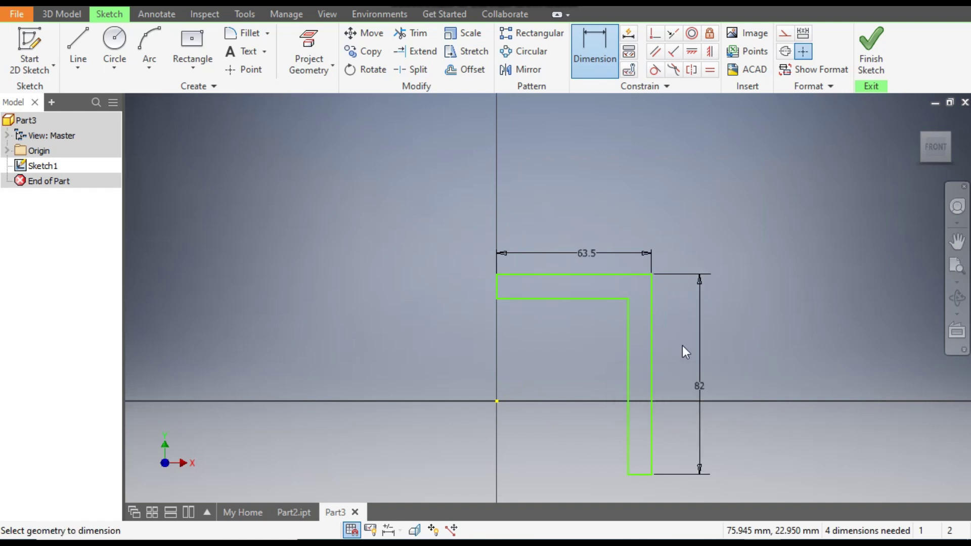
- Dimension the short vertical edge at the axis to 20 mm and the leg's bottom edge to 6.5 mm
{"action": "left_click", "coordinate": [496, 286]}
{"action": "left_click", "coordinate": [470, 282]}
{"action": "type", "text": "20"}
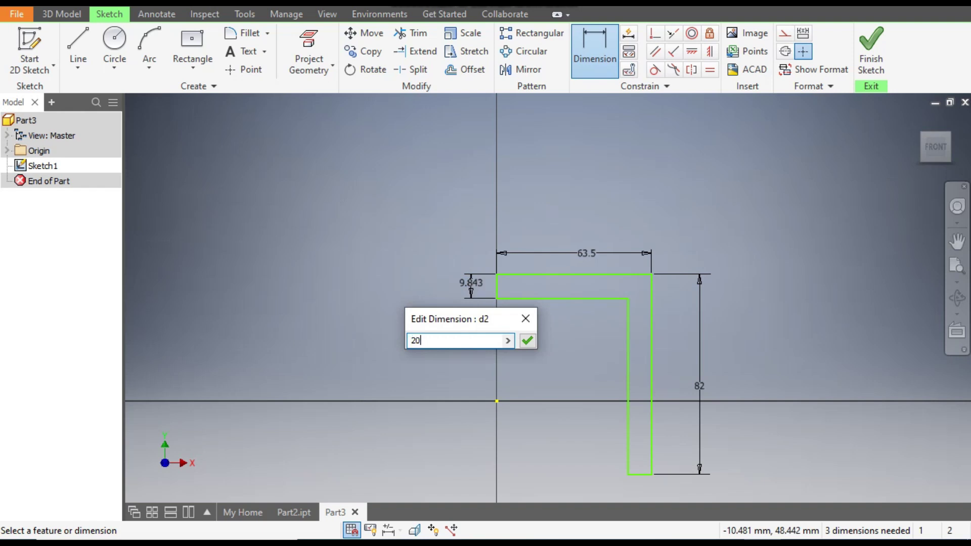
{"action": "key", "text": "Return"}
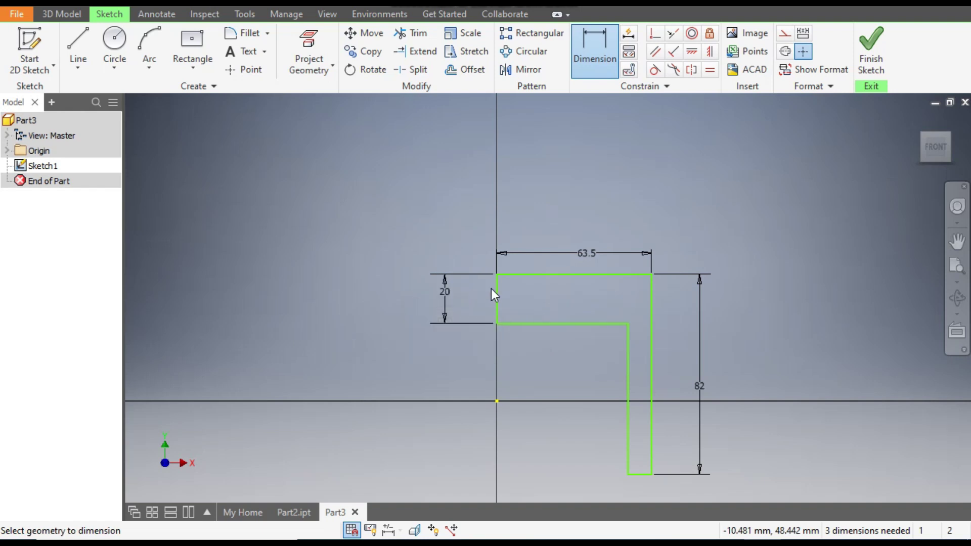
{"action": "left_click", "coordinate": [643, 474]}
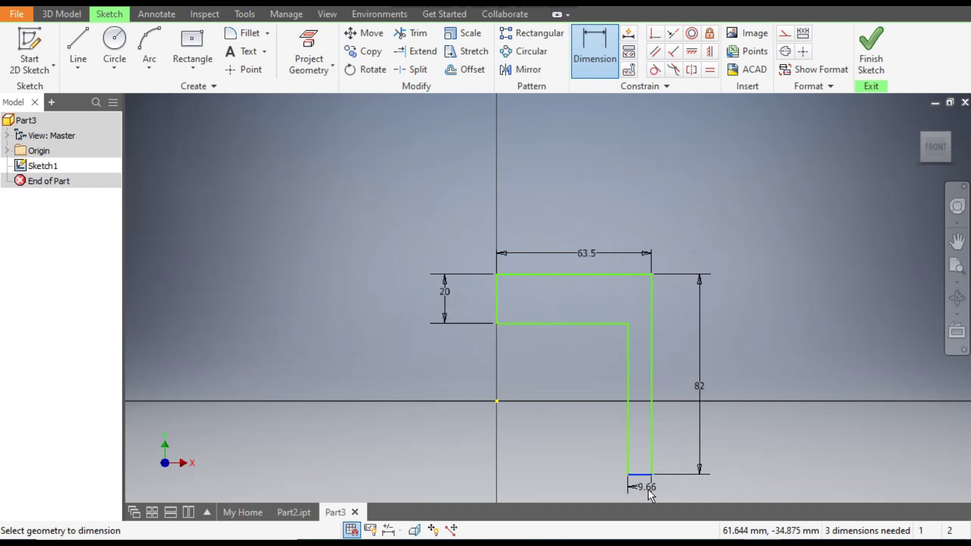
{"action": "left_click", "coordinate": [647, 492]}
{"action": "type", "text": "6.5"}
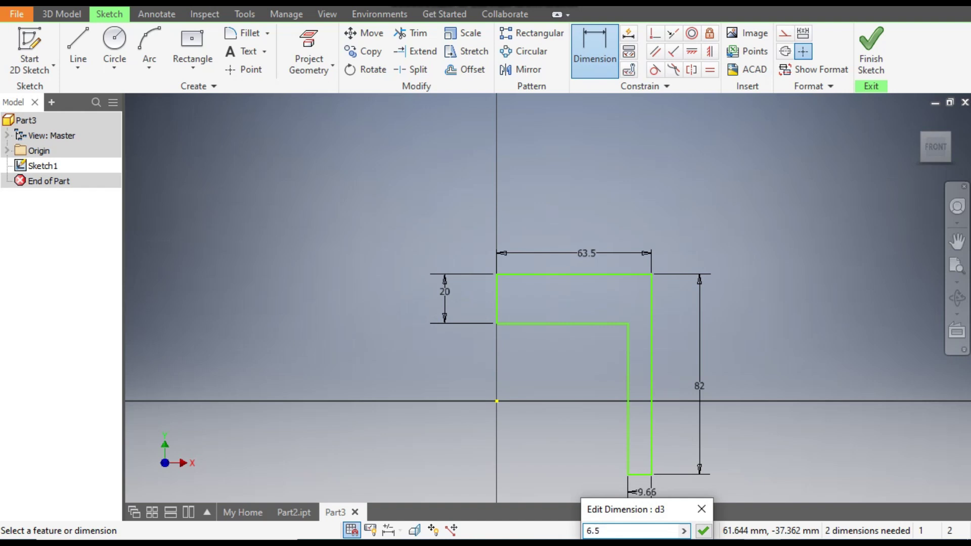
{"action": "key", "text": "Return"}
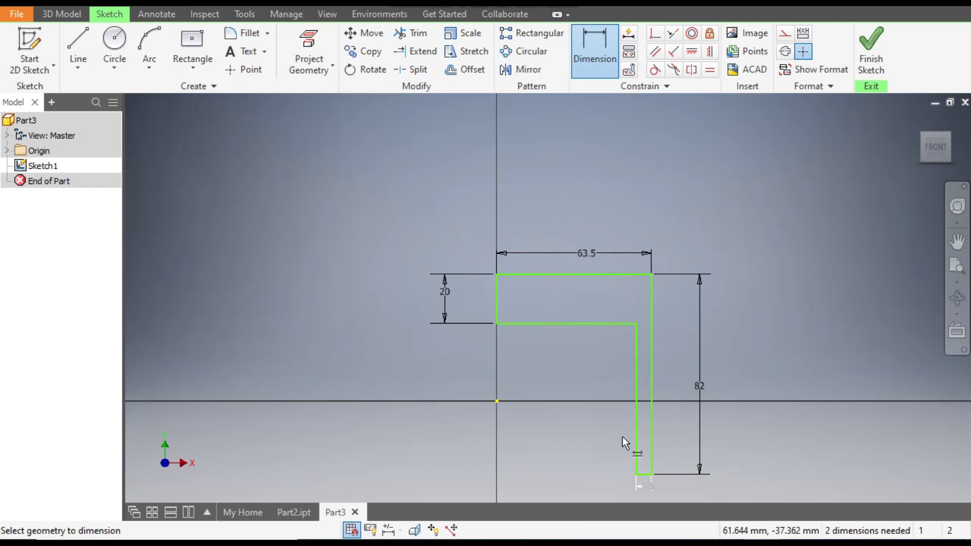
- Constrain the leg's lower inner corner horizontally to the origin and the 20 mm edge's lower endpoint vertically to the origin
{"action": "scroll", "coordinate": [602, 425], "scroll_direction": "up", "scroll_amount": 2}
{"action": "mouse_move", "coordinate": [569, 378]}
{"action": "middle_mouse_down"}
{"action": "mouse_move", "coordinate": [585, 410]}
{"action": "mouse_move", "coordinate": [582, 438]}
{"action": "middle_mouse_up"}
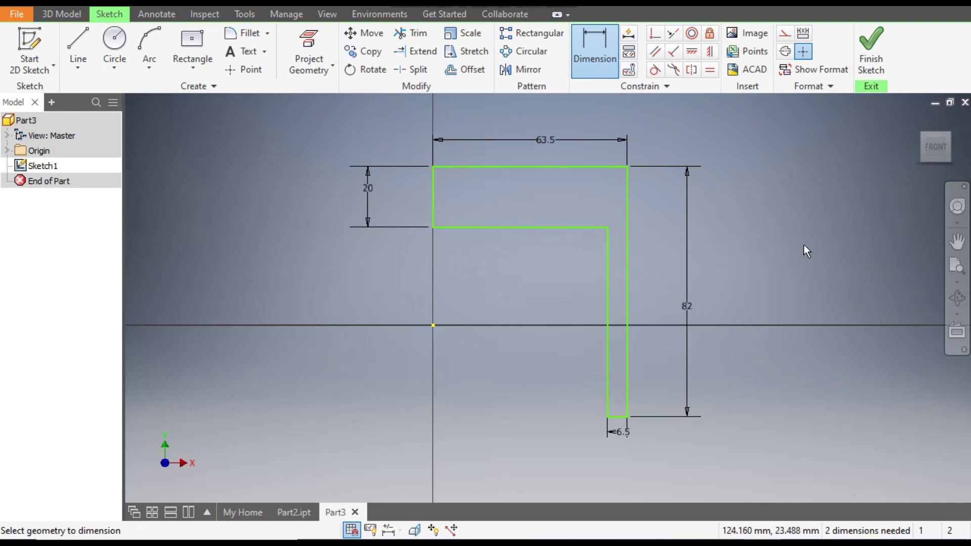
{"action": "left_click", "coordinate": [692, 53]}
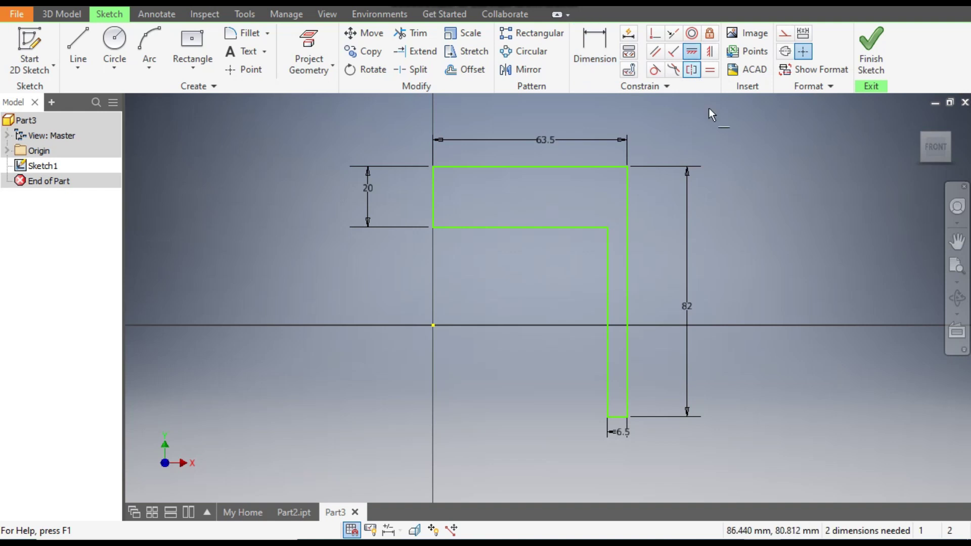
{"action": "left_click", "coordinate": [433, 326]}
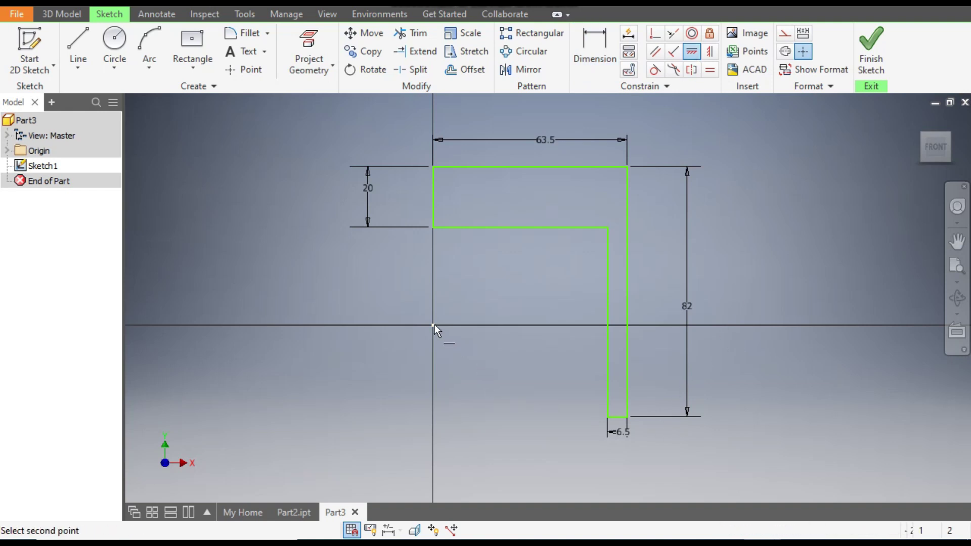
{"action": "left_click", "coordinate": [608, 419]}
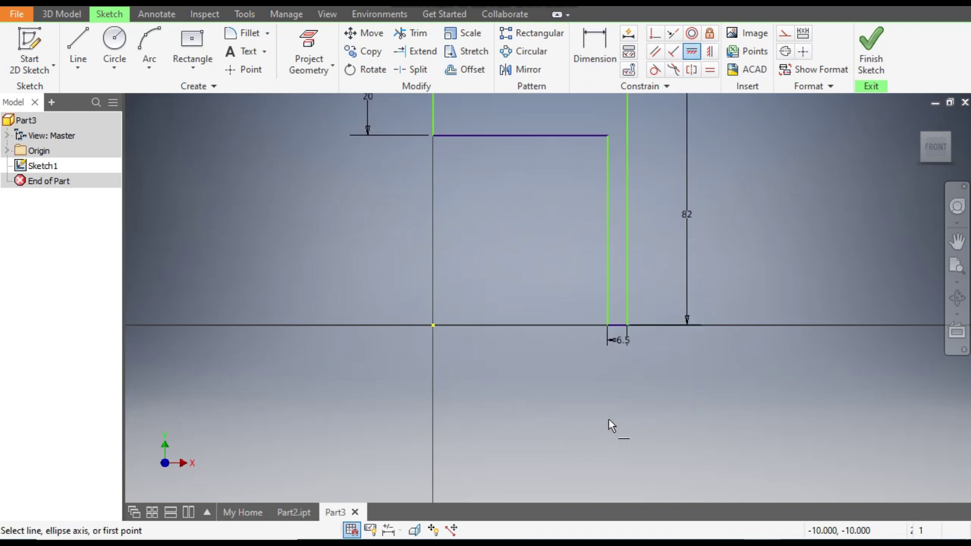
{"action": "middle_click_drag", "start_coordinate": [516, 342], "coordinate": [512, 451]}
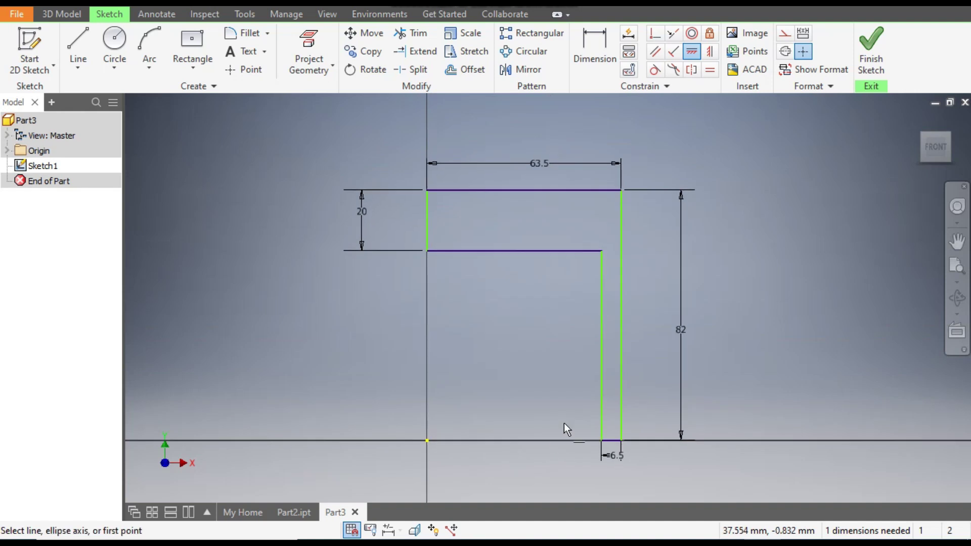
{"action": "left_click", "coordinate": [709, 53]}
{"action": "left_click", "coordinate": [427, 441]}
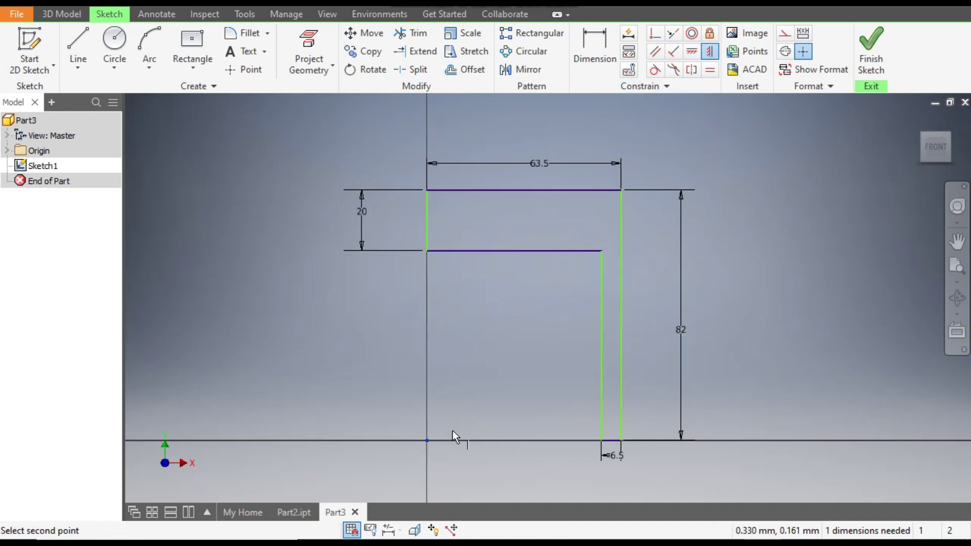
{"action": "left_click", "coordinate": [426, 251]}
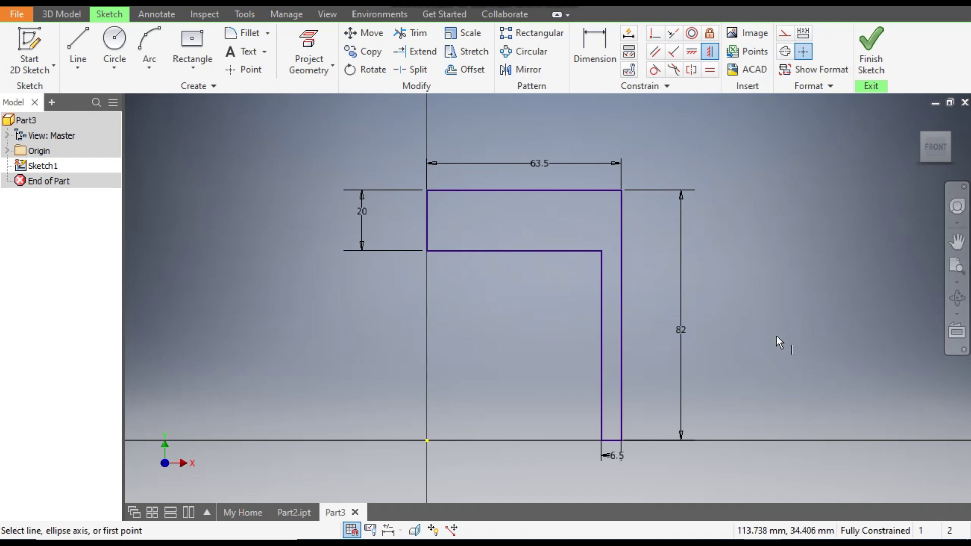
- Draw a vertical construction line about 43 mm long upward from the origin, and finish the sketch
{"action": "left_click", "coordinate": [79, 45]}
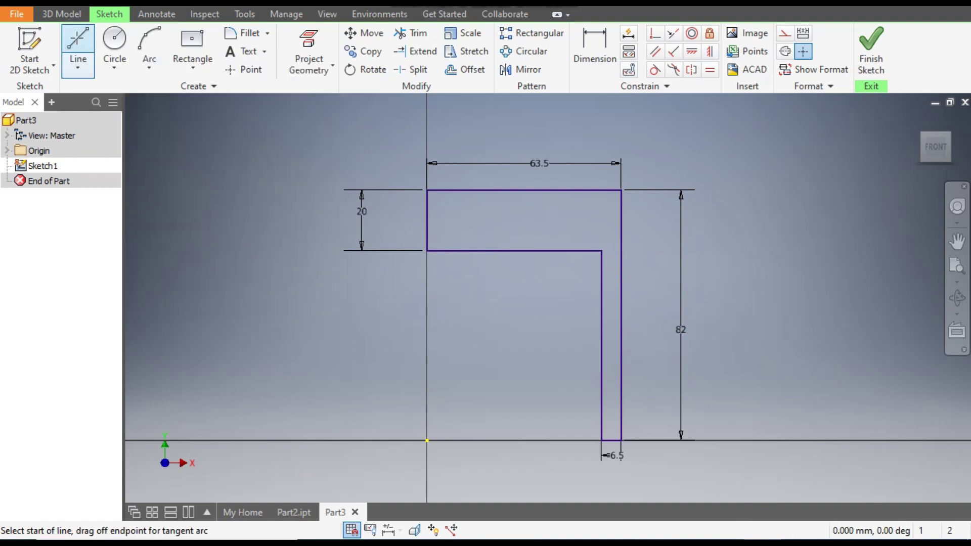
{"action": "left_click", "coordinate": [784, 34]}
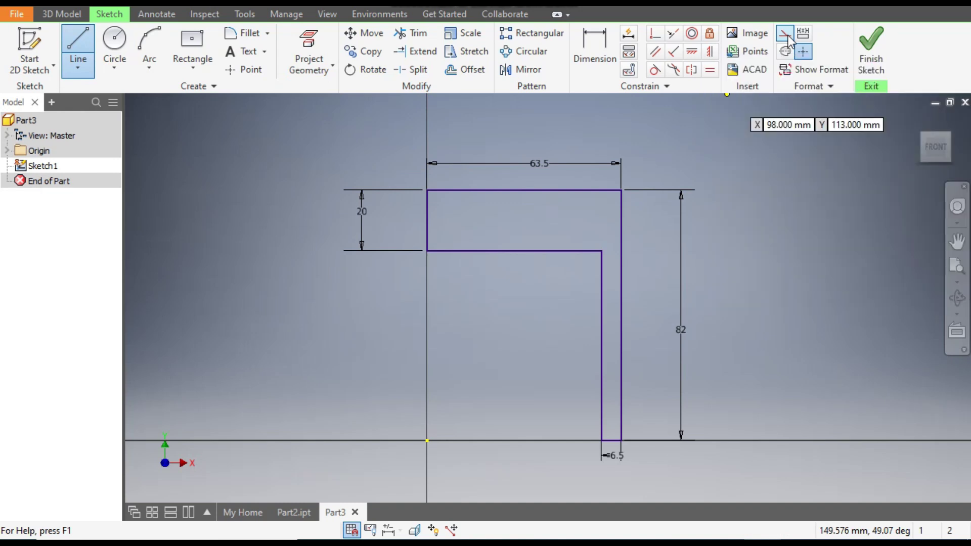
{"action": "left_click", "coordinate": [428, 440]}
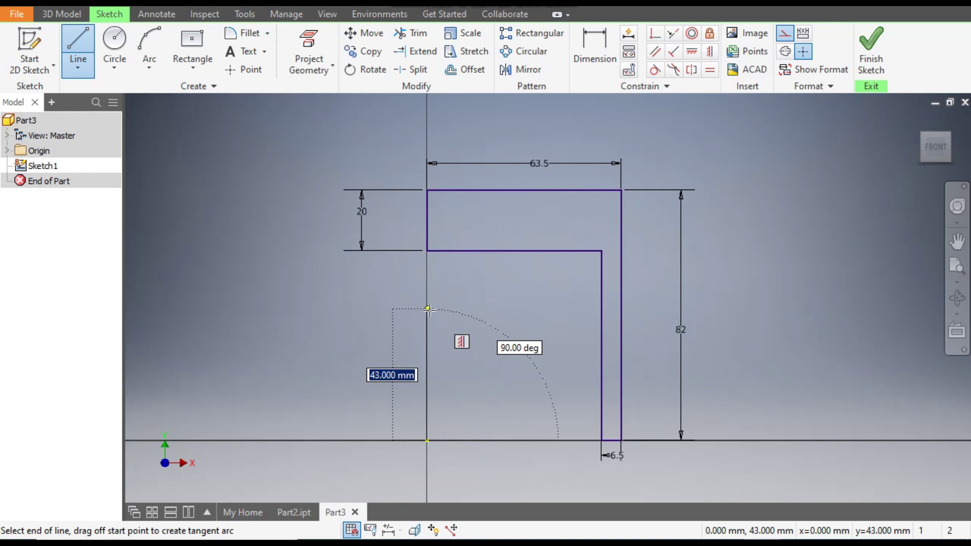
{"action": "left_click", "coordinate": [428, 309]}
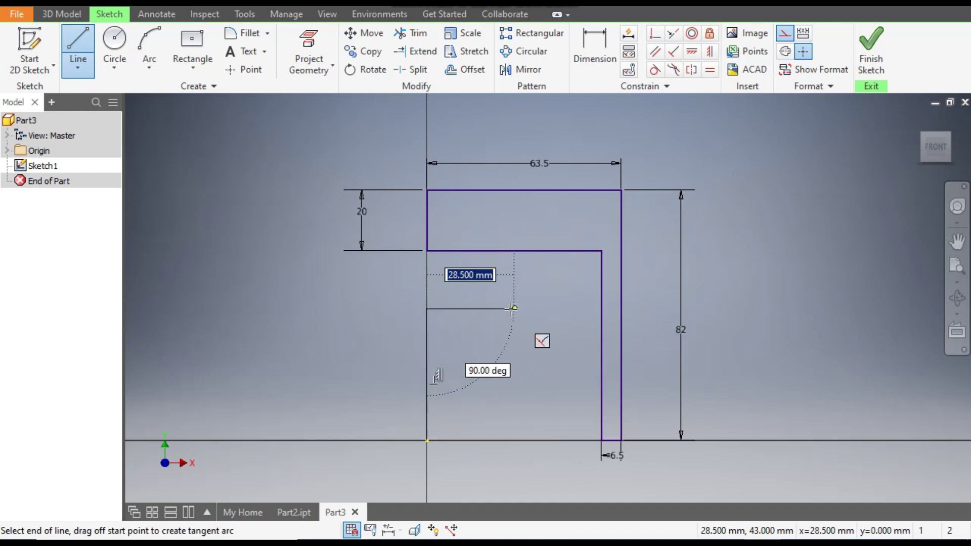
{"action": "key", "text": "Escape"}
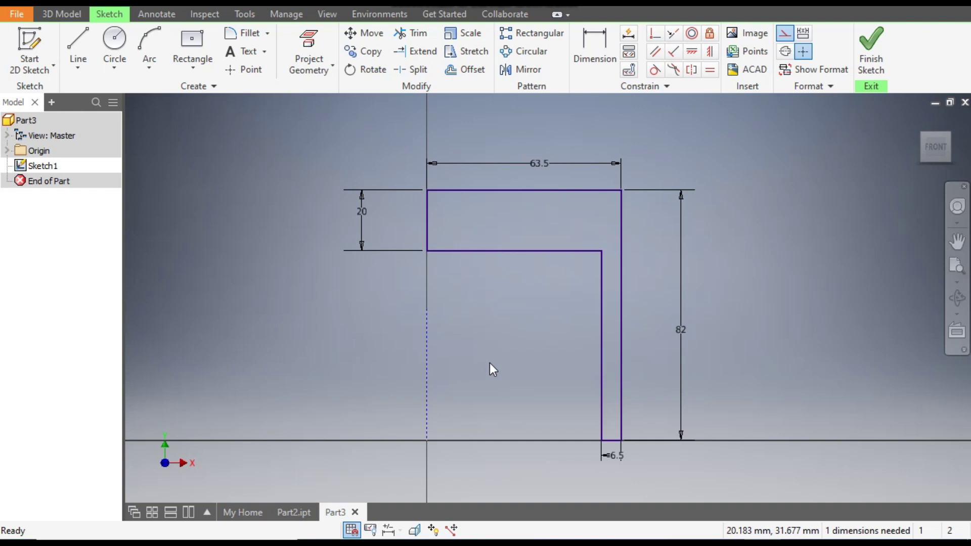
{"action": "left_click", "coordinate": [873, 52]}
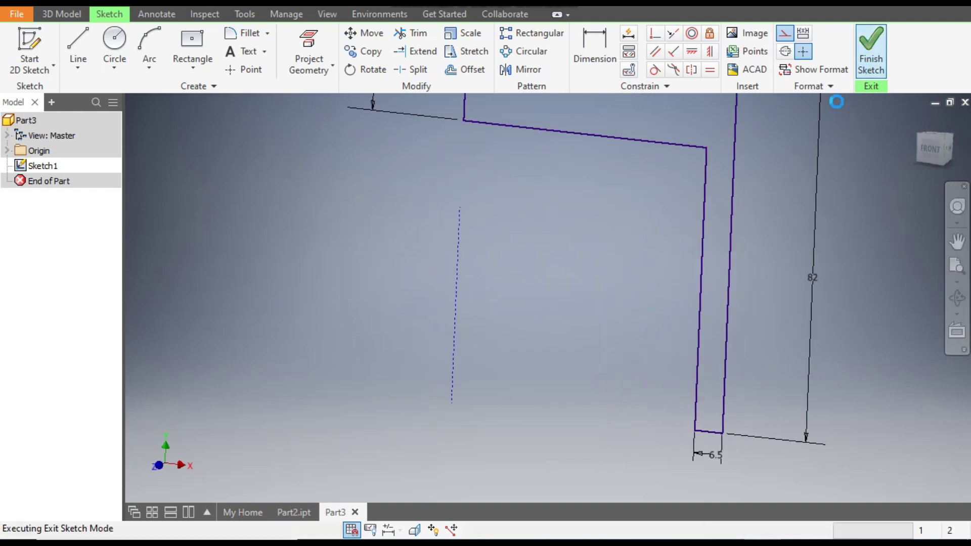
{"action": "key", "text": "F2"}
{"action": "left_click_drag", "start_coordinate": [507, 375], "coordinate": [523, 370]}
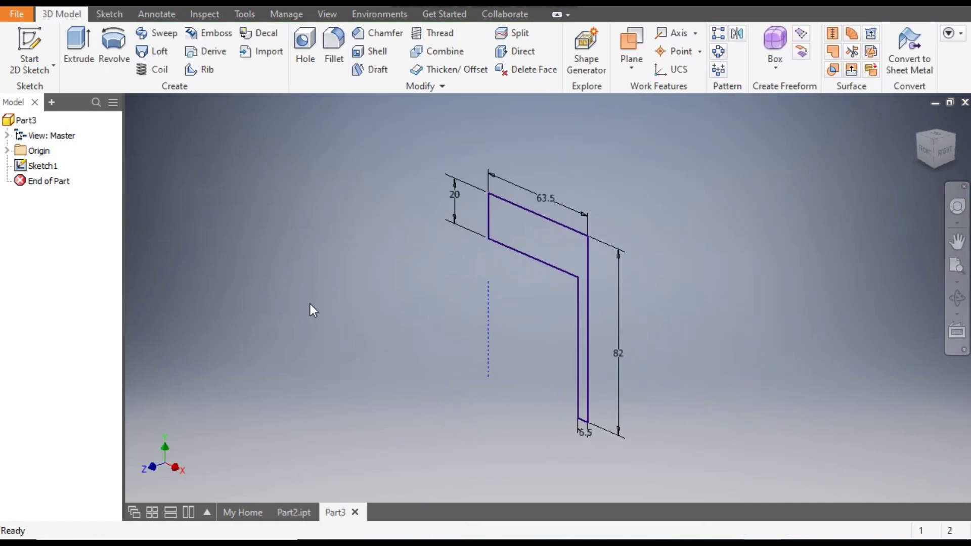
- Revolve the closed profile a full turn about the vertical construction line into a solid body
{"action": "left_click", "coordinate": [121, 60]}
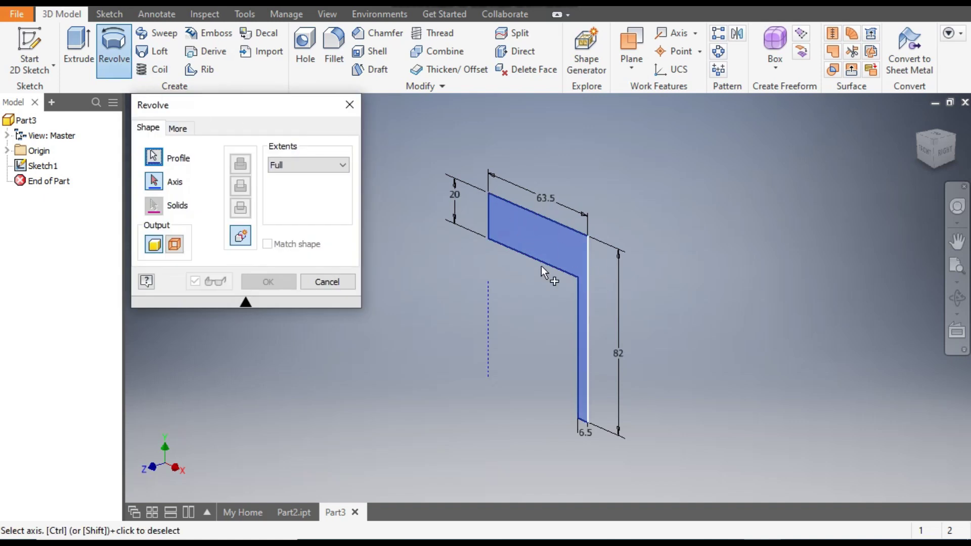
{"action": "left_click", "coordinate": [488, 319]}
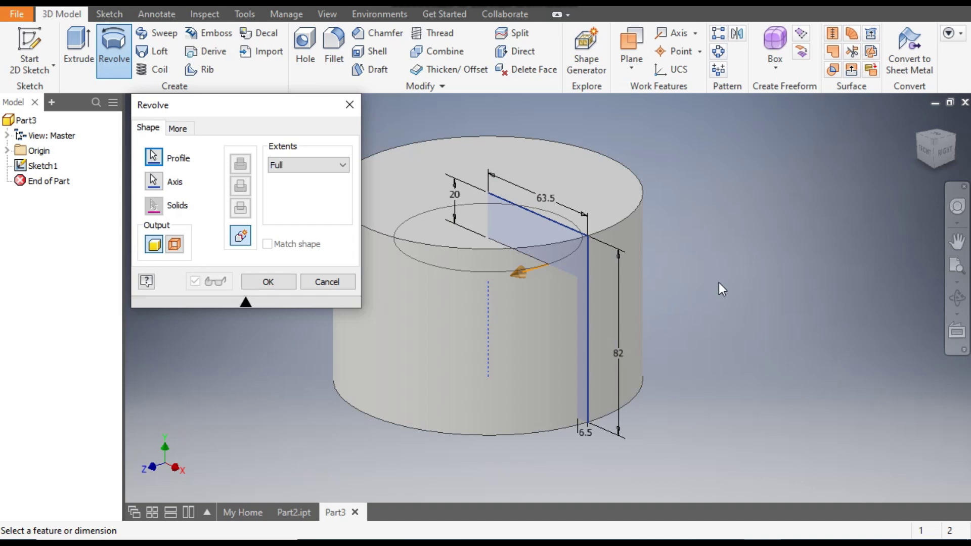
{"action": "left_click", "coordinate": [268, 282]}
{"action": "middle_click_drag", "start_coordinate": [832, 238], "coordinate": [839, 249]}
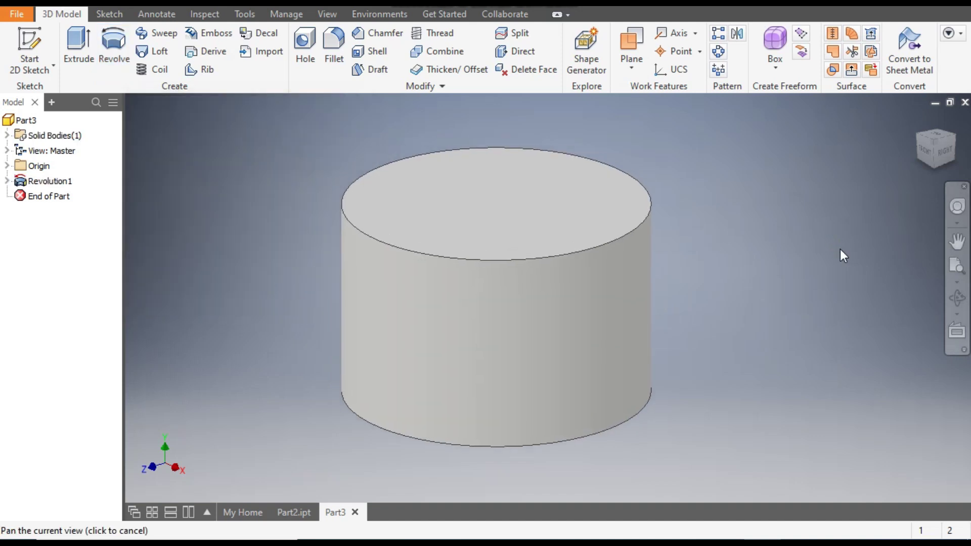
- Apply the Machined 03 appearance from the Inventor Material Library to the part
{"action": "left_click", "coordinate": [380, 6]}
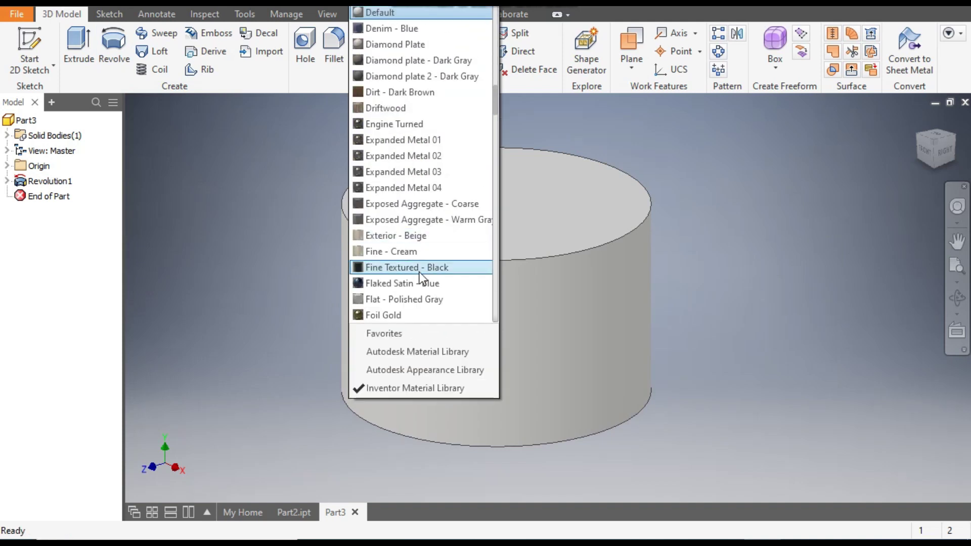
{"action": "scroll", "coordinate": [420, 272], "scroll_direction": "down", "scroll_amount": 9}
{"action": "scroll", "coordinate": [420, 272], "scroll_direction": "down", "scroll_amount": 5}
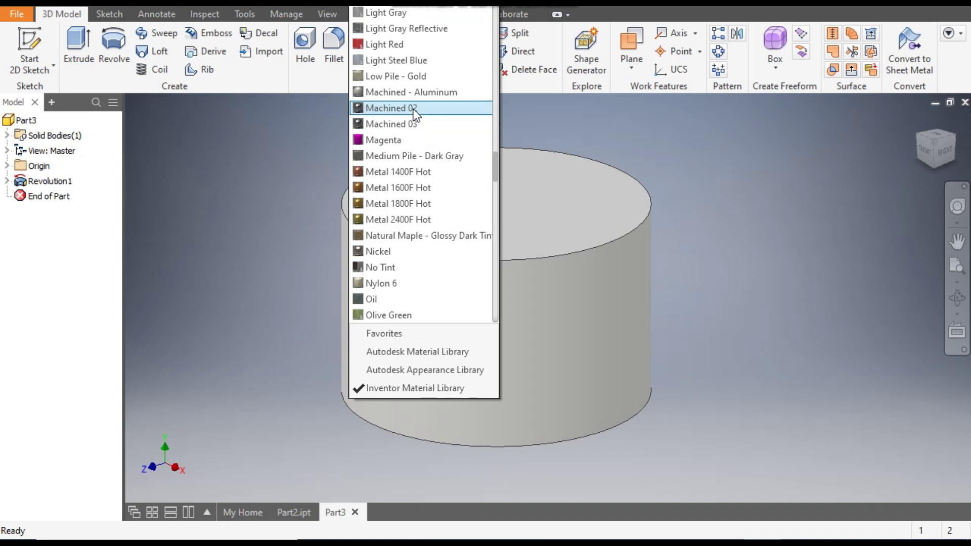
{"action": "left_click", "coordinate": [410, 124]}
{"action": "middle_click_drag", "start_coordinate": [706, 299], "coordinate": [724, 305]}
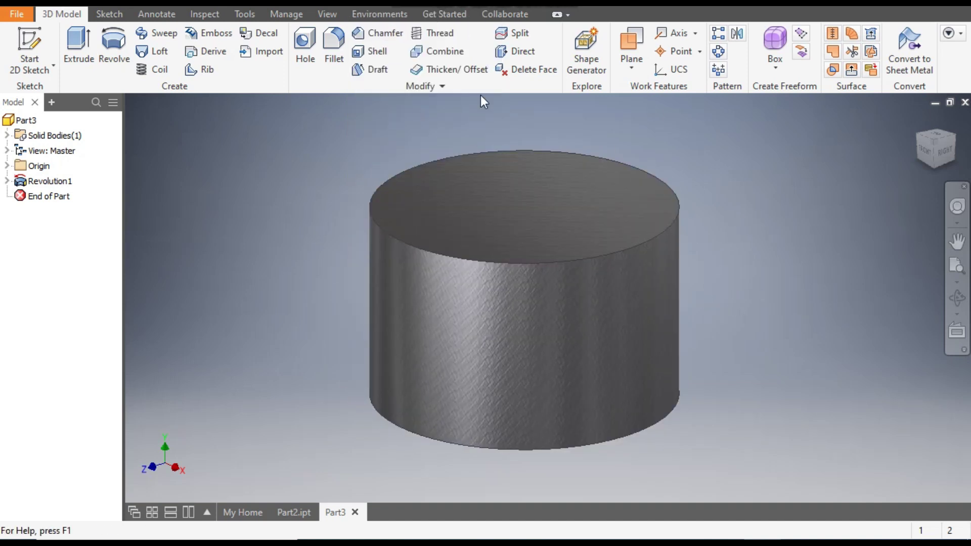
- Inspect the piston's hollow interior with a section view cut through the XY plane, and end the section view
{"action": "left_click", "coordinate": [328, 14]}
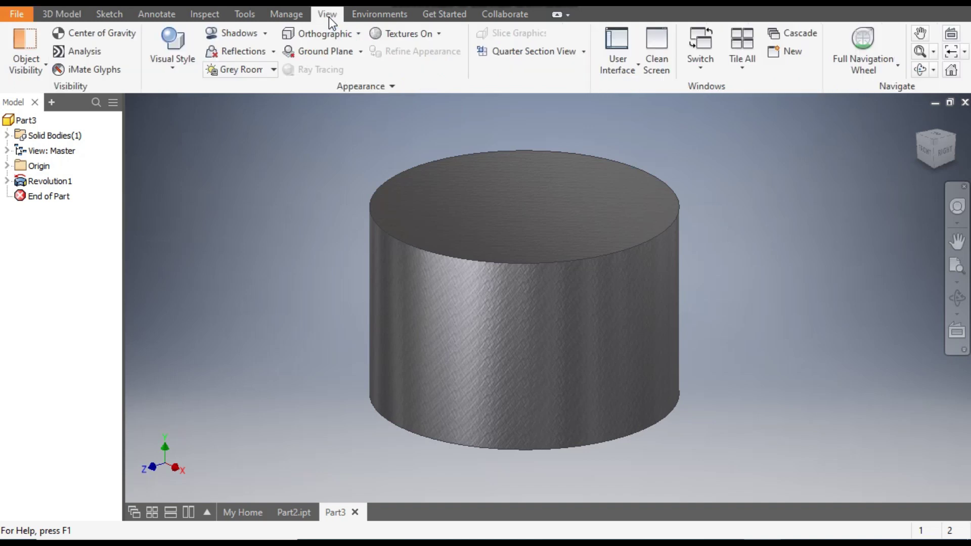
{"action": "left_click", "coordinate": [530, 53]}
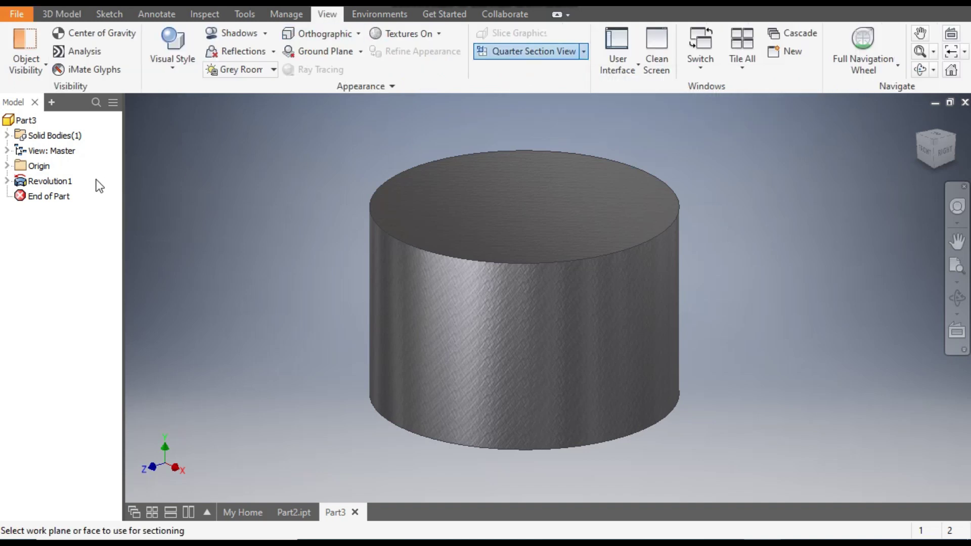
{"action": "left_click", "coordinate": [6, 166]}
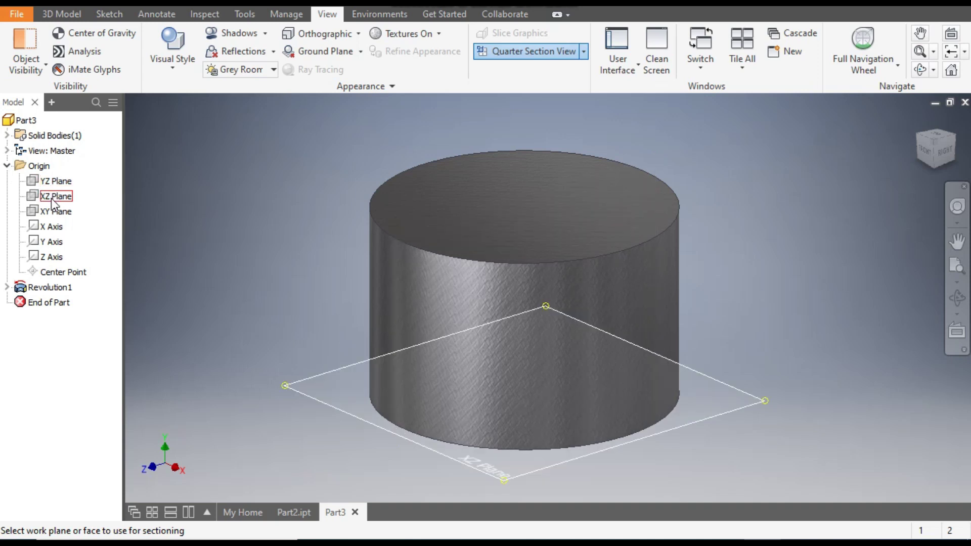
{"action": "left_click", "coordinate": [54, 217]}
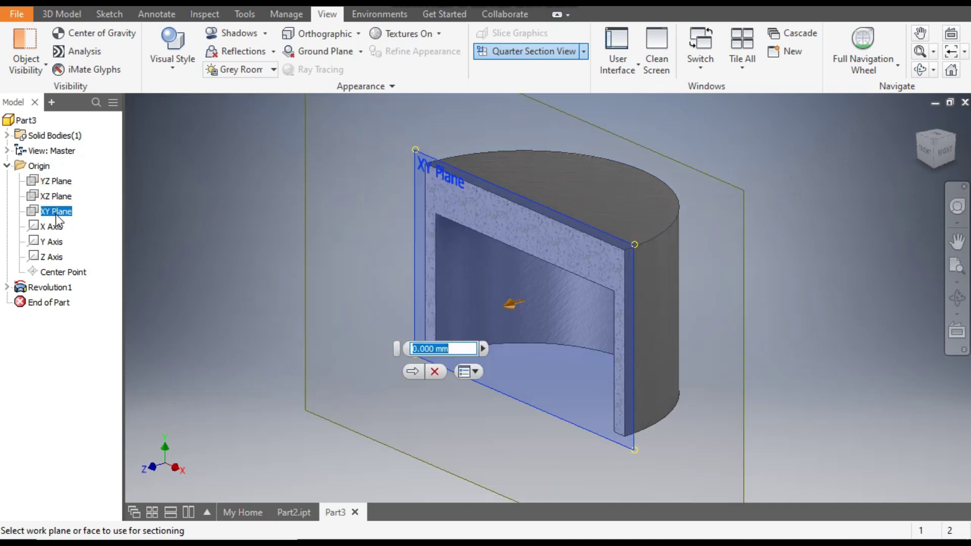
{"action": "left_click", "coordinate": [438, 373]}
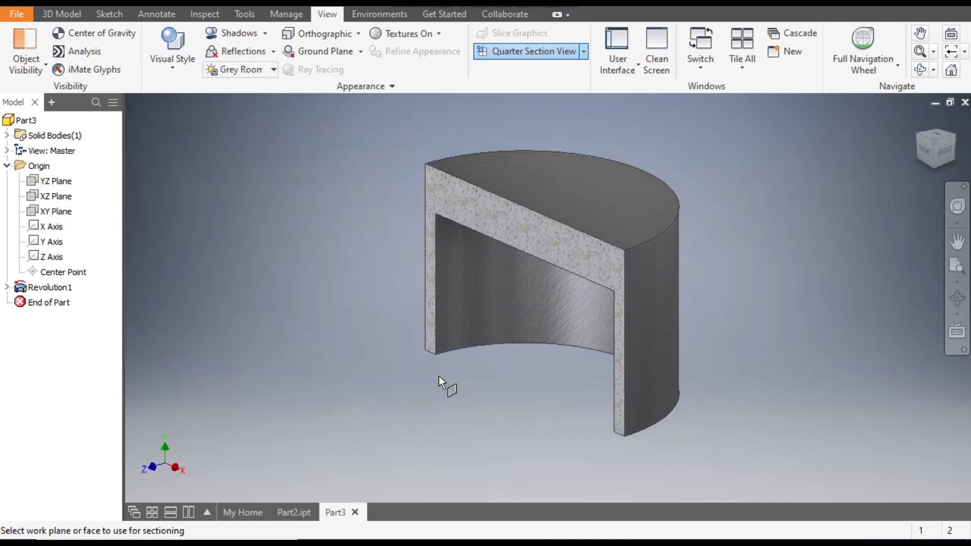
{"action": "left_click", "coordinate": [928, 150]}
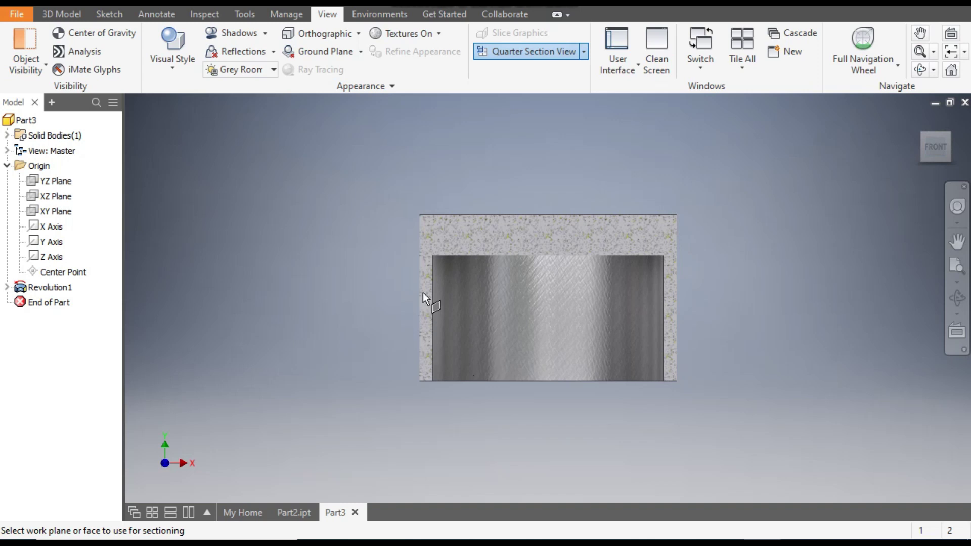
{"action": "left_click", "coordinate": [950, 136]}
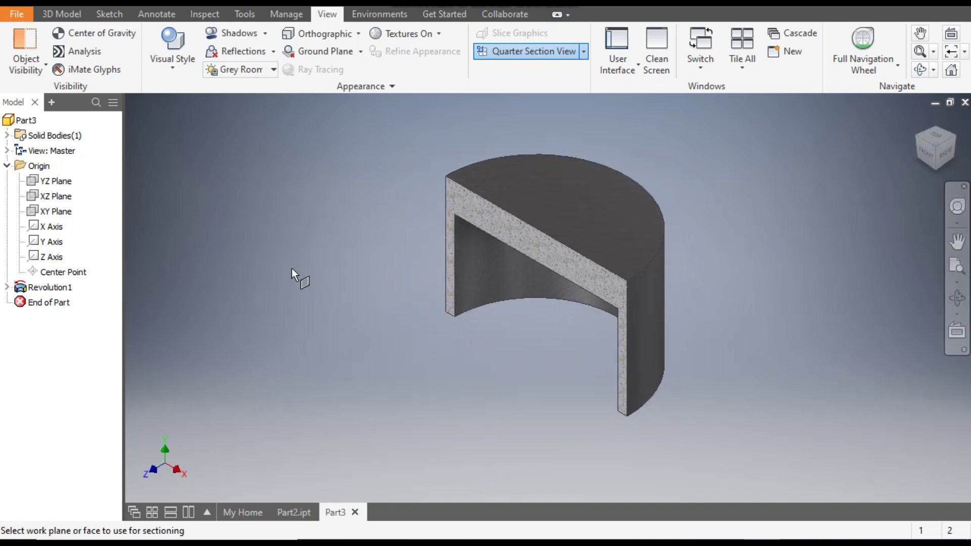
{"action": "left_click", "coordinate": [584, 52]}
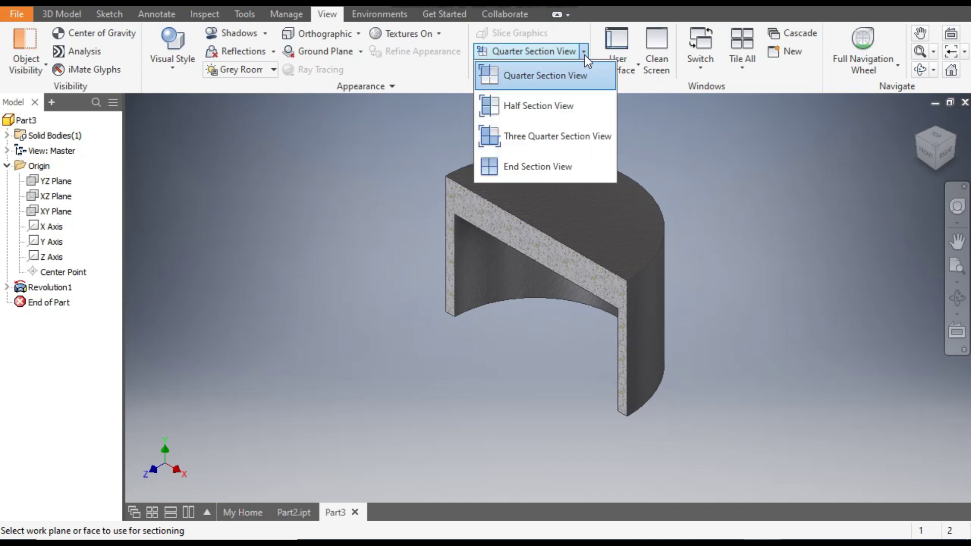
{"action": "left_click", "coordinate": [568, 167]}
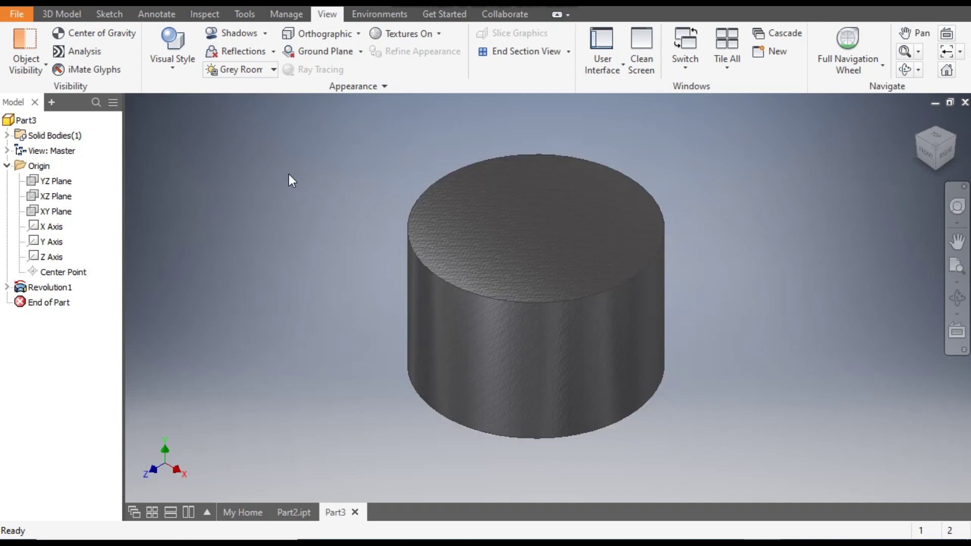
- Set the model's visual style to Wireframe so that only its edges are displayed
{"action": "left_click", "coordinate": [166, 68]}
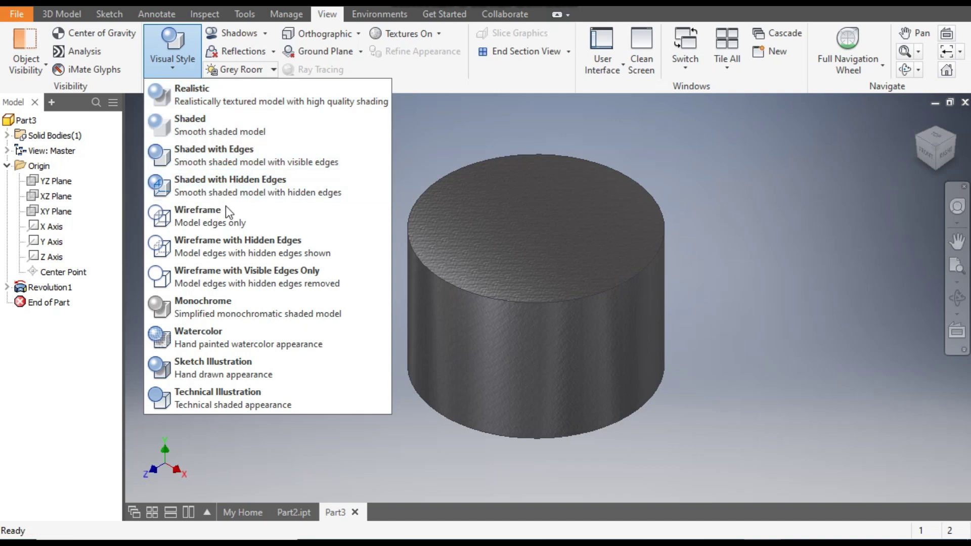
{"action": "left_click", "coordinate": [220, 217]}
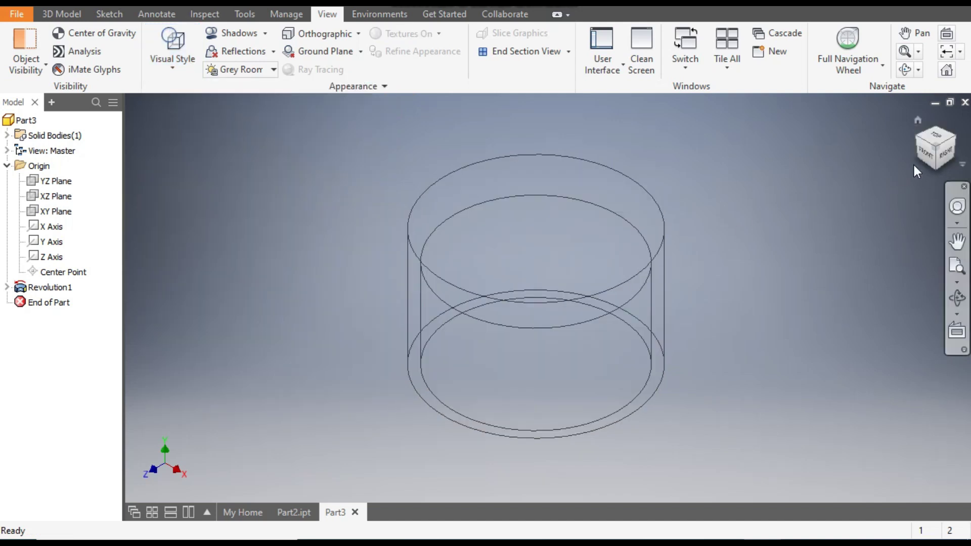
{"action": "left_click", "coordinate": [925, 161]}
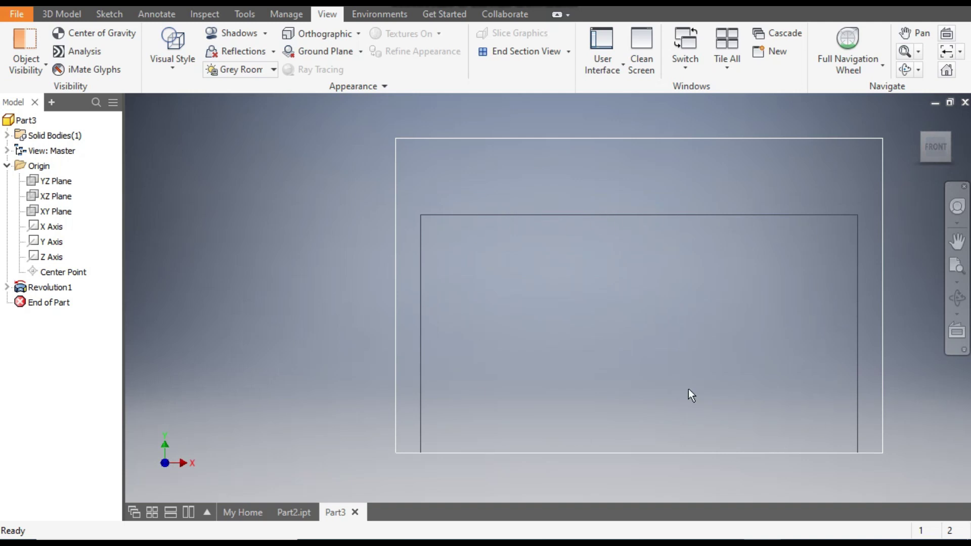
{"action": "middle_click_drag", "start_coordinate": [590, 302], "coordinate": [546, 302]}
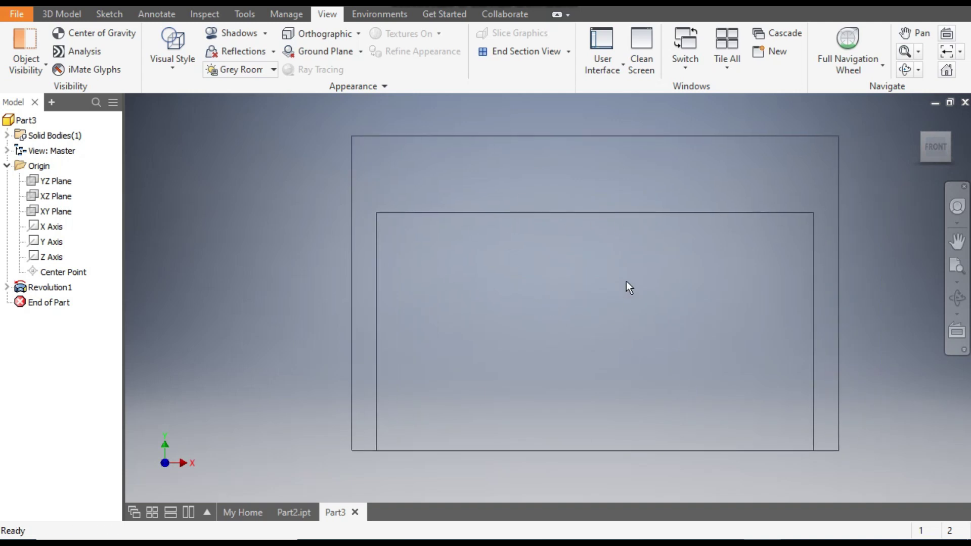
- Start a new 2D sketch on the XY plane through the middle of the piston
{"action": "left_click", "coordinate": [108, 14]}
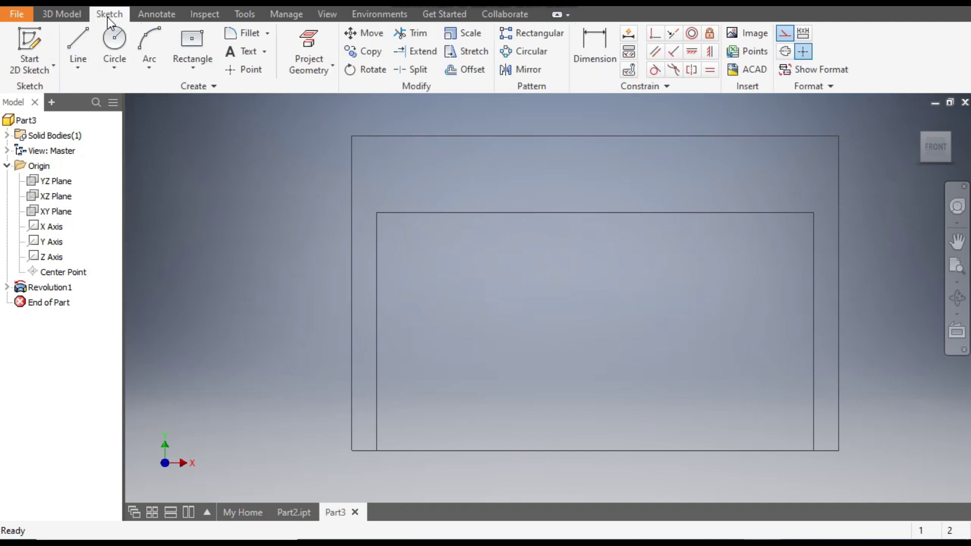
{"action": "left_click", "coordinate": [40, 48]}
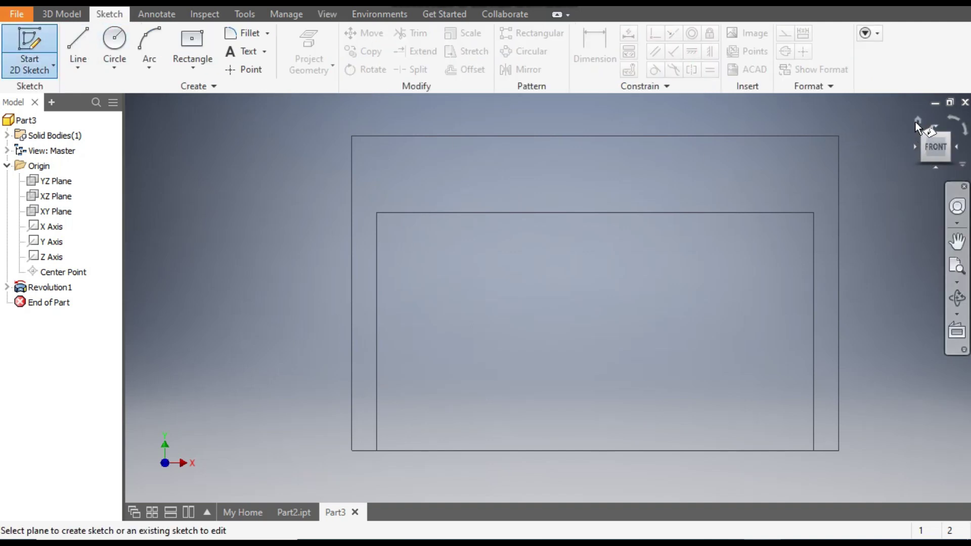
{"action": "left_click", "coordinate": [917, 122]}
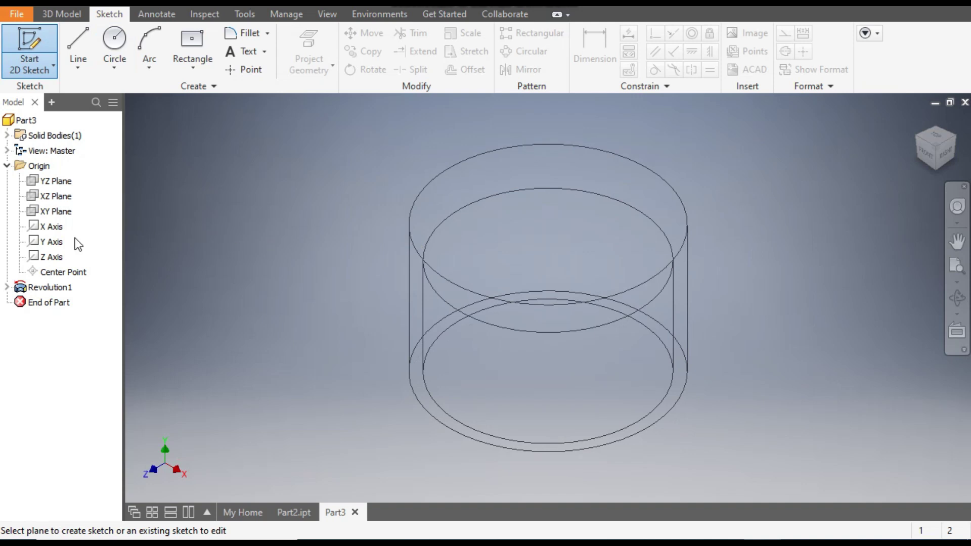
{"action": "left_click", "coordinate": [55, 212]}
{"action": "middle_click_drag", "start_coordinate": [629, 204], "coordinate": [599, 277]}
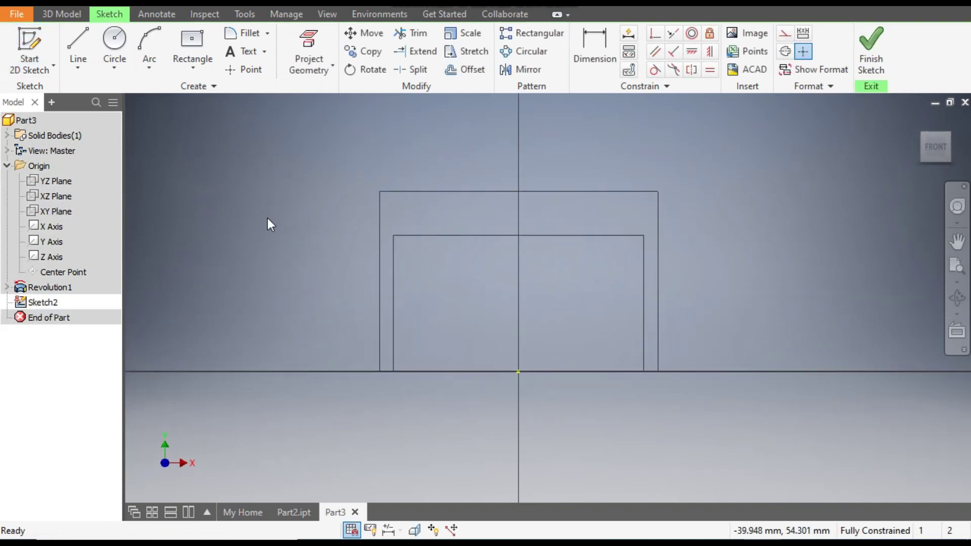
- Sketch a two-point rectangle about 6 mm high inward from the piston's right outer edge, below its top edge
{"action": "left_click", "coordinate": [188, 69]}
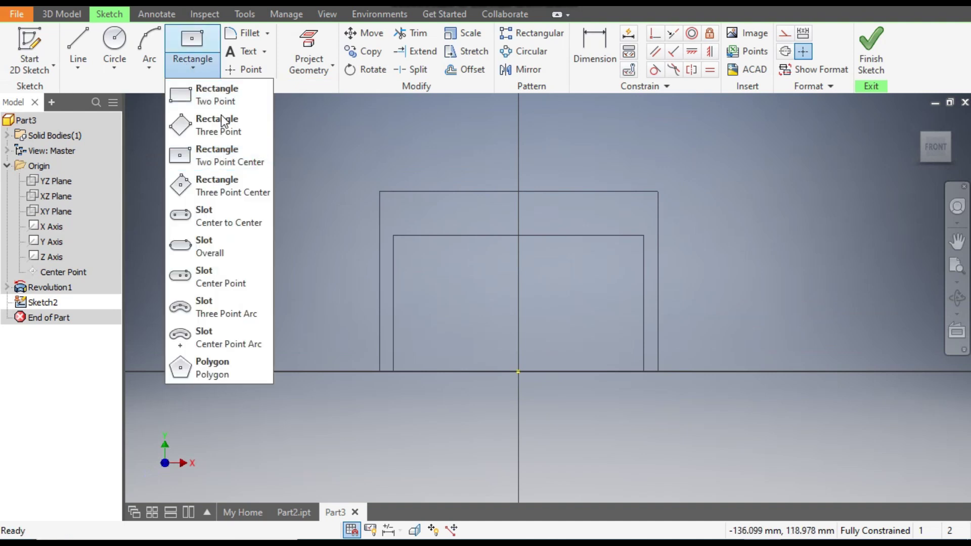
{"action": "left_click", "coordinate": [217, 96]}
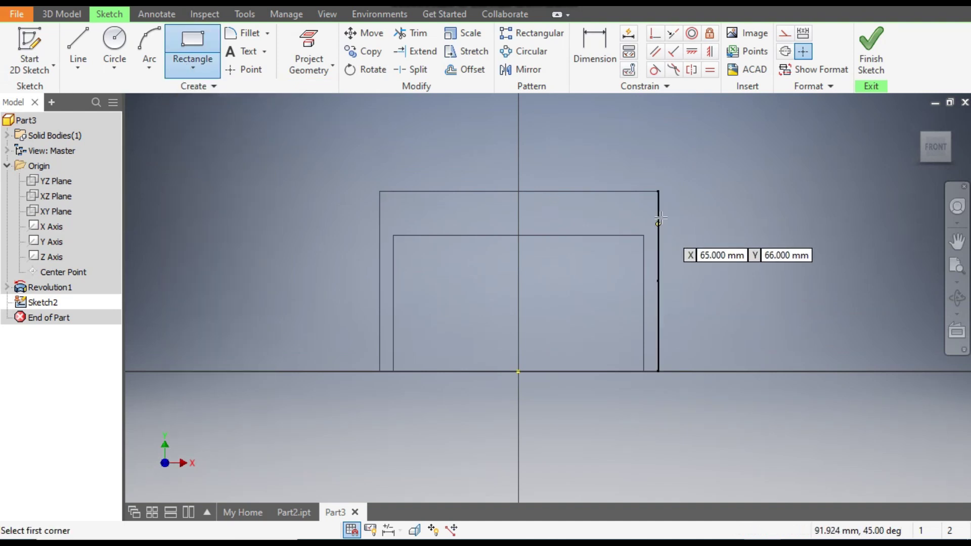
{"action": "scroll", "coordinate": [660, 218], "scroll_direction": "down", "scroll_amount": 5}
{"action": "left_click", "coordinate": [622, 225]}
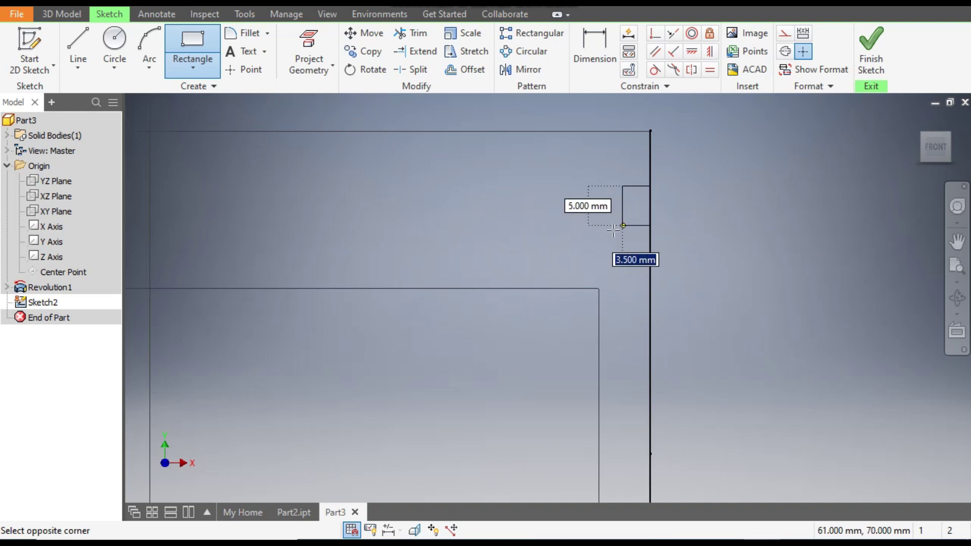
{"action": "left_click", "coordinate": [599, 234]}
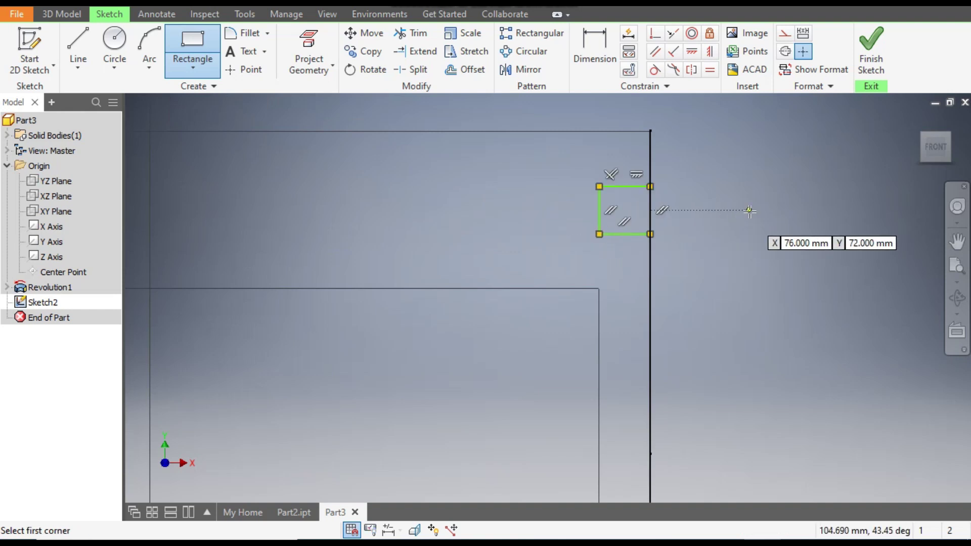
- Dimension the rectangle to 3.8 mm high and 2.5 mm wide
{"action": "left_click", "coordinate": [599, 57]}
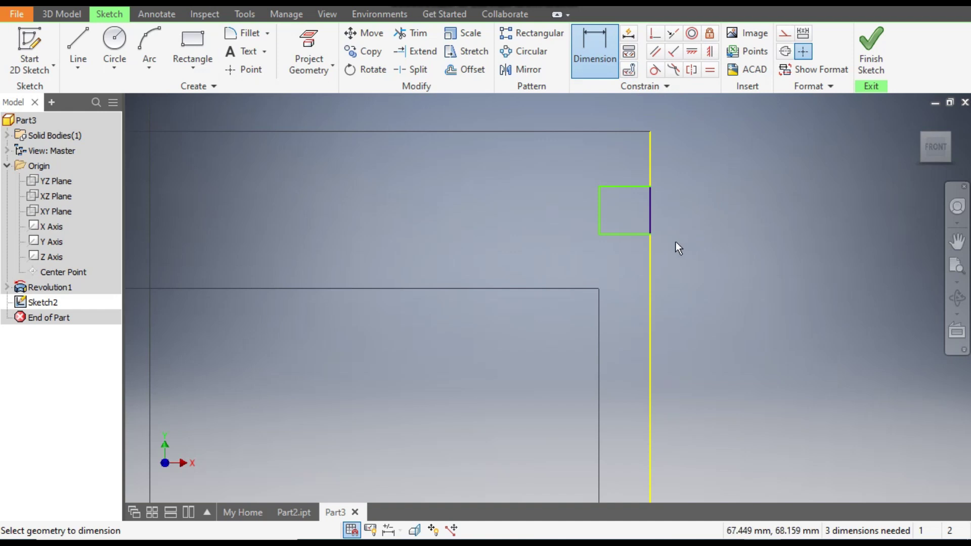
{"action": "left_click", "coordinate": [630, 196]}
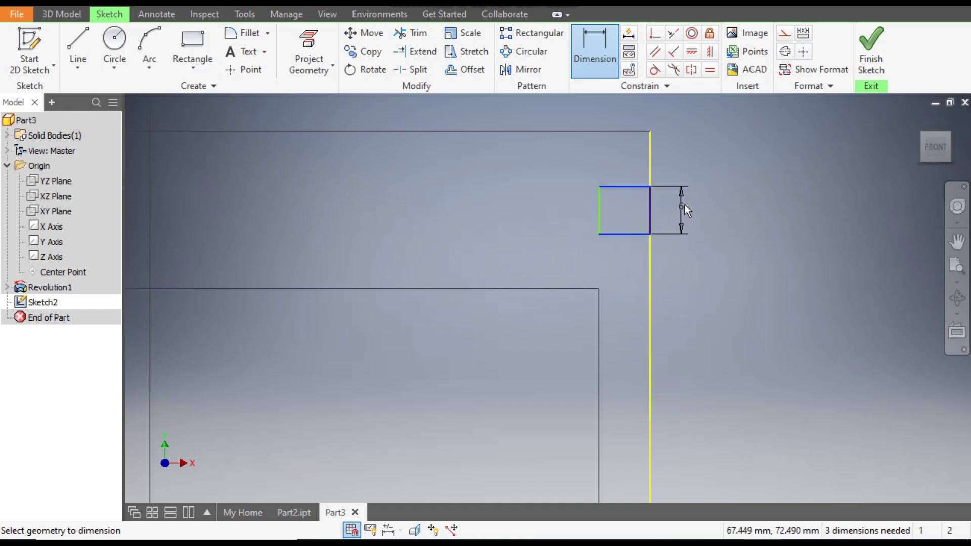
{"action": "left_click", "coordinate": [684, 204]}
{"action": "type", "text": "3.8"}
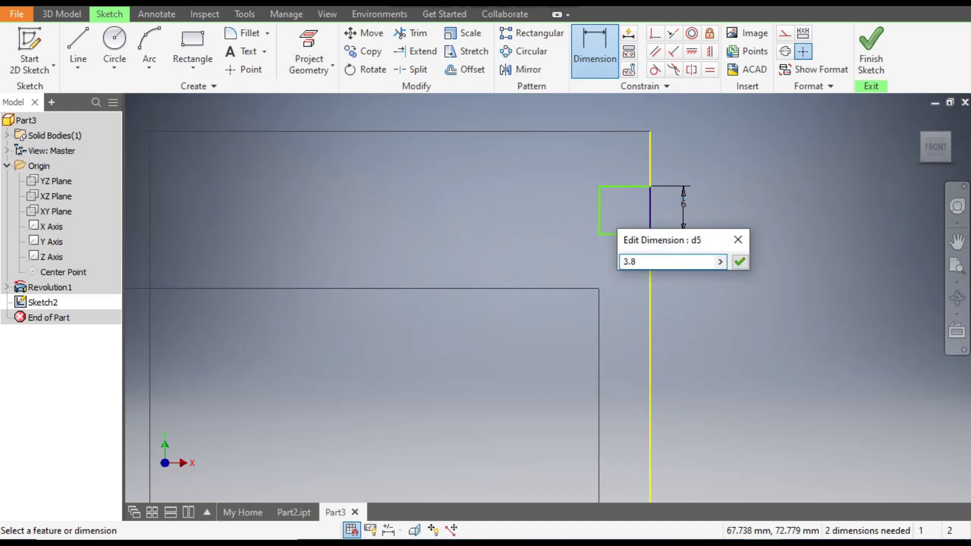
{"action": "key", "text": "Return"}
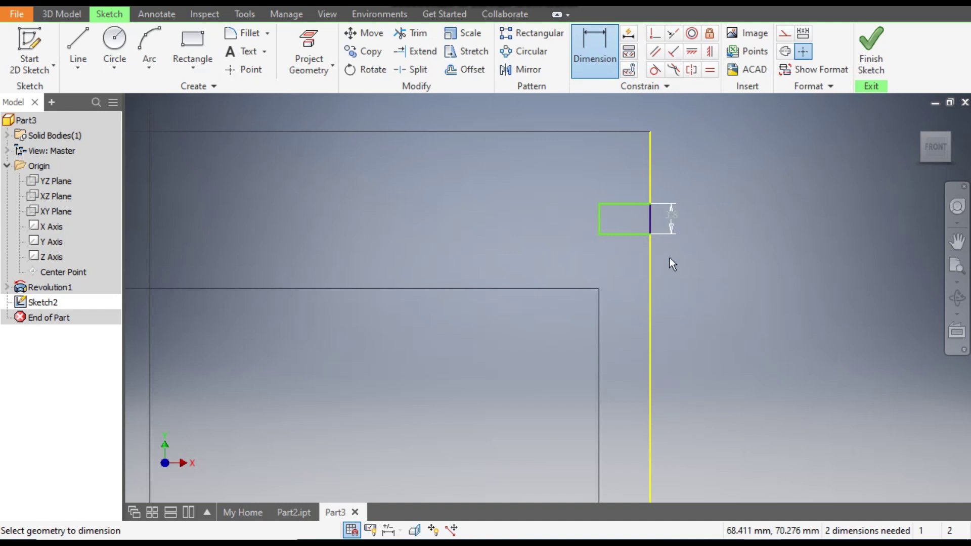
{"action": "left_click", "coordinate": [627, 236]}
{"action": "left_click", "coordinate": [627, 259]}
{"action": "type", "text": "2.5"}
{"action": "key", "text": "Return"}
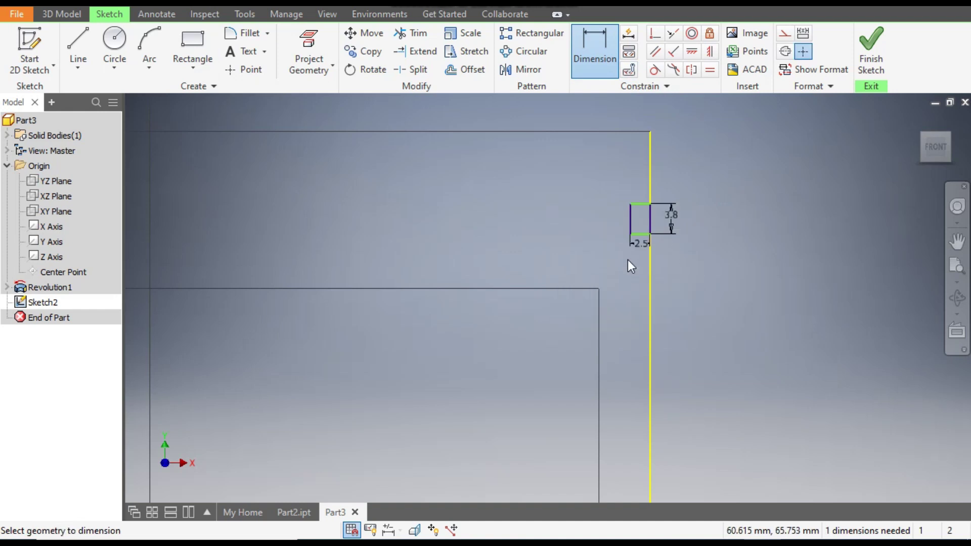
- Dimension the distance from the piston's top edge to the groove rectangle's upper side as 7.7 mm
{"action": "left_click", "coordinate": [629, 131]}
{"action": "left_click", "coordinate": [640, 206]}
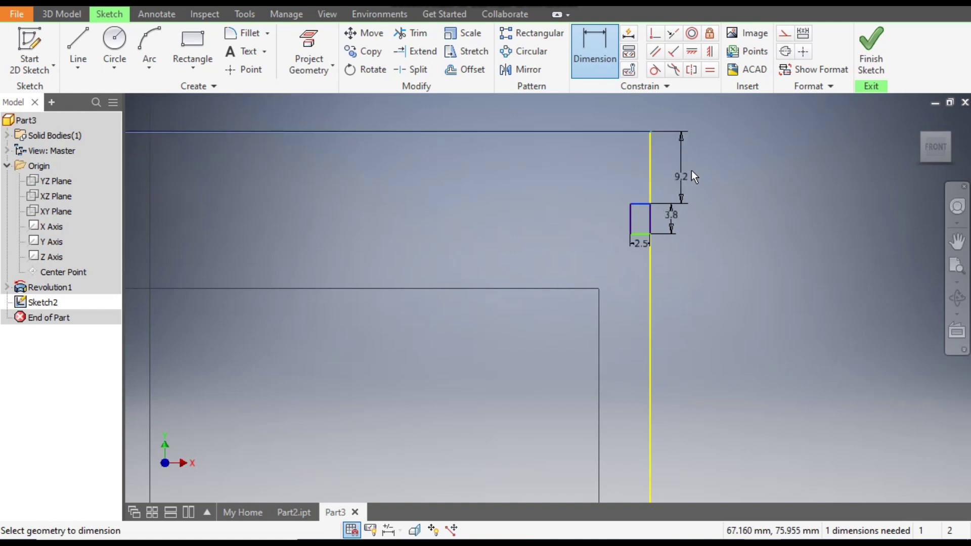
{"action": "left_click", "coordinate": [696, 168]}
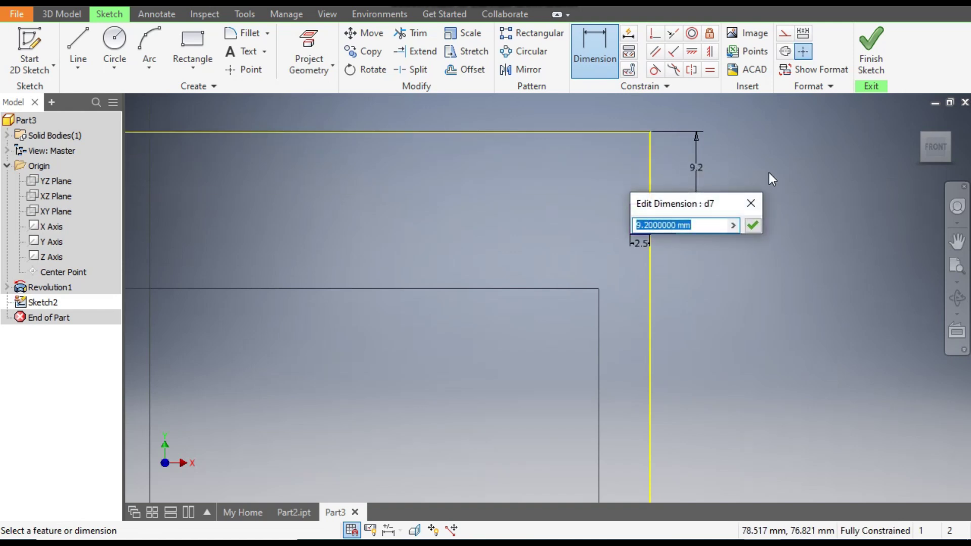
{"action": "type", "text": "7.7"}
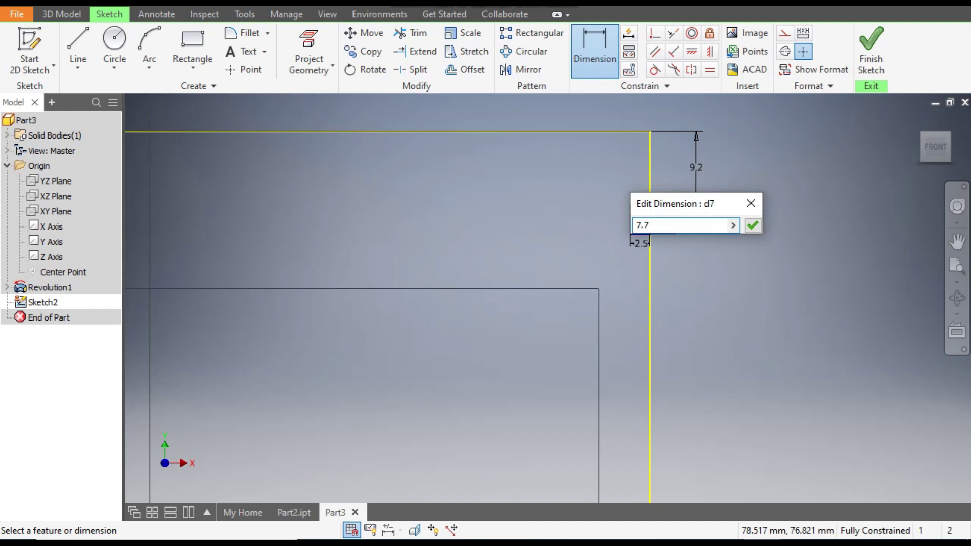
{"action": "key", "text": "Return"}
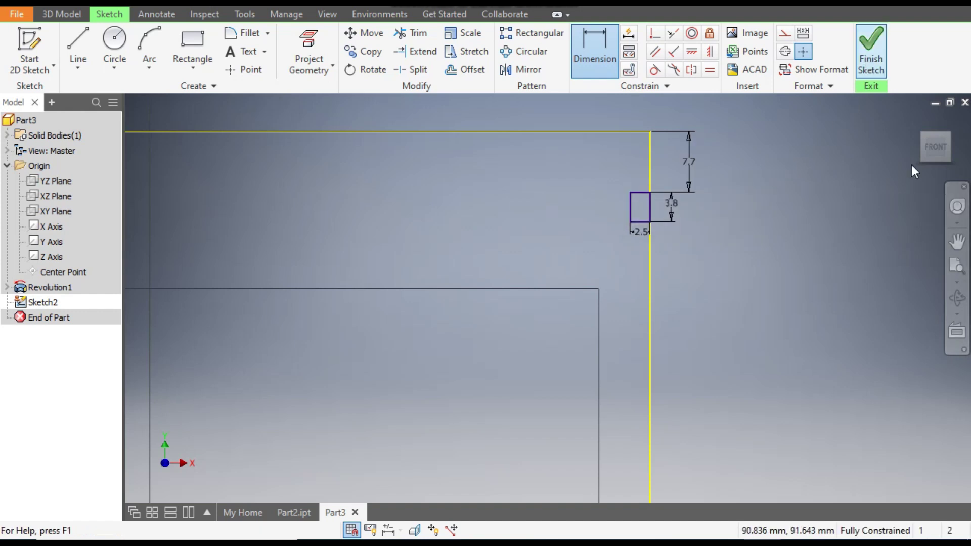
- Draw an 82 mm vertical line from the origin up to the piston's top edge
{"action": "scroll", "coordinate": [893, 198], "scroll_direction": "up", "scroll_amount": 5}
{"action": "mouse_move", "coordinate": [520, 226]}
{"action": "middle_mouse_down"}
{"action": "mouse_move", "coordinate": [490, 204]}
{"action": "mouse_move", "coordinate": [425, 221]}
{"action": "middle_mouse_up"}
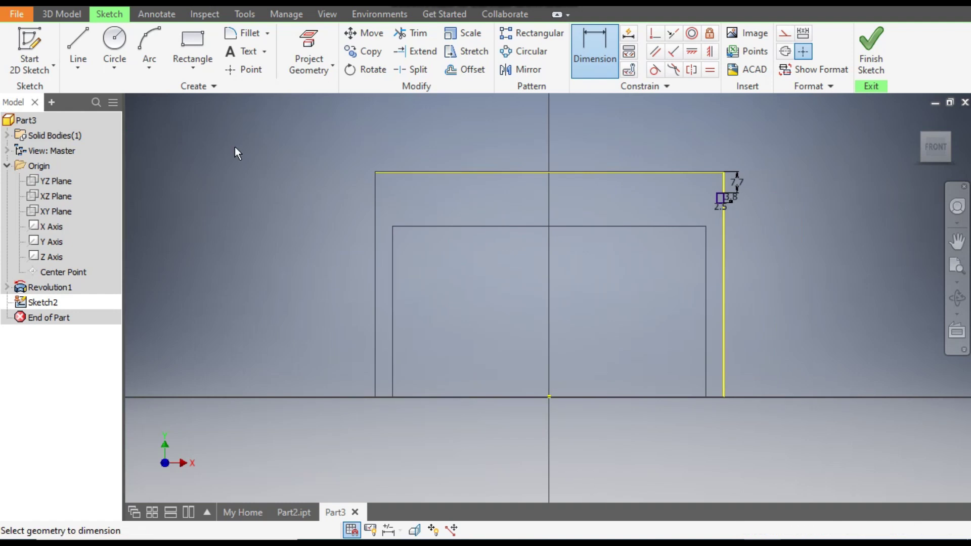
{"action": "left_click", "coordinate": [75, 41]}
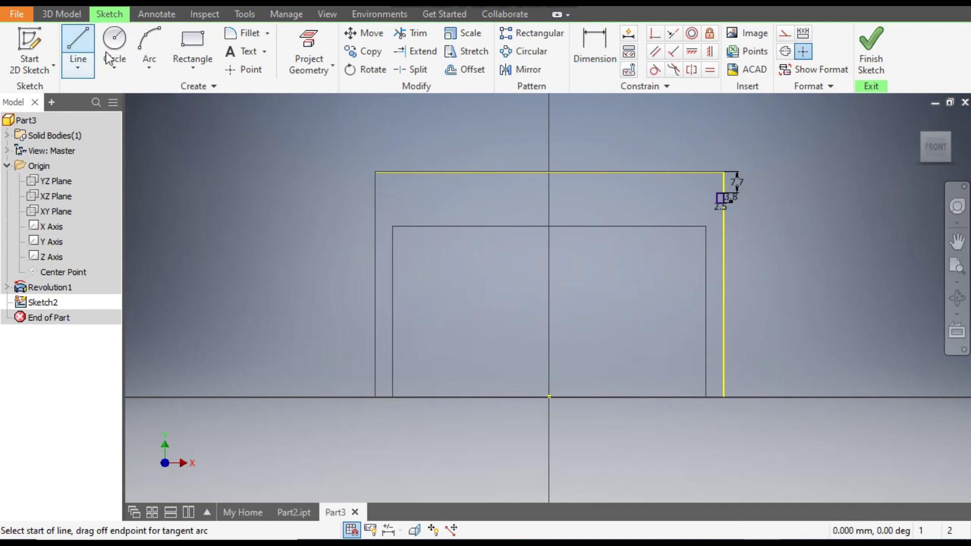
{"action": "left_click", "coordinate": [546, 396]}
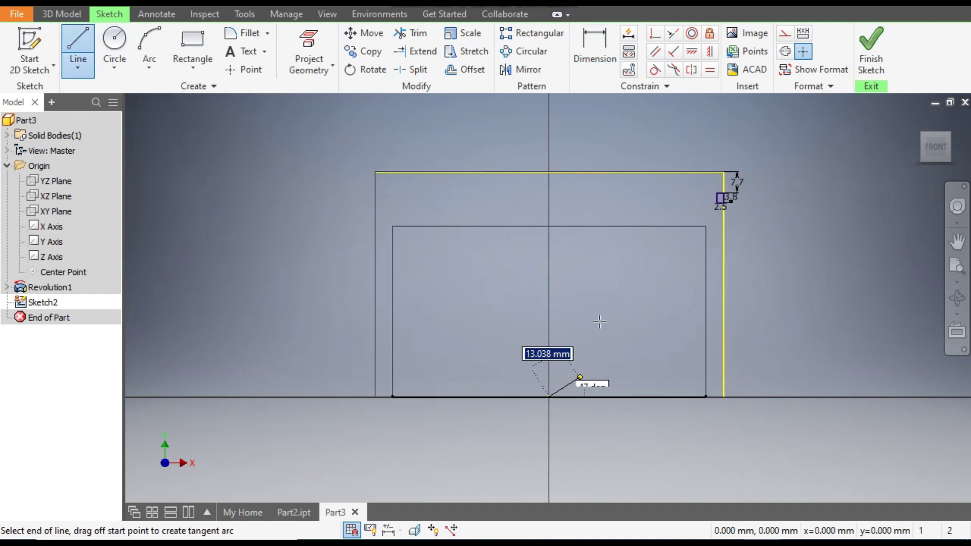
{"action": "double_click", "coordinate": [549, 172]}
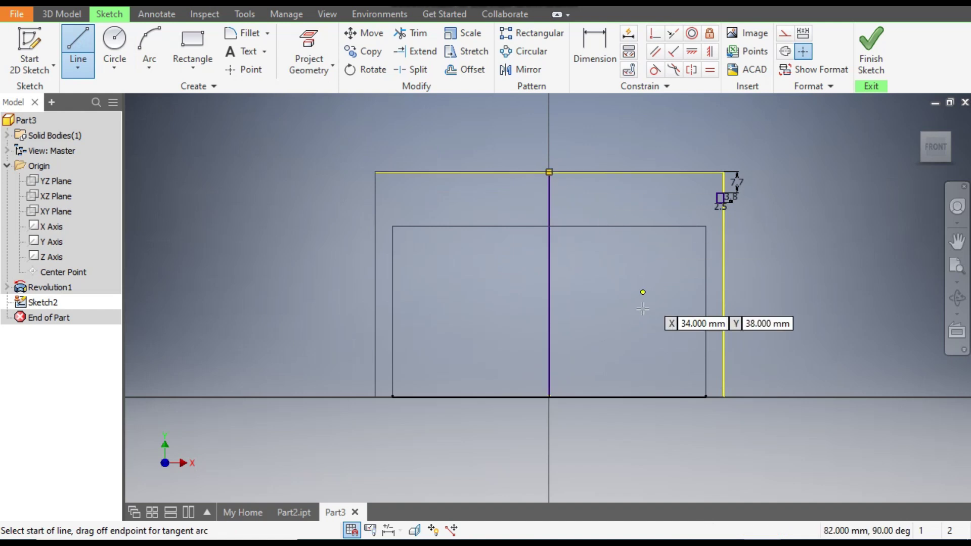
{"action": "key", "text": "Escape"}
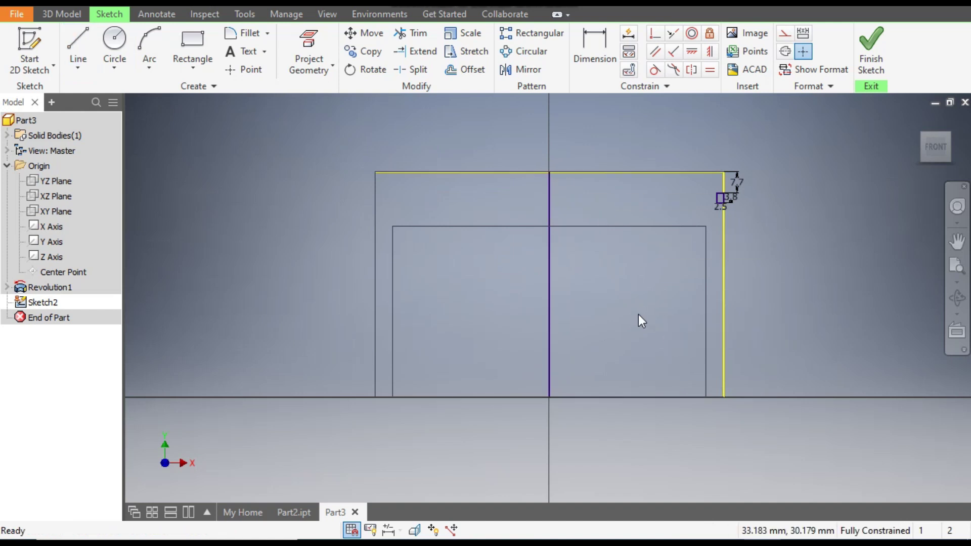
- Convert the vertical centre line to construction geometry and finish the sketch
{"action": "left_click", "coordinate": [549, 316]}
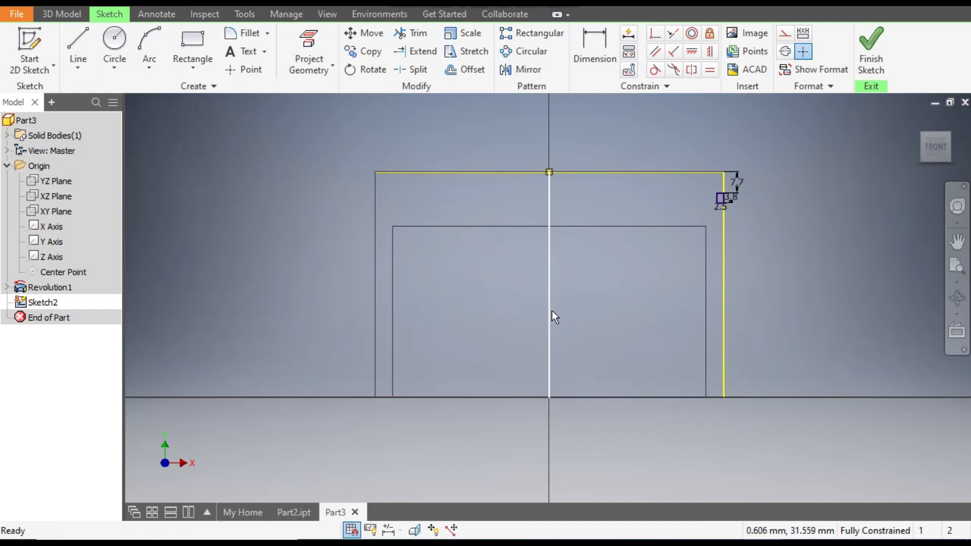
{"action": "left_click", "coordinate": [787, 36]}
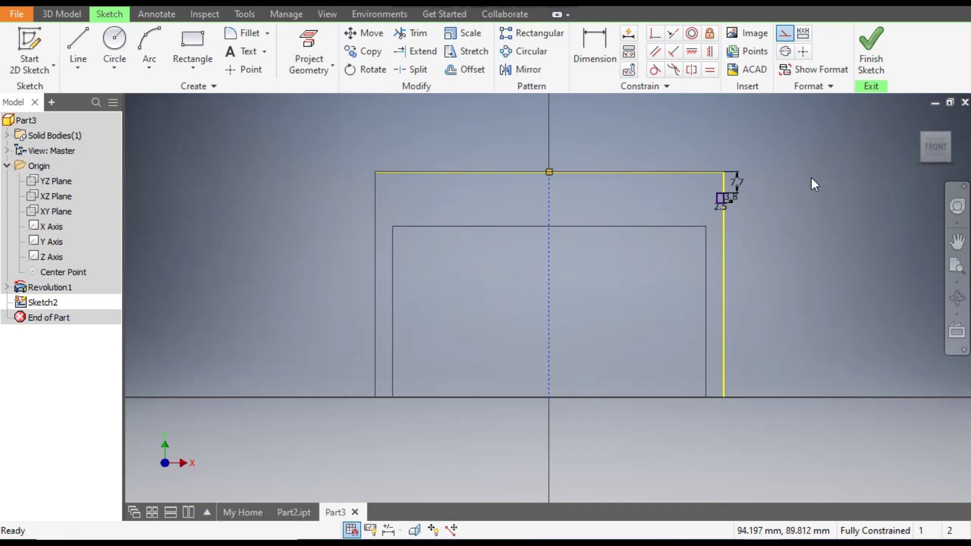
{"action": "left_click", "coordinate": [871, 50]}
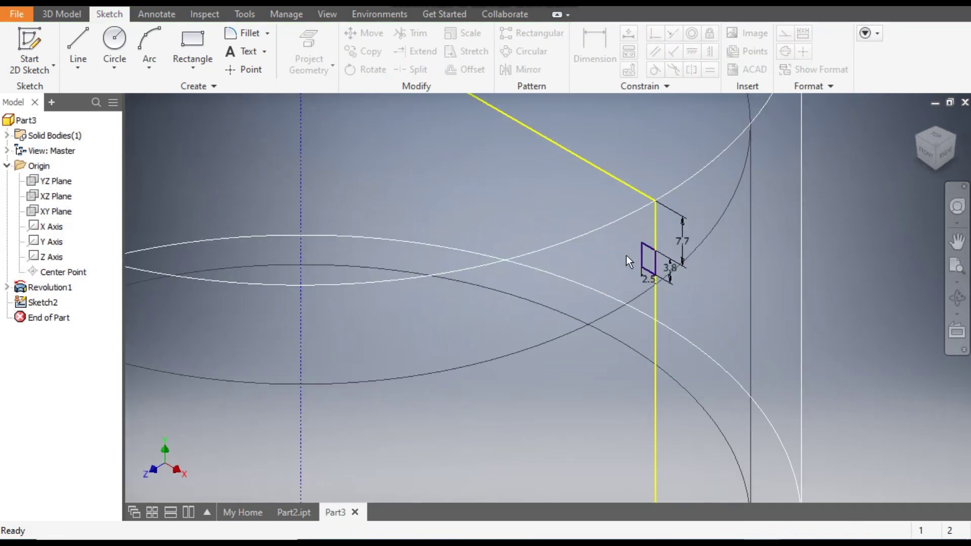
- Start a full Revolve of the groove rectangle, with the vertical construction line as its axis
{"action": "left_click", "coordinate": [67, 20]}
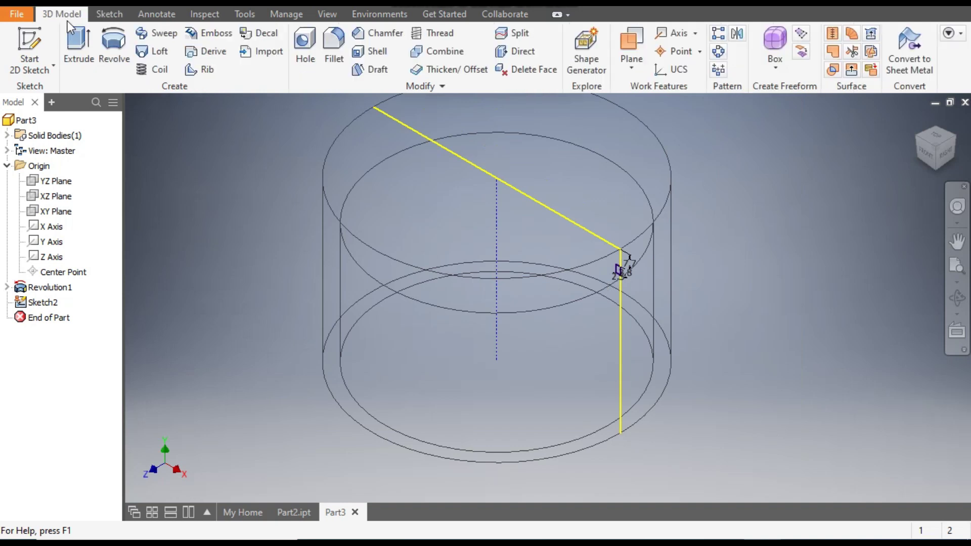
{"action": "left_click", "coordinate": [111, 44]}
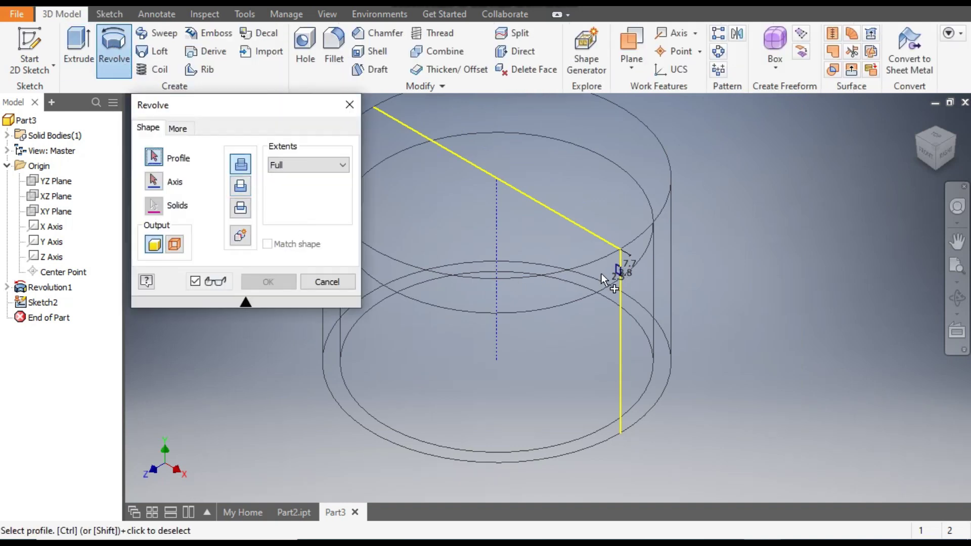
{"action": "scroll", "coordinate": [602, 274], "scroll_direction": "up", "scroll_amount": 5}
{"action": "left_click", "coordinate": [690, 253]}
{"action": "scroll", "coordinate": [768, 250], "scroll_direction": "down", "scroll_amount": 1}
{"action": "scroll", "coordinate": [812, 250], "scroll_direction": "down", "scroll_amount": 2}
{"action": "left_click", "coordinate": [154, 180]}
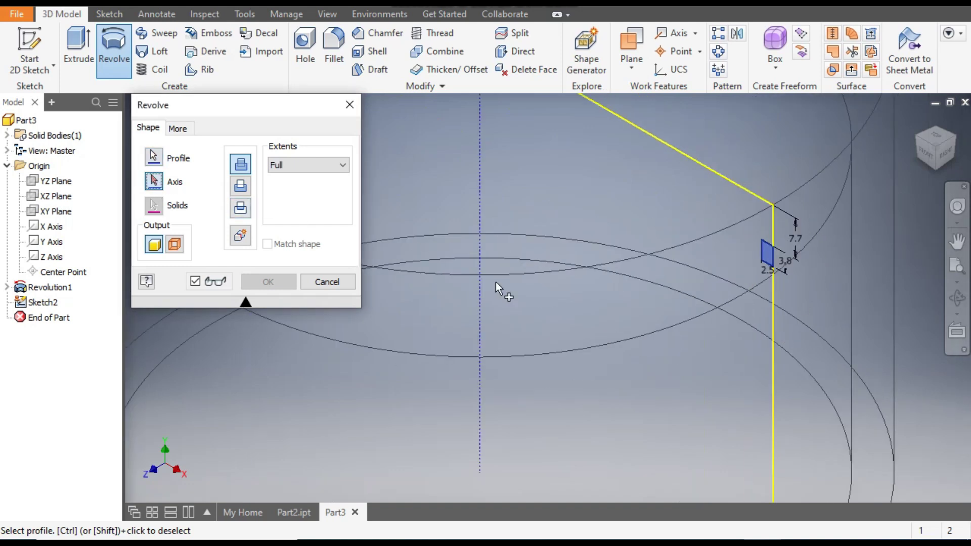
{"action": "scroll", "coordinate": [577, 305], "scroll_direction": "down", "scroll_amount": 3}
{"action": "scroll", "coordinate": [565, 293], "scroll_direction": "up", "scroll_amount": 3}
{"action": "left_click", "coordinate": [553, 278]}
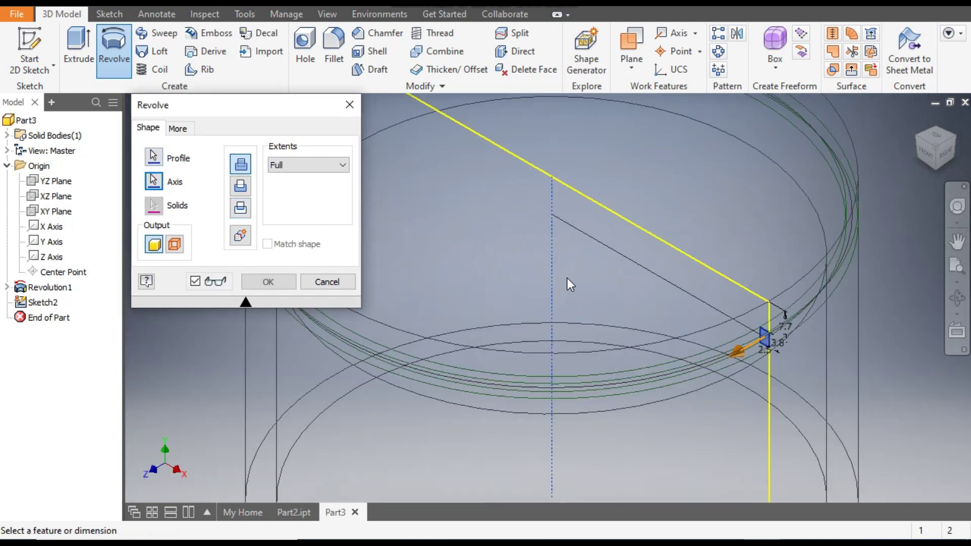
{"action": "scroll", "coordinate": [693, 249], "scroll_direction": "down", "scroll_amount": 2}
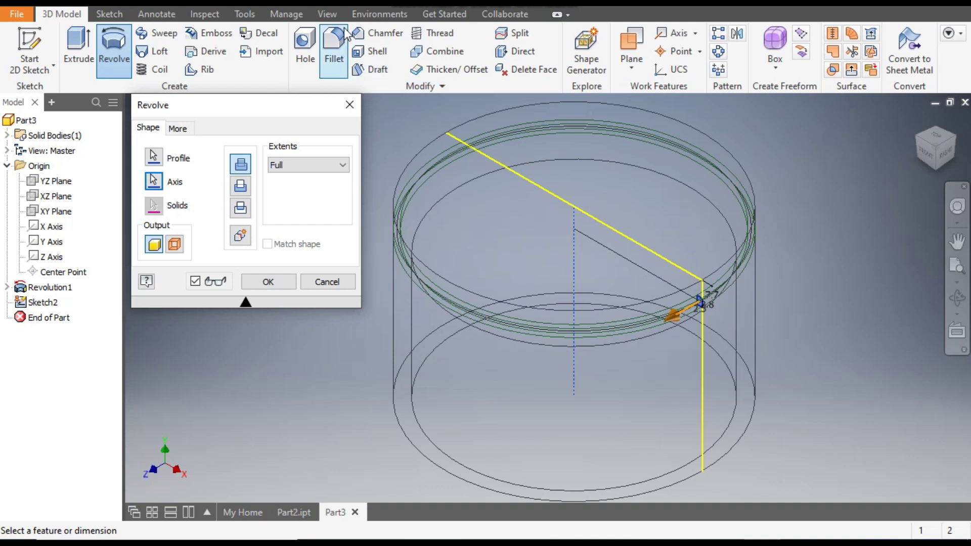
- Set the model's visual style to Shaded while the Revolve remains open
{"action": "left_click", "coordinate": [327, 14]}
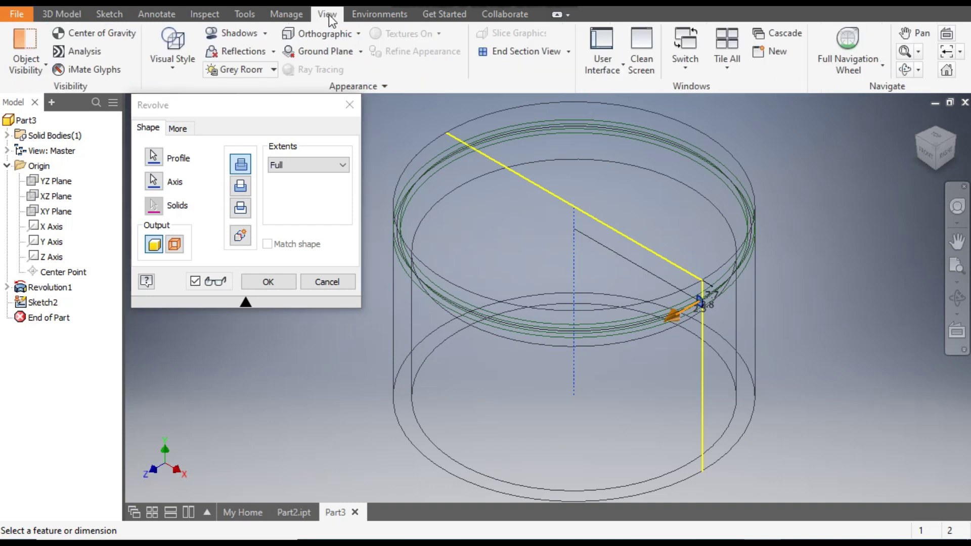
{"action": "left_click", "coordinate": [174, 72]}
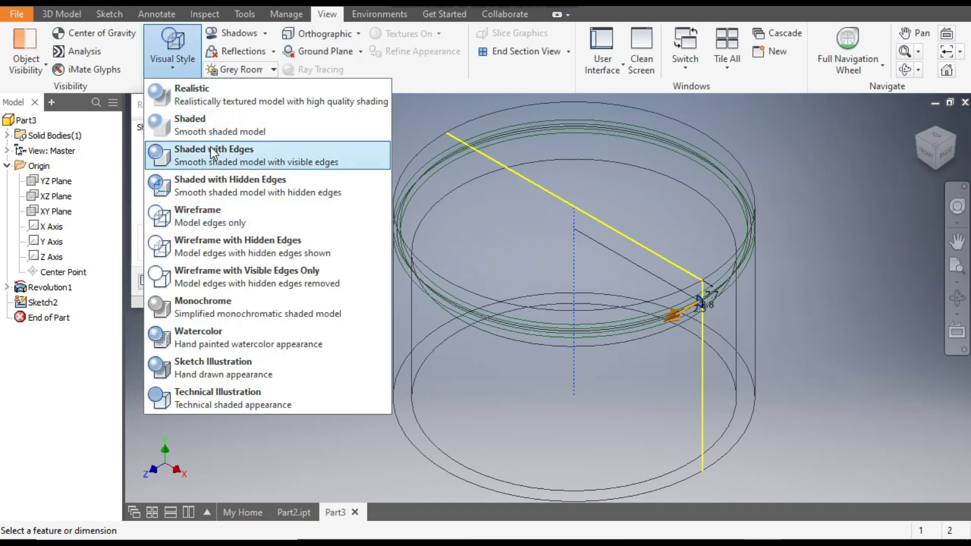
{"action": "left_click", "coordinate": [211, 133]}
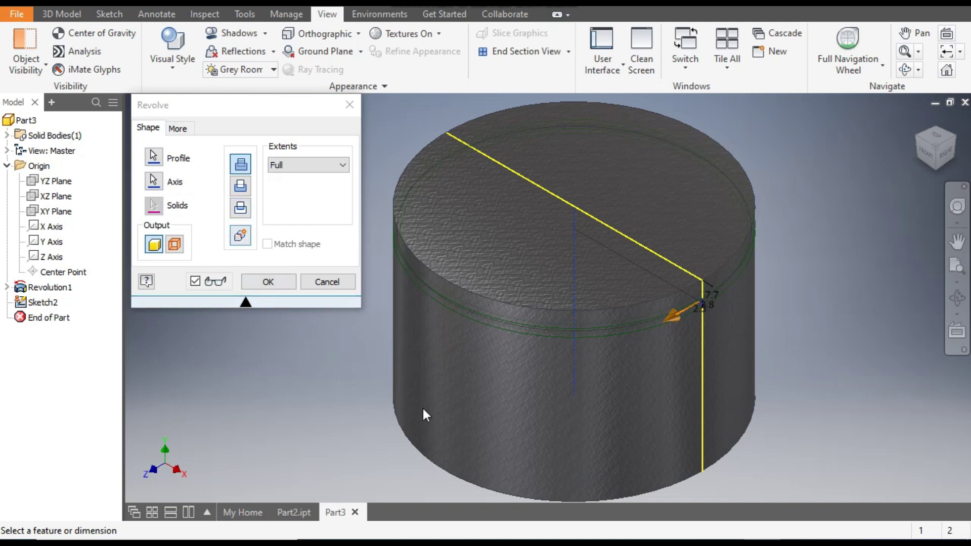
{"action": "scroll", "coordinate": [523, 341], "scroll_direction": "up", "scroll_amount": 3}
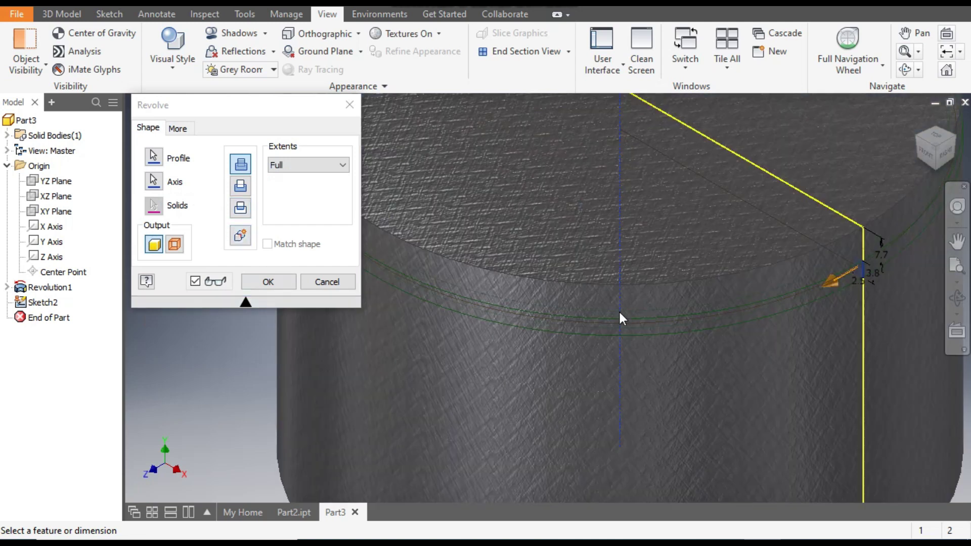
{"action": "scroll", "coordinate": [512, 343], "scroll_direction": "down", "scroll_amount": 3}
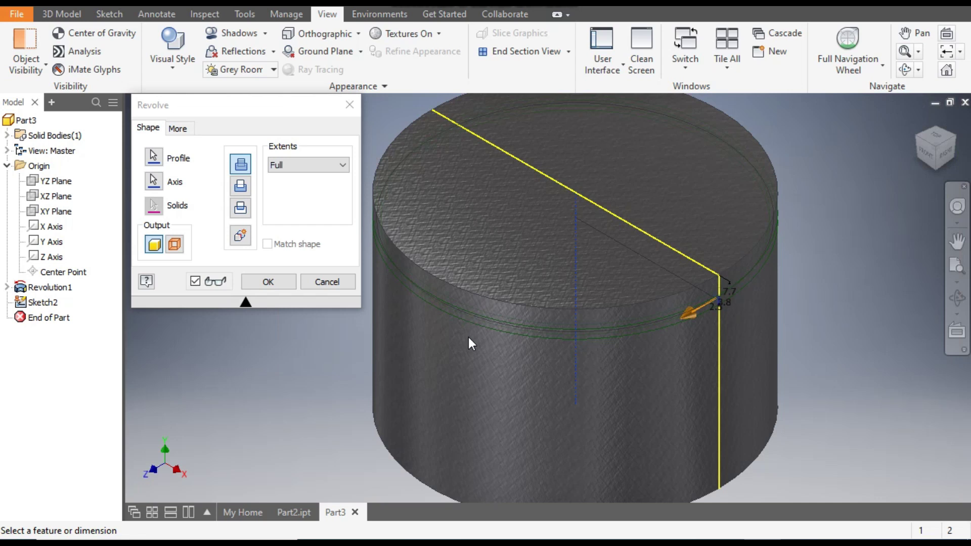
- Set the Revolve operation to Cut and apply it to form the ring groove around the piston
{"action": "left_click", "coordinate": [241, 186]}
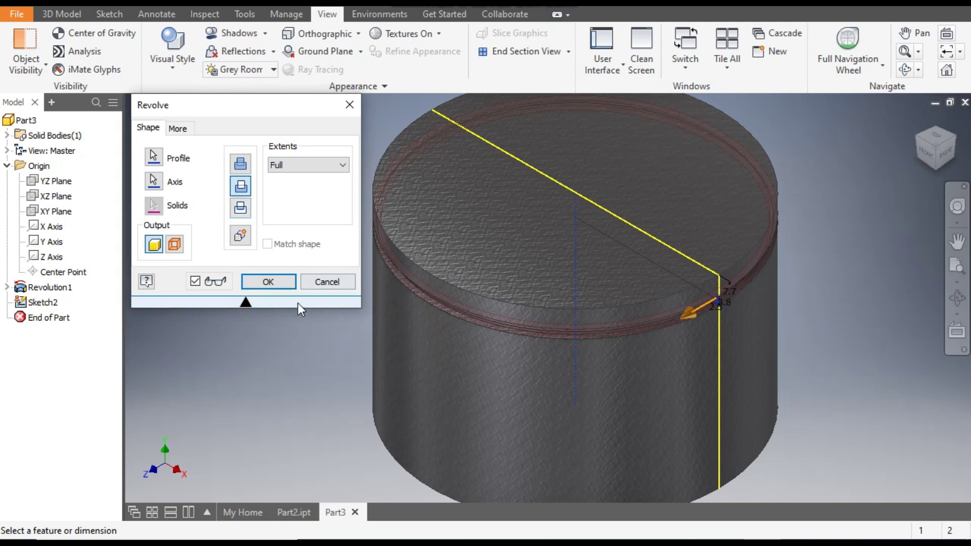
{"action": "left_click", "coordinate": [277, 284]}
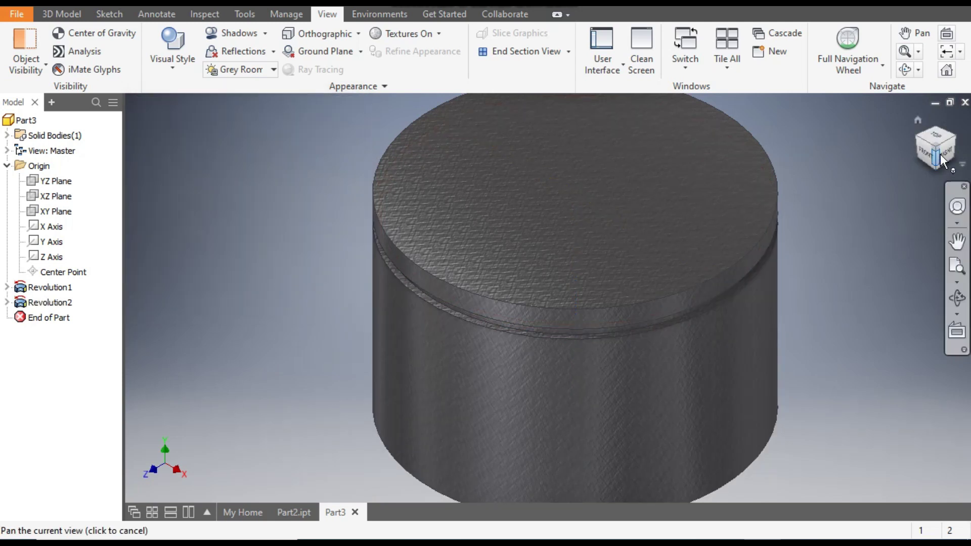
{"action": "left_click", "coordinate": [926, 155]}
{"action": "scroll", "coordinate": [626, 235], "scroll_direction": "down", "scroll_amount": 3}
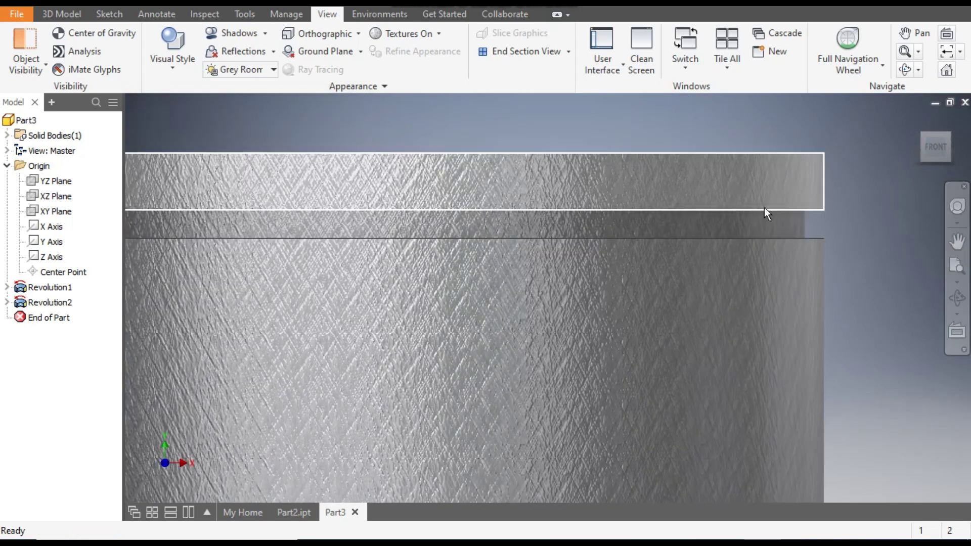
{"action": "left_click", "coordinate": [952, 134]}
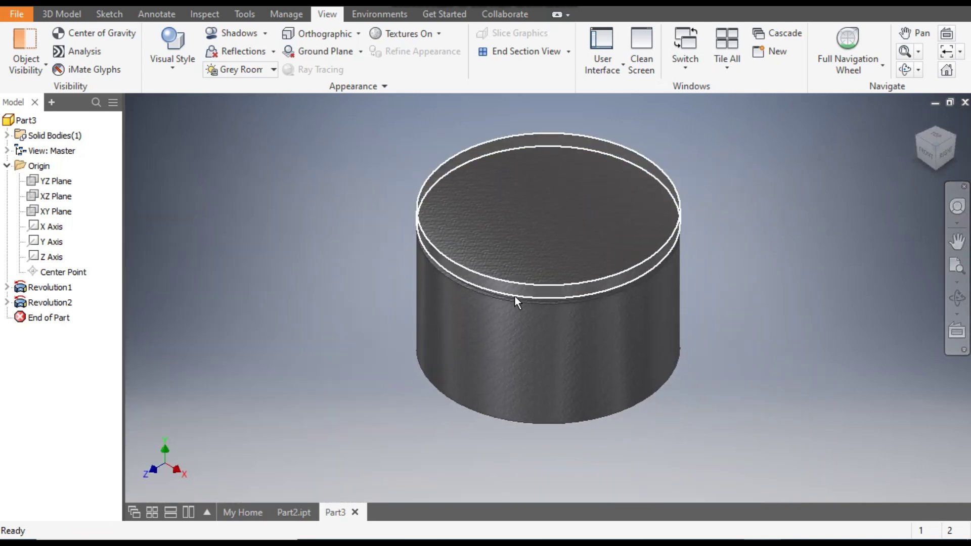
{"action": "scroll", "coordinate": [501, 298], "scroll_direction": "down", "scroll_amount": 5}
{"action": "scroll", "coordinate": [493, 292], "scroll_direction": "up", "scroll_amount": 5}
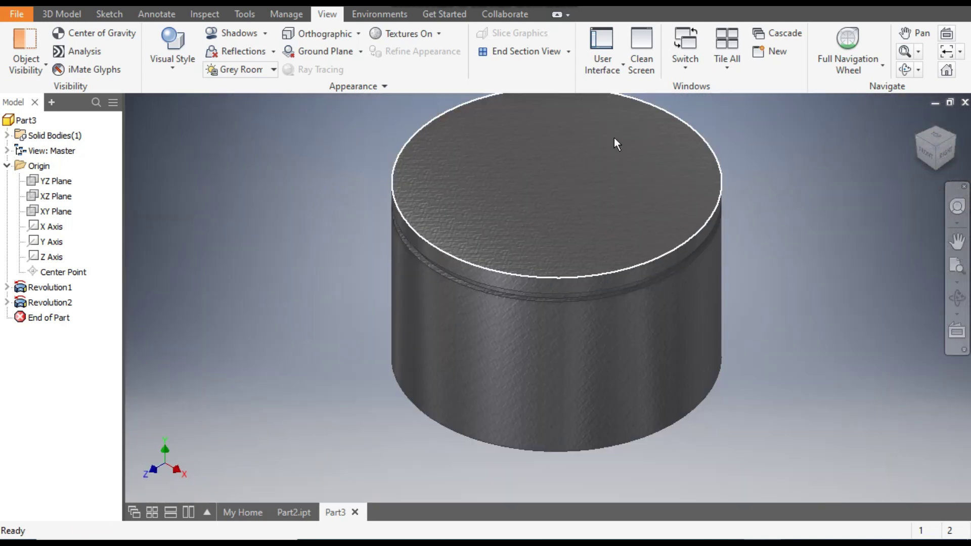
- Start a Rectangular Pattern of the revolved ring groove, with the Y axis as its first direction
{"action": "left_click", "coordinate": [61, 14]}
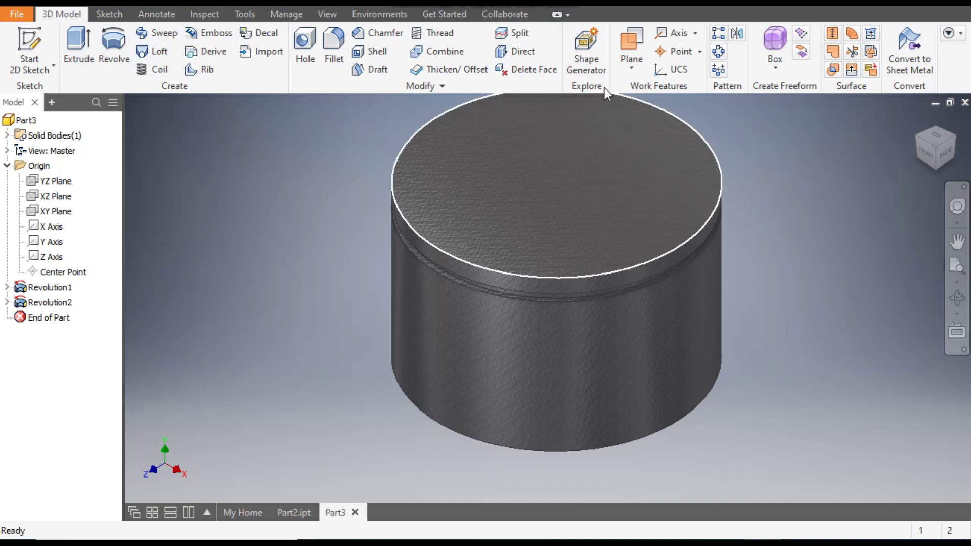
{"action": "left_click", "coordinate": [719, 38]}
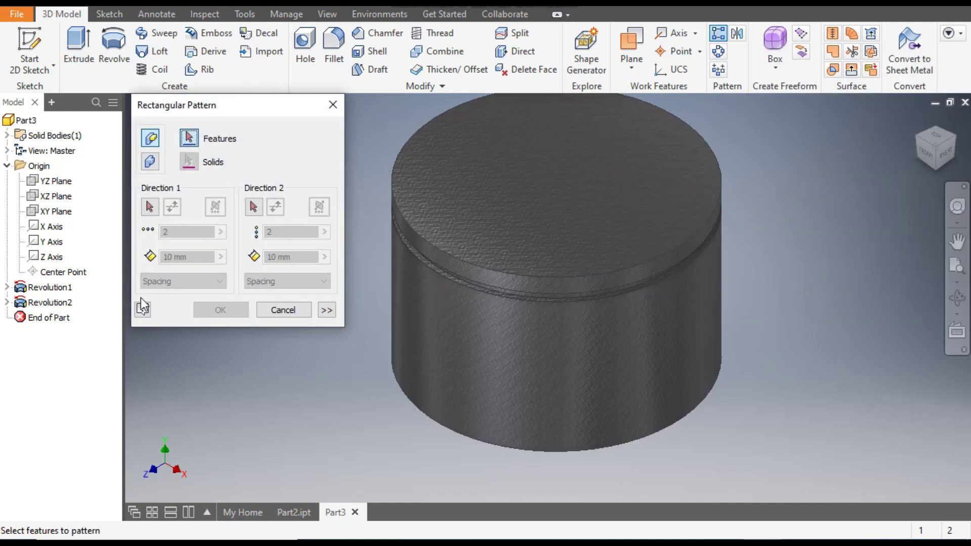
{"action": "left_click", "coordinate": [57, 308]}
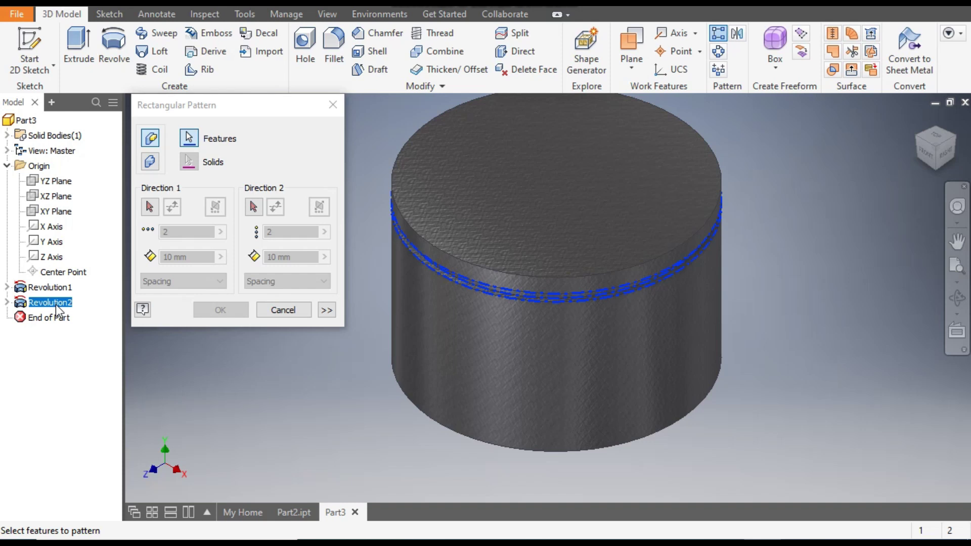
{"action": "left_click", "coordinate": [150, 207]}
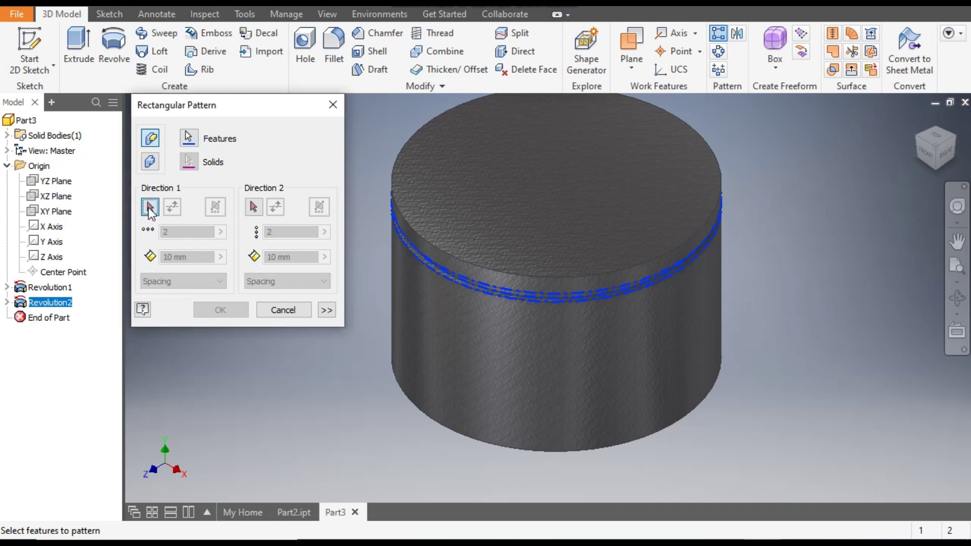
{"action": "left_click", "coordinate": [150, 208]}
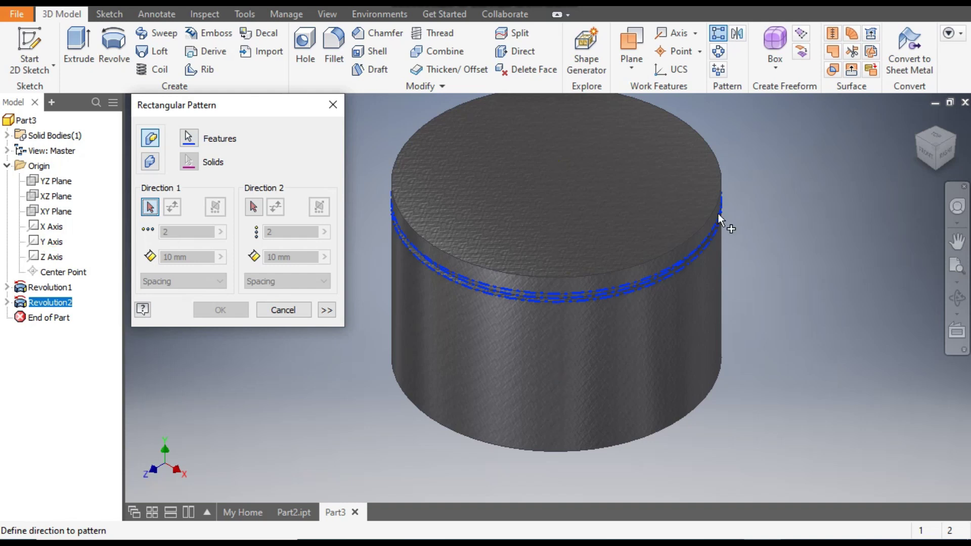
{"action": "left_click", "coordinate": [926, 152]}
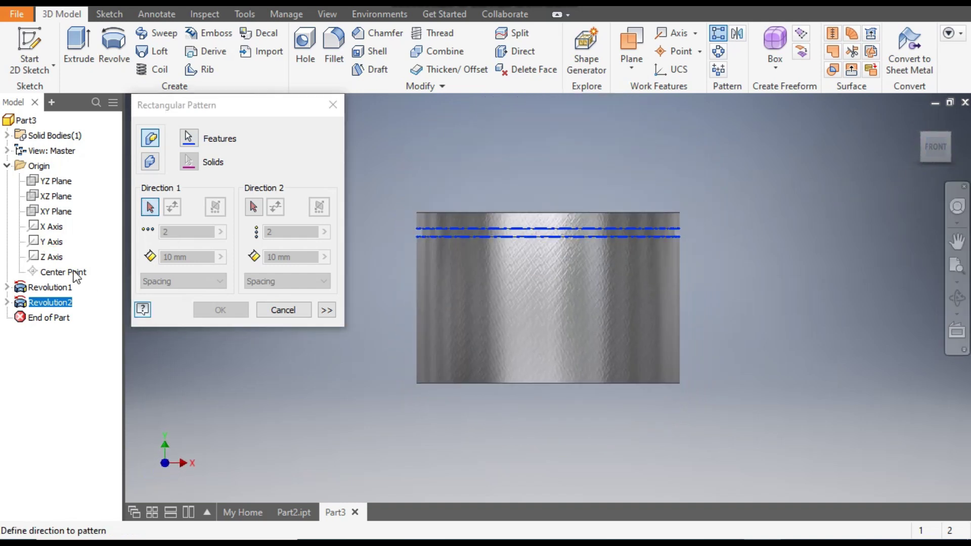
{"action": "left_click", "coordinate": [50, 244]}
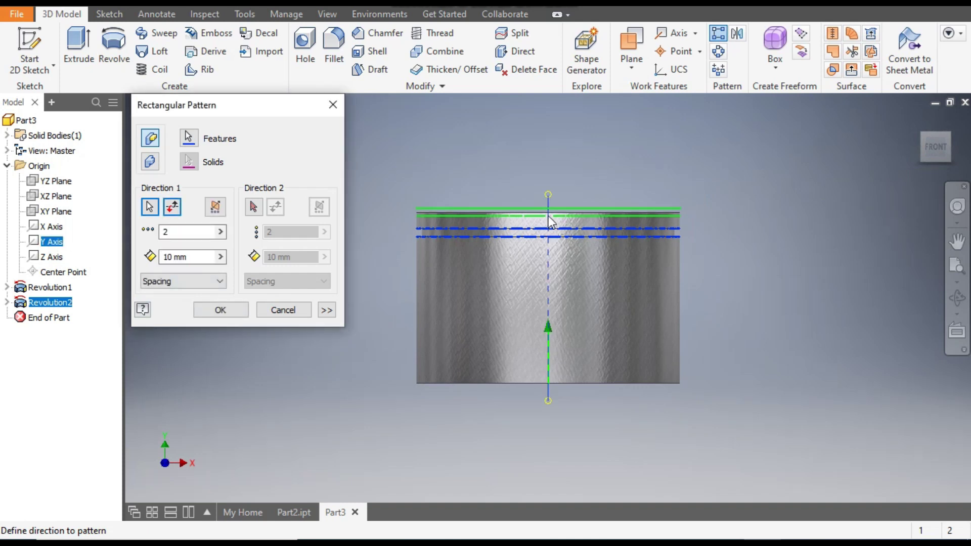
- Reverse the pattern direction to run down the piston and apply 3 groove occurrences at 7.6 mm spacing
{"action": "left_click", "coordinate": [173, 209]}
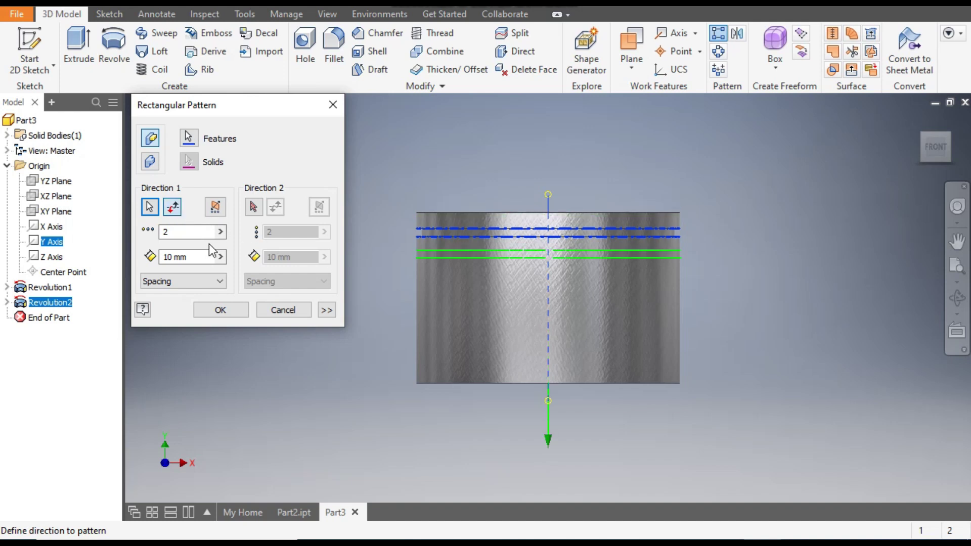
{"action": "left_click", "coordinate": [163, 232]}
{"action": "type", "text": "3"}
{"action": "left_click", "coordinate": [160, 257]}
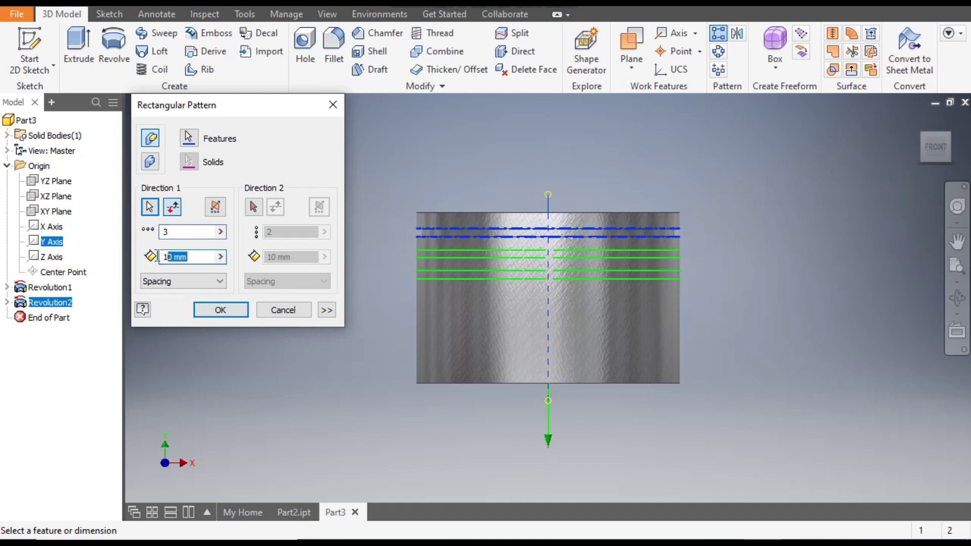
{"action": "type", "text": "7.6"}
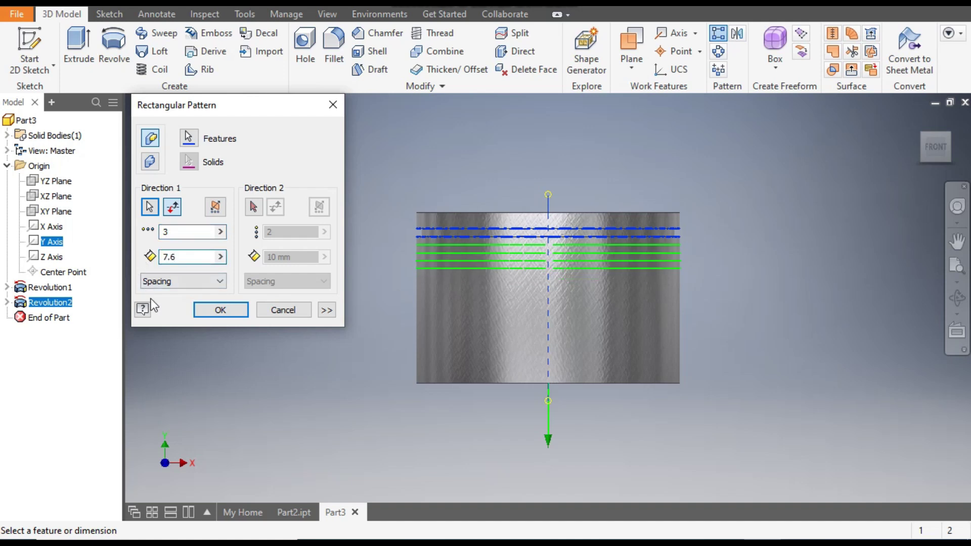
{"action": "left_click", "coordinate": [224, 311]}
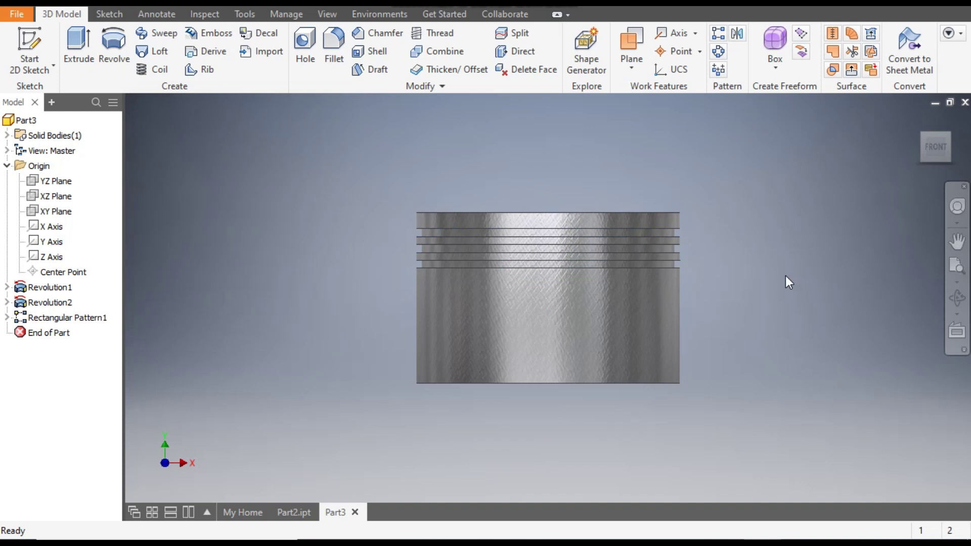
- Start a new sketch on the XY plane, seen from the front of the piston
{"action": "scroll", "coordinate": [784, 275], "scroll_direction": "up", "scroll_amount": 4}
{"action": "scroll", "coordinate": [780, 235], "scroll_direction": "down", "scroll_amount": 2}
{"action": "scroll", "coordinate": [766, 244], "scroll_direction": "up", "scroll_amount": 3}
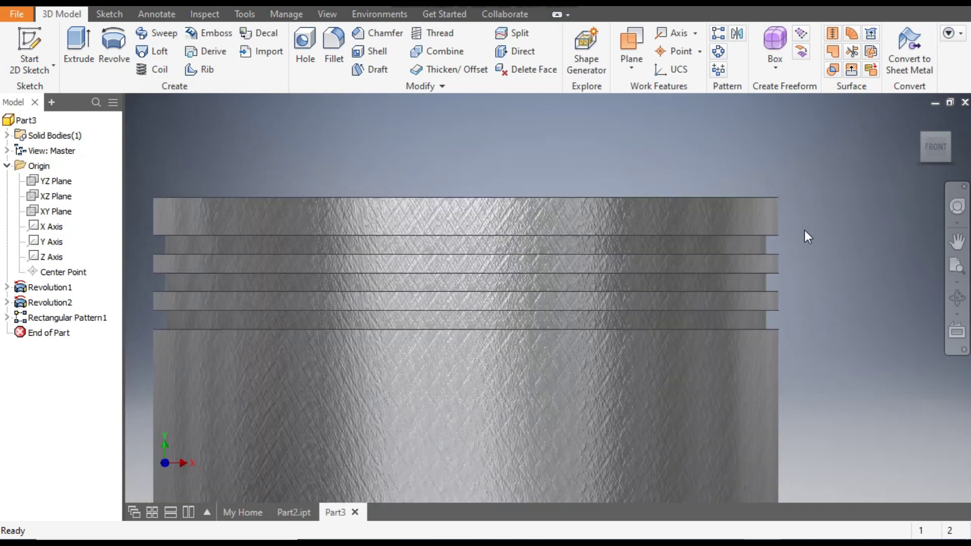
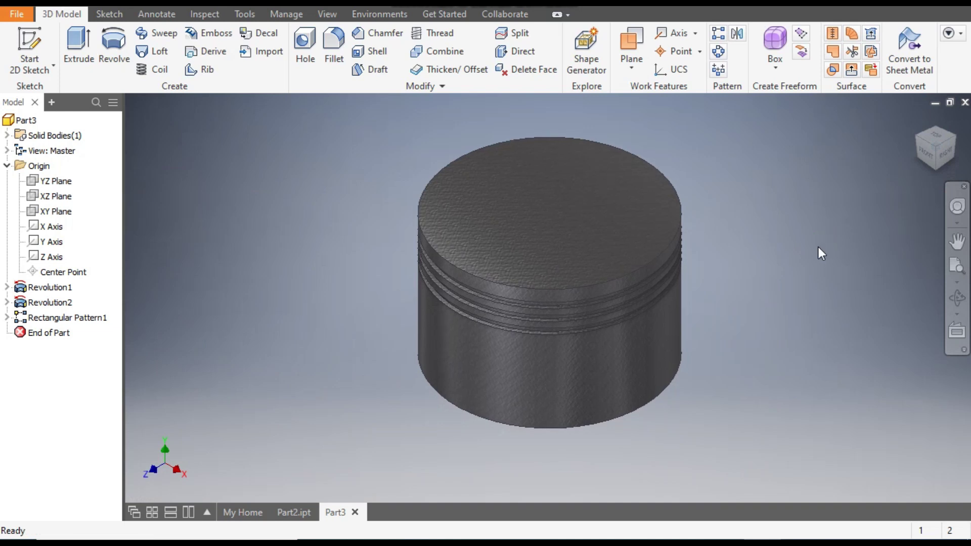
{"action": "key", "text": "F2"}
{"action": "left_click", "coordinate": [932, 168]}
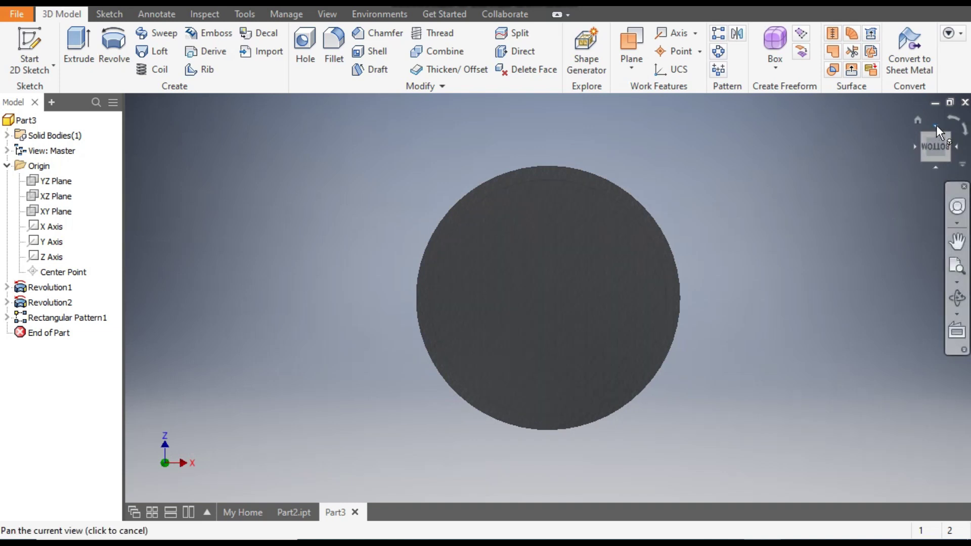
{"action": "left_click", "coordinate": [935, 127]}
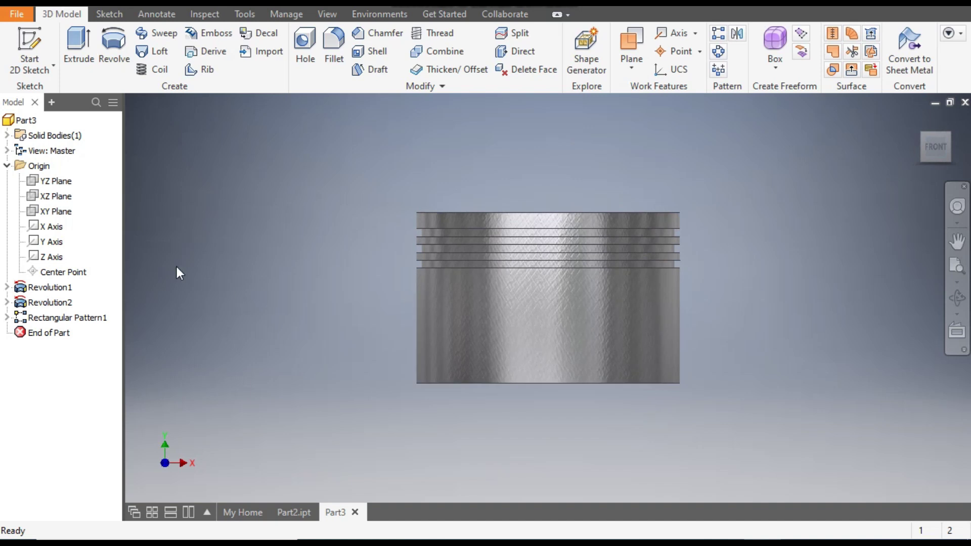
{"action": "left_click", "coordinate": [60, 211]}
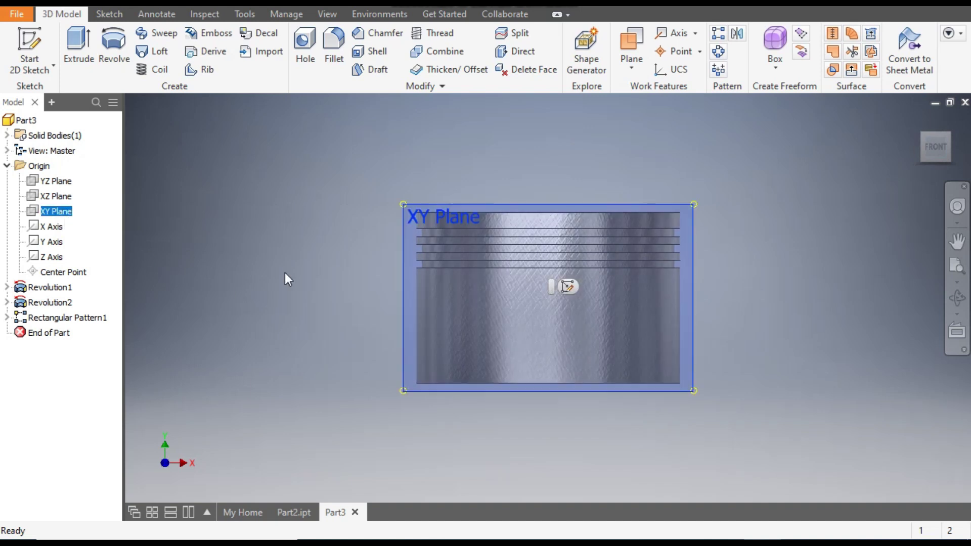
{"action": "left_click", "coordinate": [567, 286]}
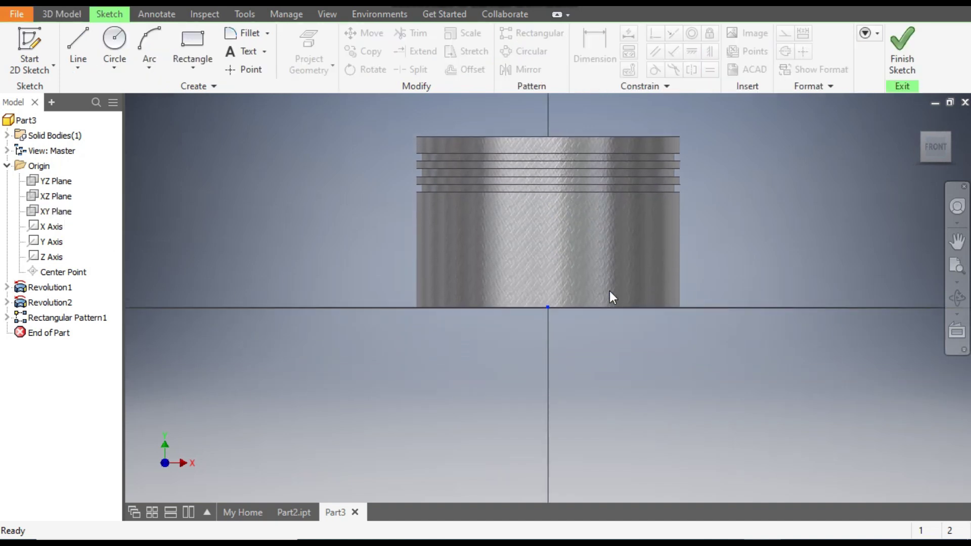
{"action": "middle_click_drag", "start_coordinate": [620, 343], "coordinate": [625, 401]}
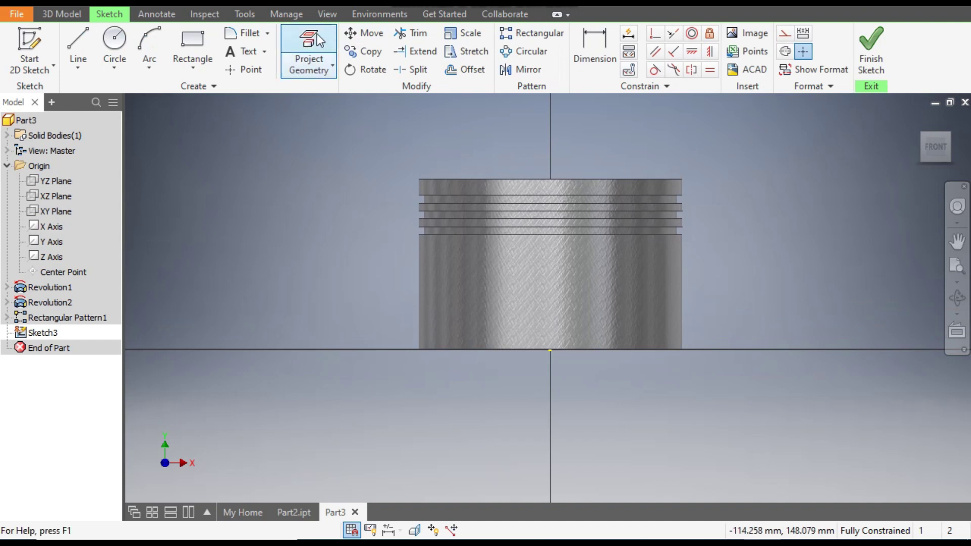
- Set the model's visual style to Wireframe so that only its edges are displayed
{"action": "left_click", "coordinate": [325, 15]}
{"action": "left_click", "coordinate": [172, 50]}
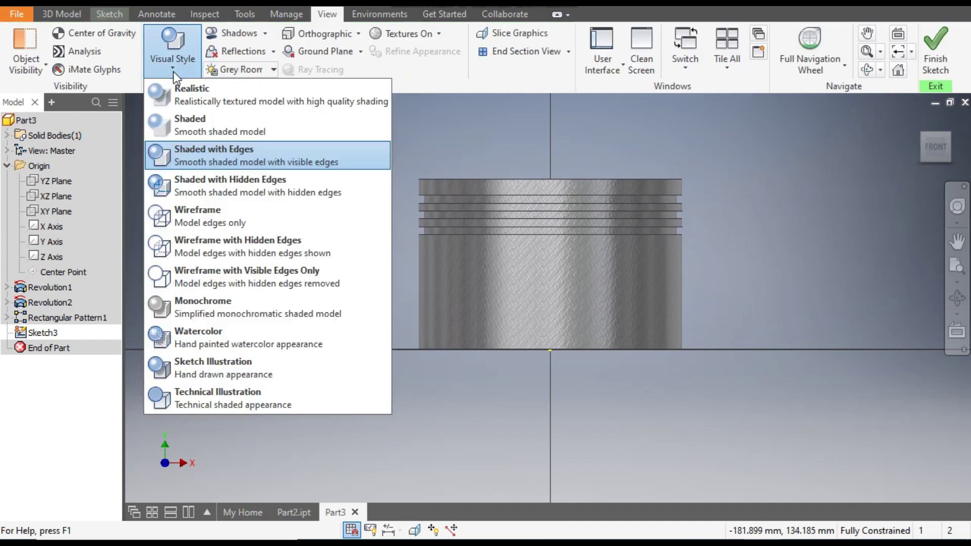
{"action": "left_click", "coordinate": [229, 222]}
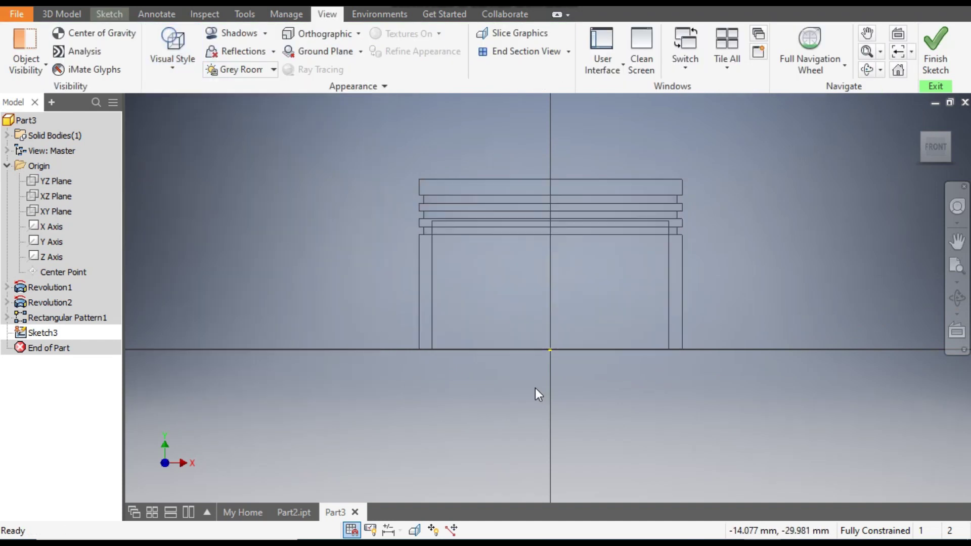
{"action": "middle_click_drag", "start_coordinate": [538, 369], "coordinate": [524, 428]}
{"action": "scroll", "coordinate": [517, 380], "scroll_direction": "down", "scroll_amount": 3}
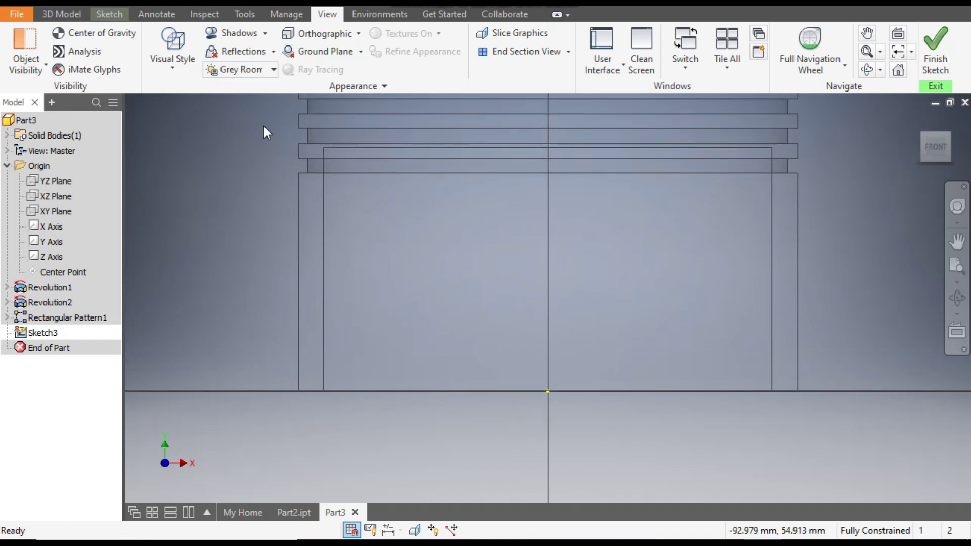
- Sketch a rectangle about 65 mm wide and 37 mm high inside the piston, with its lower edge on the base line
{"action": "left_click", "coordinate": [116, 15]}
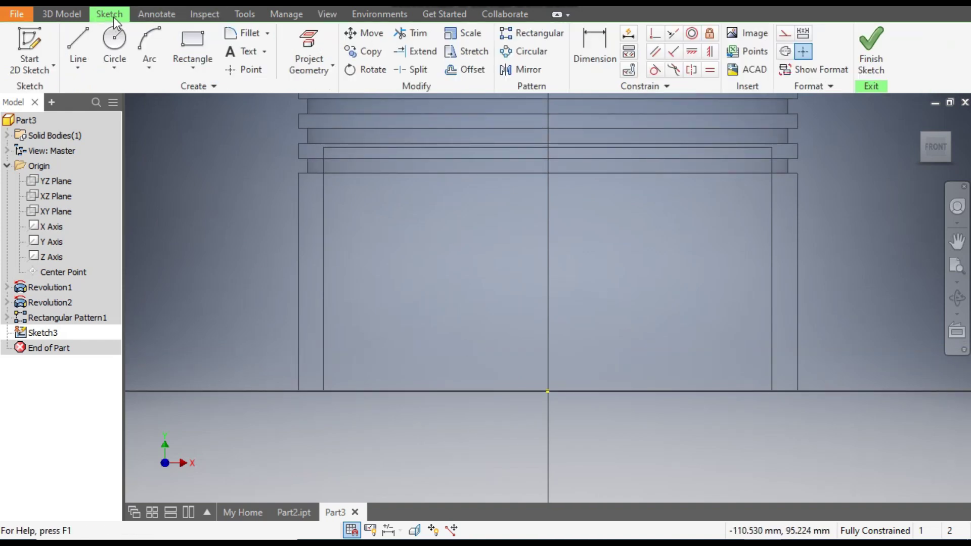
{"action": "left_click", "coordinate": [186, 40]}
{"action": "left_click", "coordinate": [405, 244]}
{"action": "left_click", "coordinate": [662, 391]}
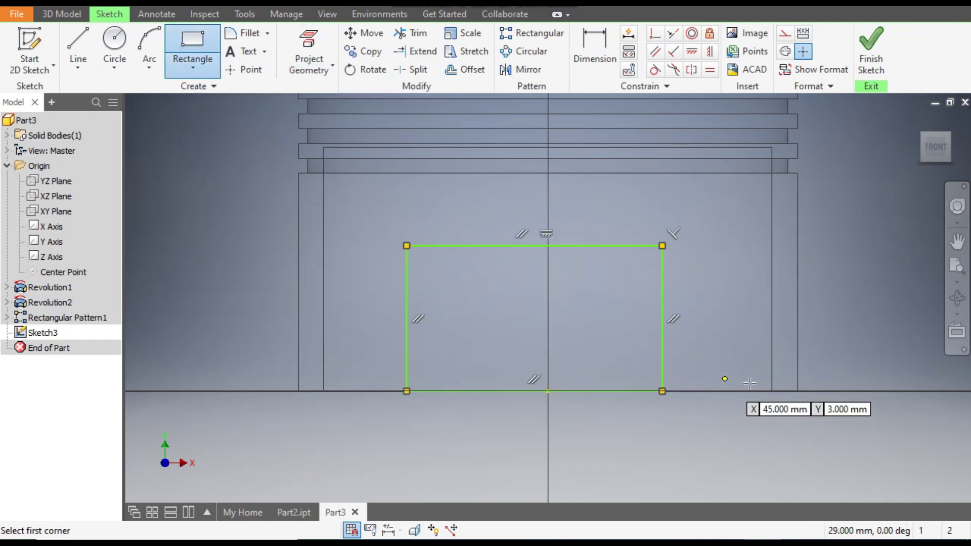
{"action": "left_click", "coordinate": [595, 44]}
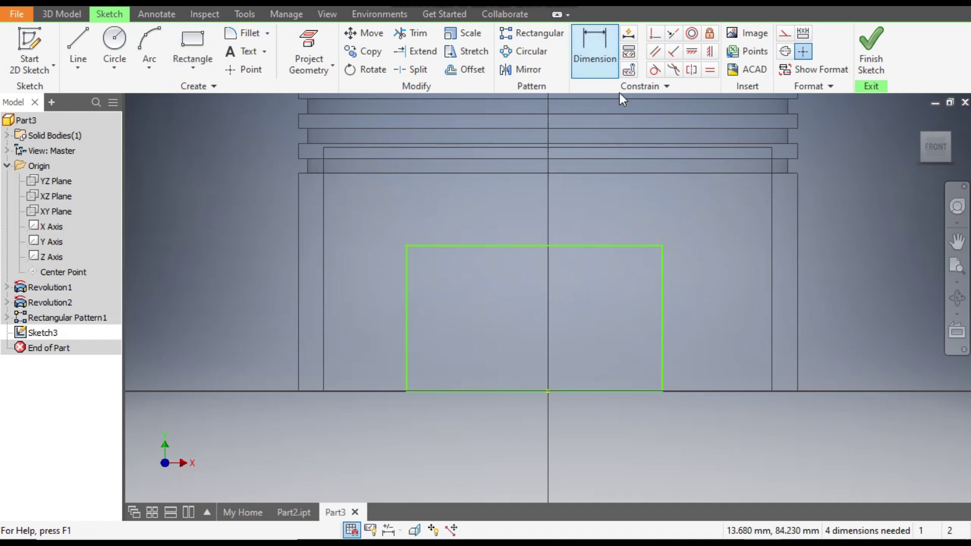
{"action": "left_click", "coordinate": [662, 307]}
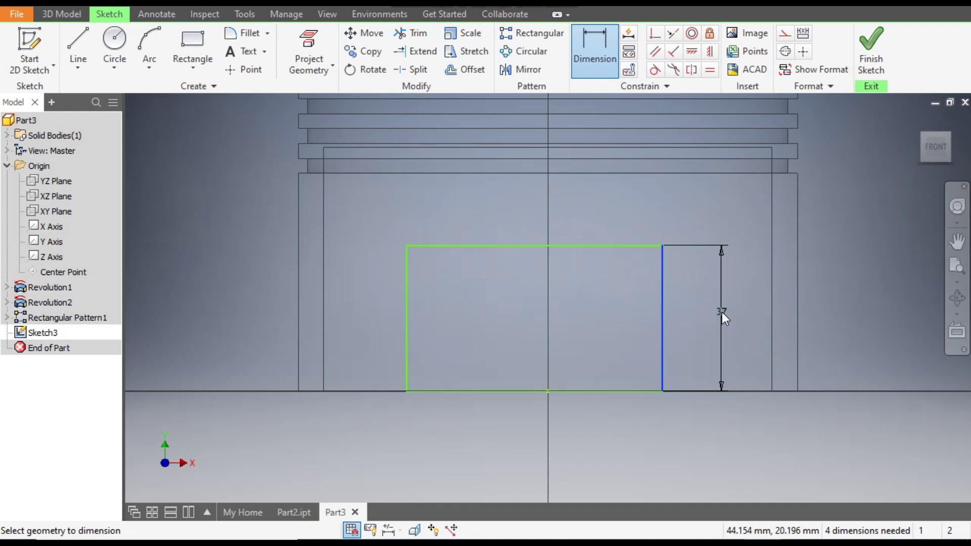
{"action": "key", "text": "Escape"}
- Dimension the distance from the piston's top edge to the rectangle's upper edge as 38 mm
{"action": "middle_click_drag", "start_coordinate": [626, 67], "coordinate": [636, 111]}
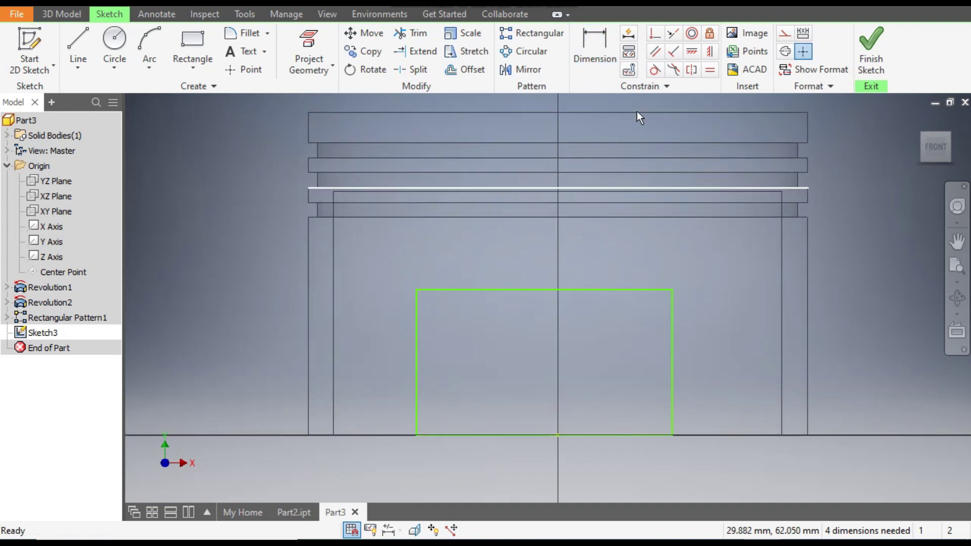
{"action": "left_click", "coordinate": [602, 55]}
{"action": "left_click", "coordinate": [617, 114]}
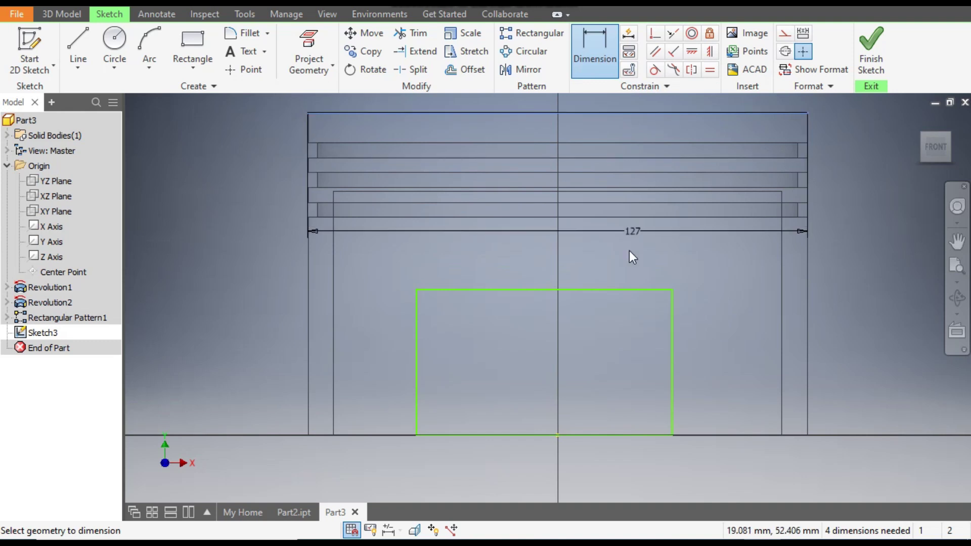
{"action": "left_click", "coordinate": [620, 289]}
{"action": "left_click", "coordinate": [625, 259]}
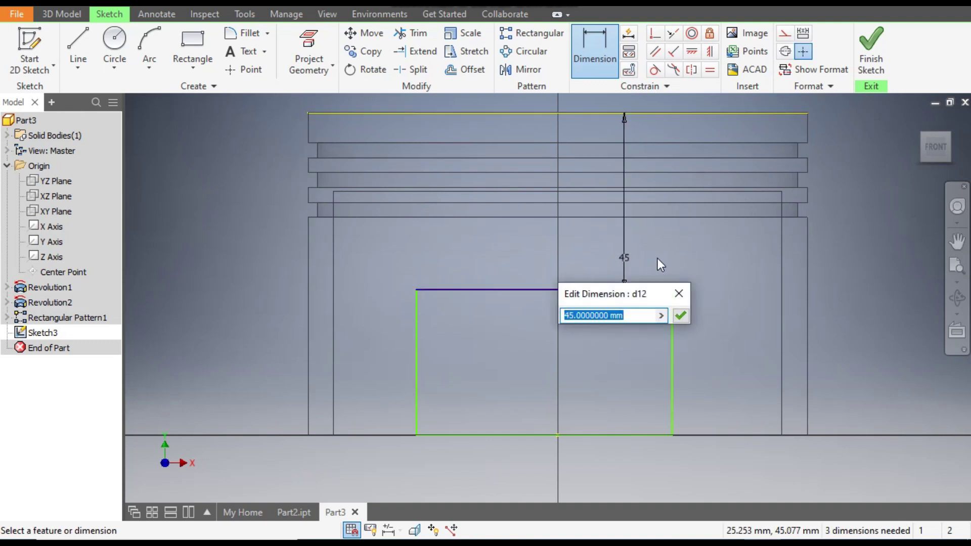
{"action": "type", "text": "38"}
{"action": "key", "text": "Return"}
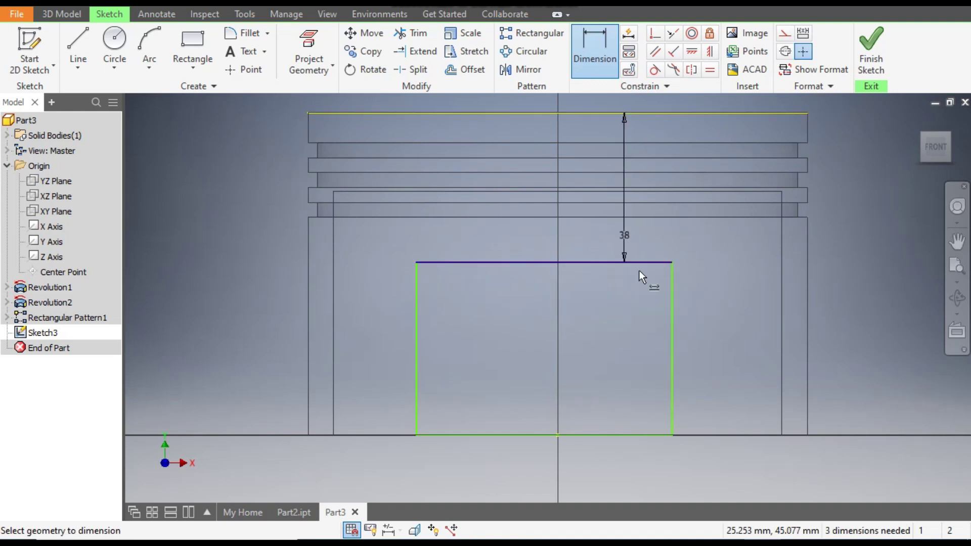
- Dimension the rectangle's width as 76 mm along its lower edge and leave the Dimension command
{"action": "left_click", "coordinate": [492, 435]}
{"action": "left_click", "coordinate": [589, 468]}
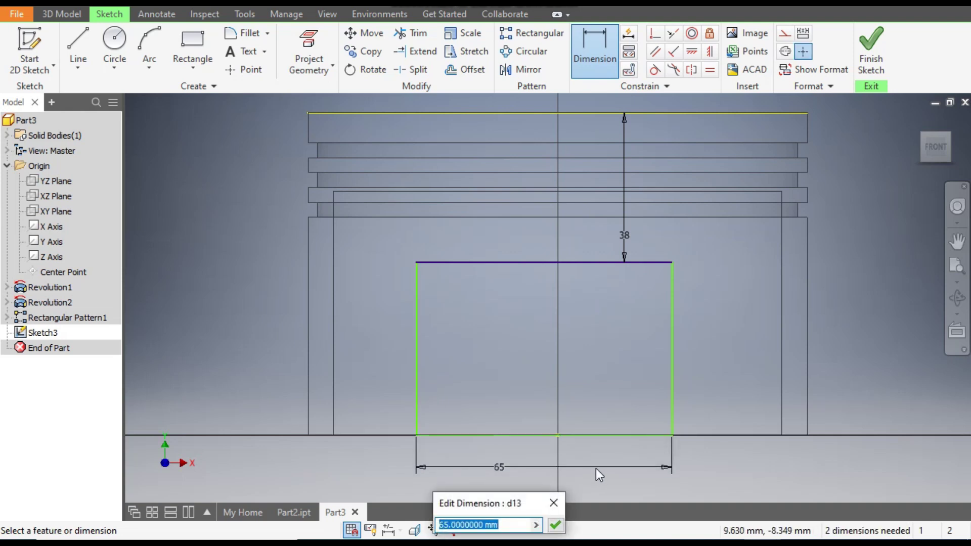
{"action": "type", "text": "7"}
{"action": "key", "text": "Return"}
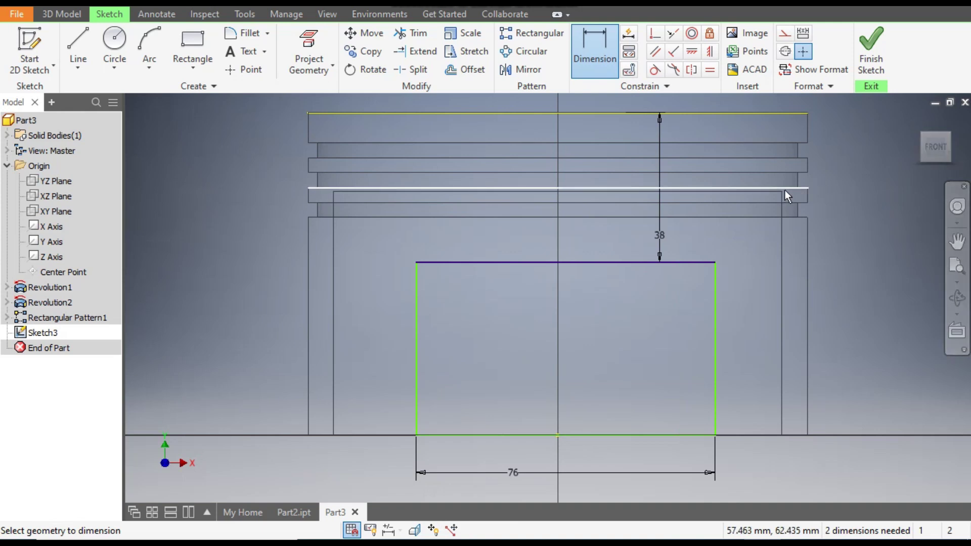
{"action": "key", "text": "Escape"}
- Raise the rectangle's lower edge above the piston's base and constrain its midpoint vertically in line with the sketch origin
{"action": "left_click_drag", "start_coordinate": [624, 436], "coordinate": [631, 376]}
{"action": "left_click", "coordinate": [849, 328]}
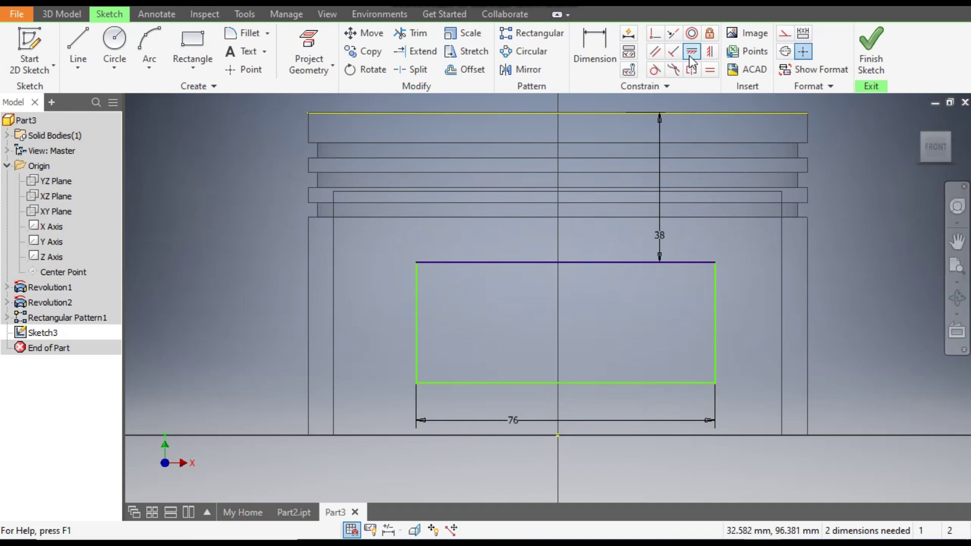
{"action": "left_click", "coordinate": [712, 57]}
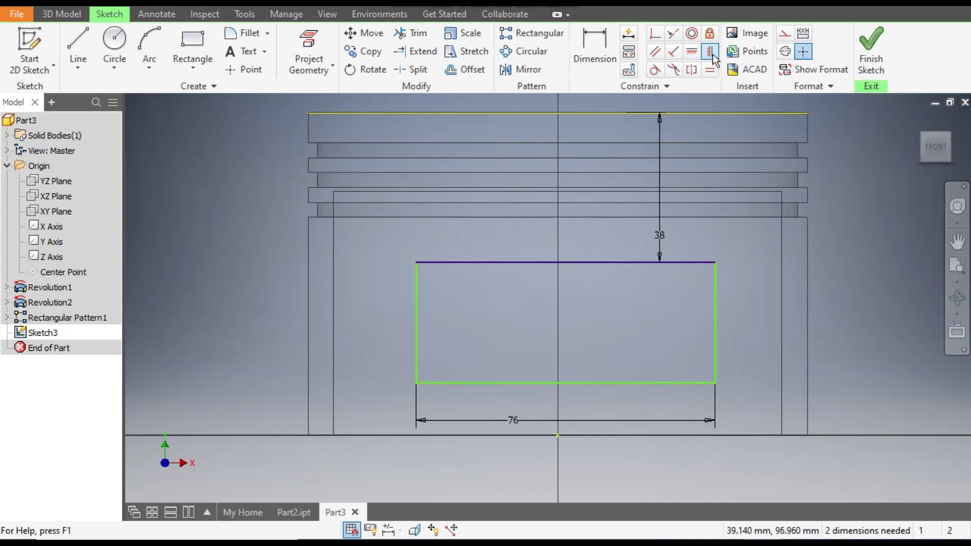
{"action": "left_click", "coordinate": [565, 383]}
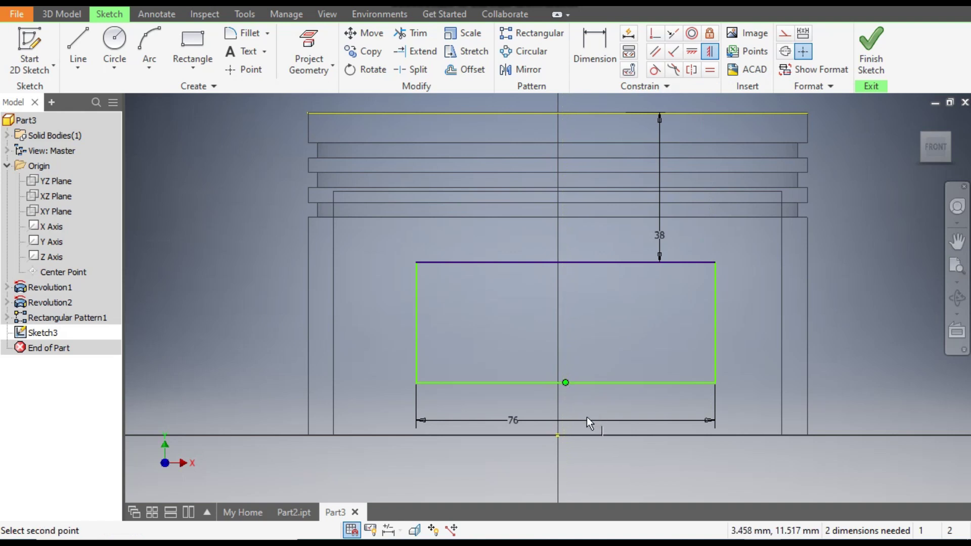
{"action": "left_click", "coordinate": [559, 434]}
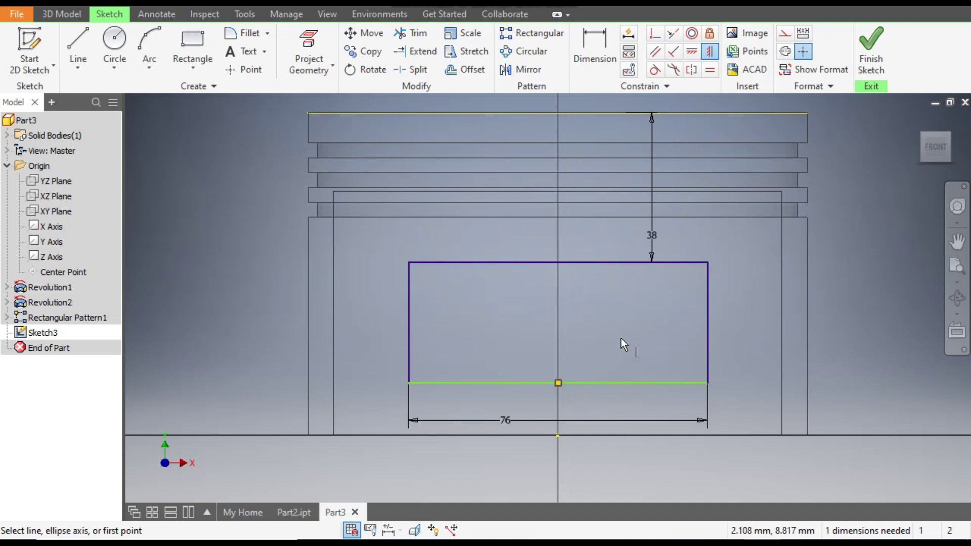
- Constrain the rectangle's lower edge coincident with the sketch origin and finish the sketch
{"action": "left_click", "coordinate": [654, 34]}
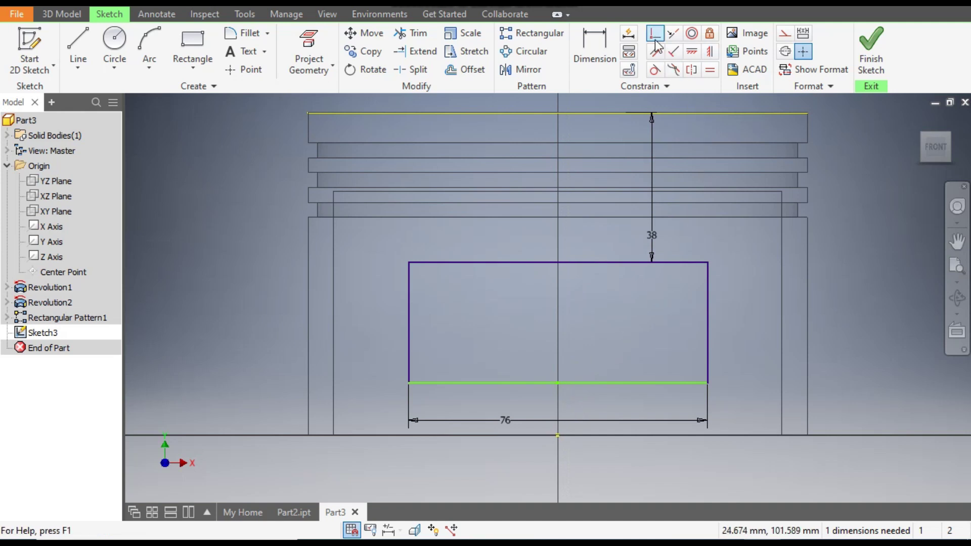
{"action": "left_click", "coordinate": [624, 383]}
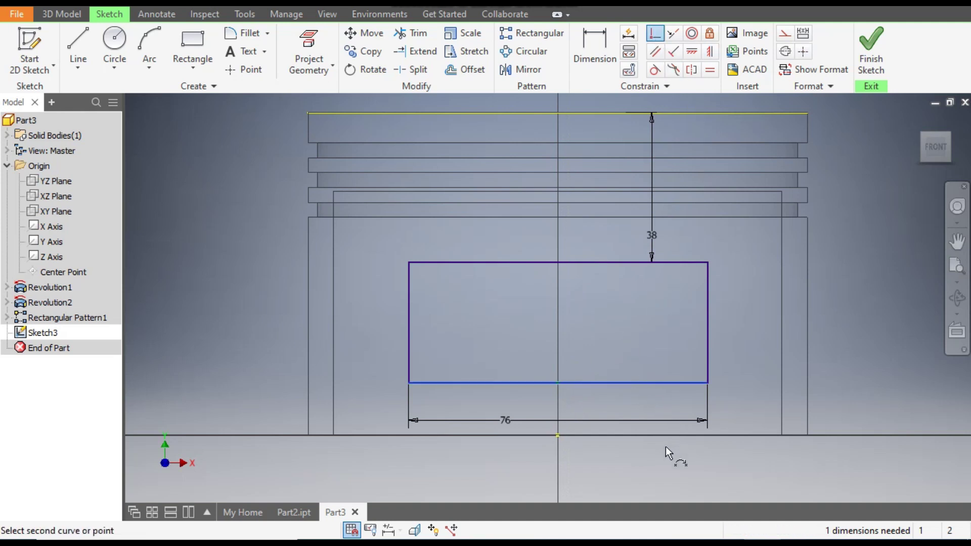
{"action": "left_click", "coordinate": [558, 435]}
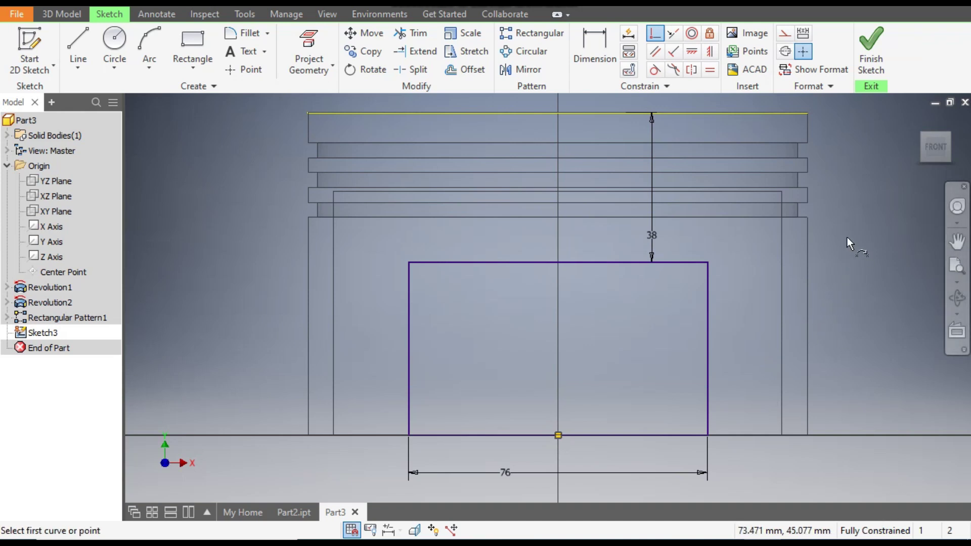
{"action": "left_click", "coordinate": [870, 51]}
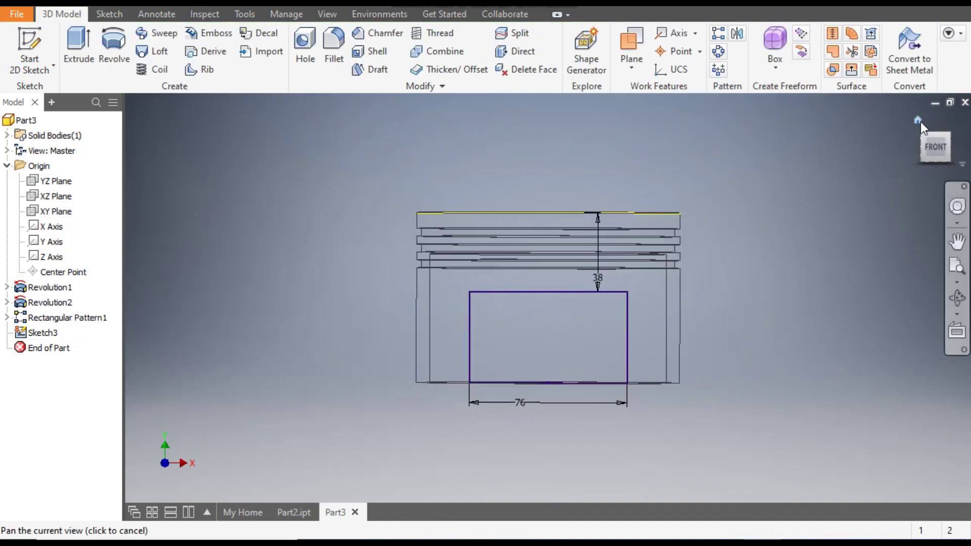
- Set up a symmetric cut extrusion of the rectangle, 204.5 mm long, passing through both sides of the piston
{"action": "left_click", "coordinate": [918, 121]}
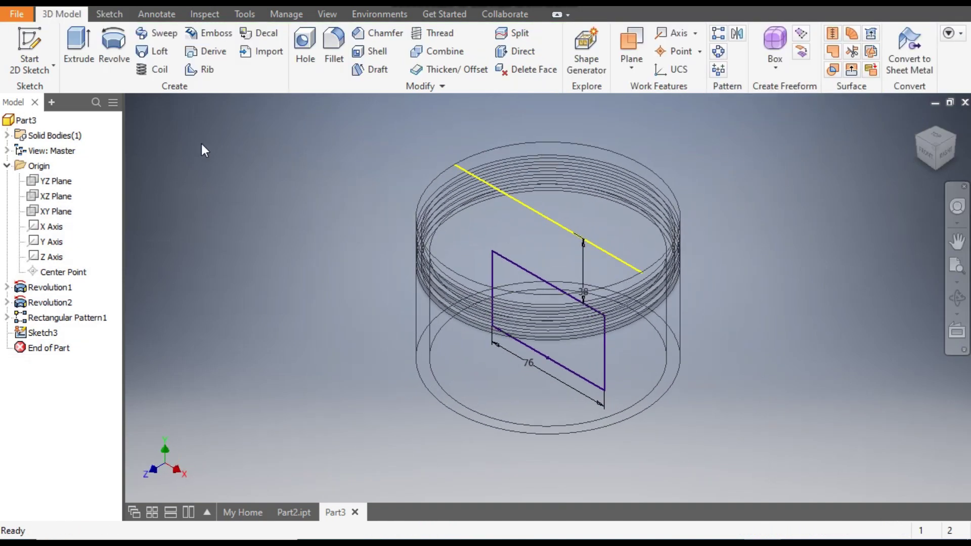
{"action": "left_click", "coordinate": [78, 54]}
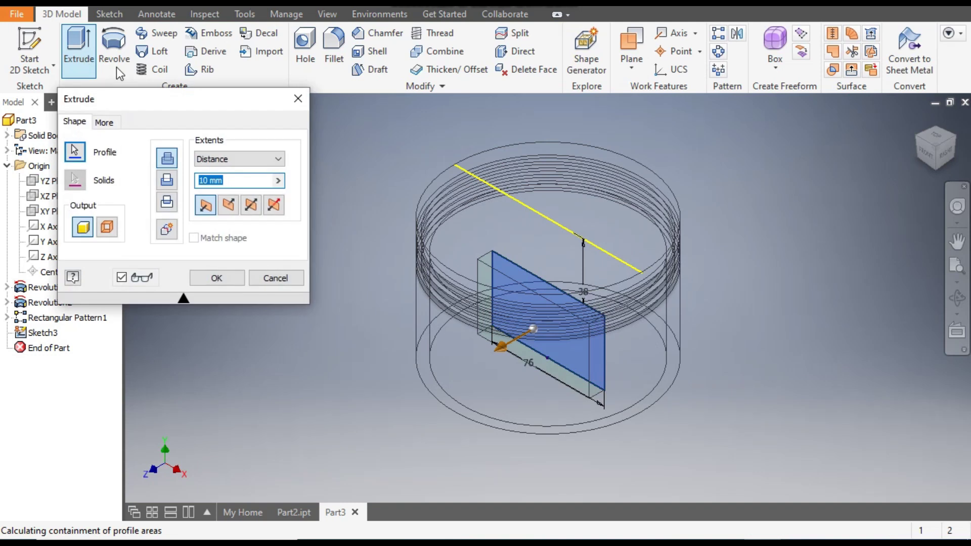
{"action": "left_click", "coordinate": [254, 209]}
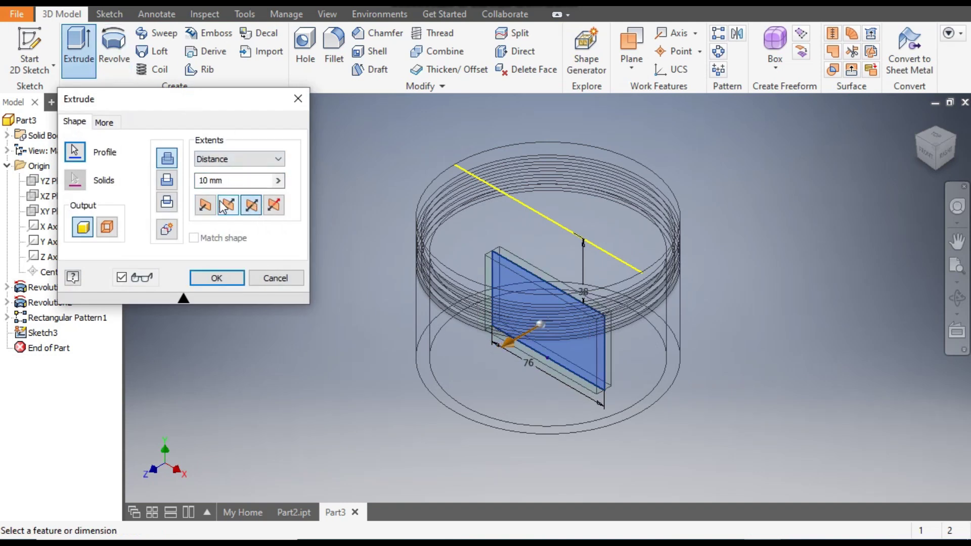
{"action": "left_click", "coordinate": [168, 180]}
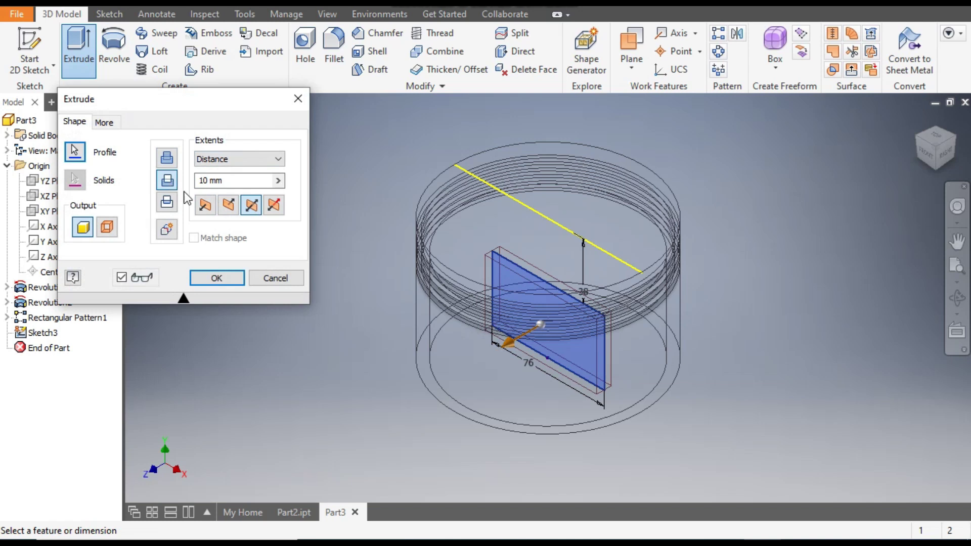
{"action": "left_click_drag", "start_coordinate": [507, 344], "coordinate": [405, 368]}
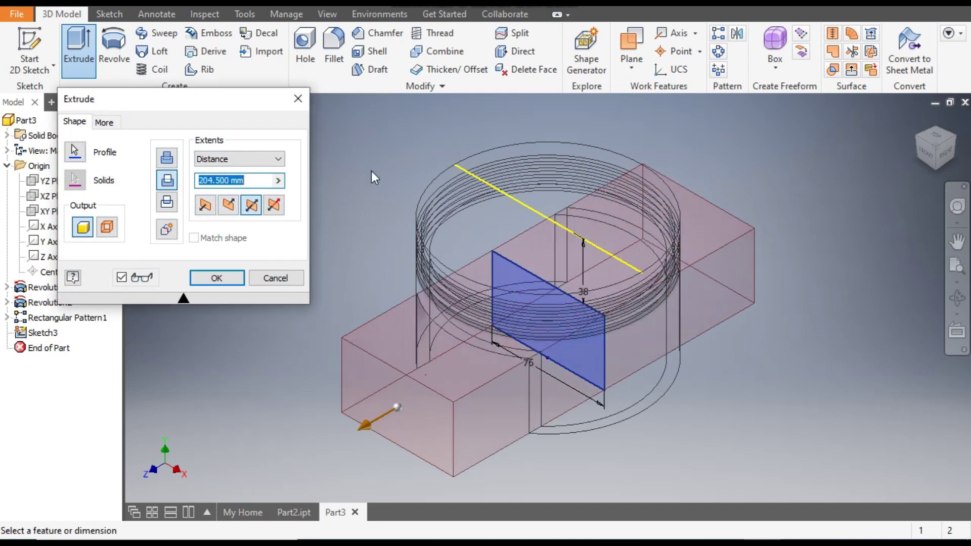
- Change the visual style to Shaded with Edges and apply the cut extrusion
{"action": "left_click", "coordinate": [327, 13]}
{"action": "left_click", "coordinate": [183, 65]}
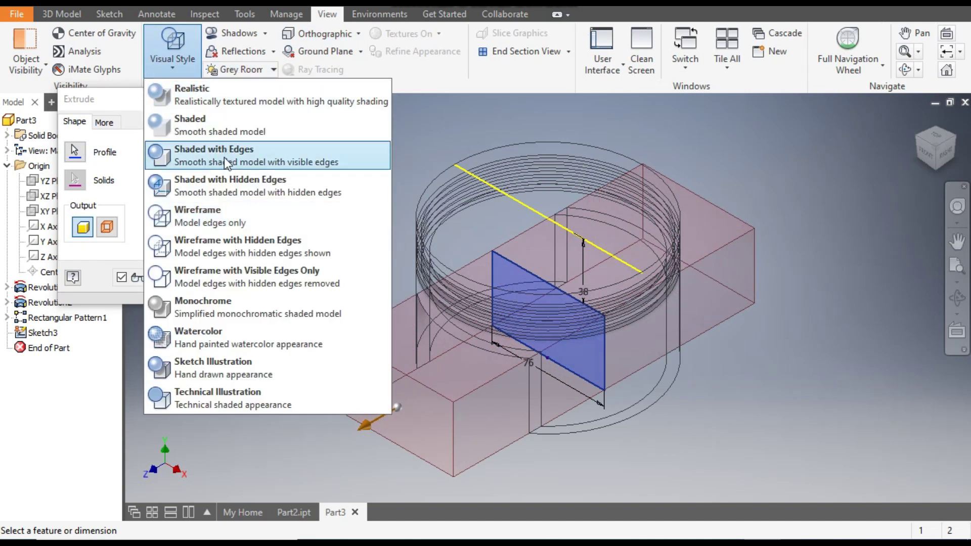
{"action": "left_click", "coordinate": [223, 157]}
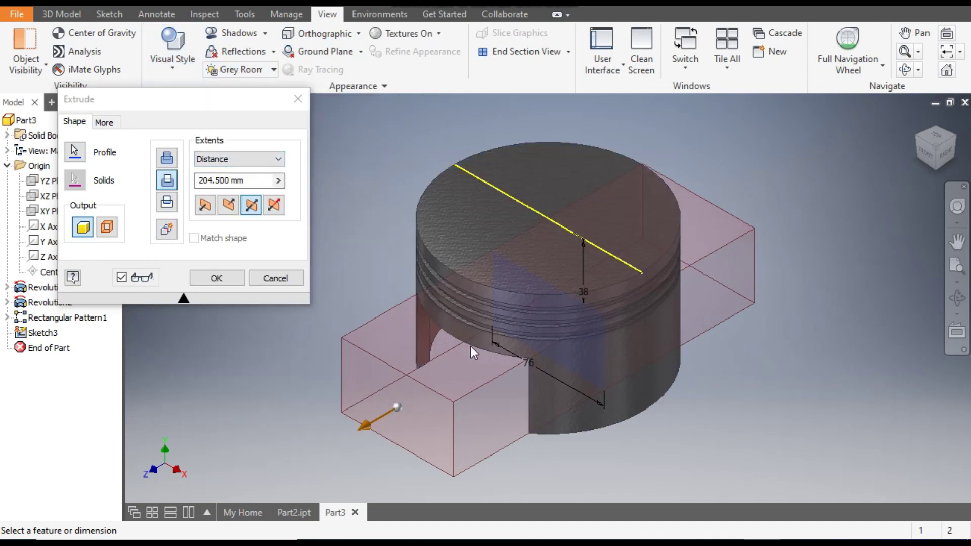
{"action": "left_click", "coordinate": [211, 279]}
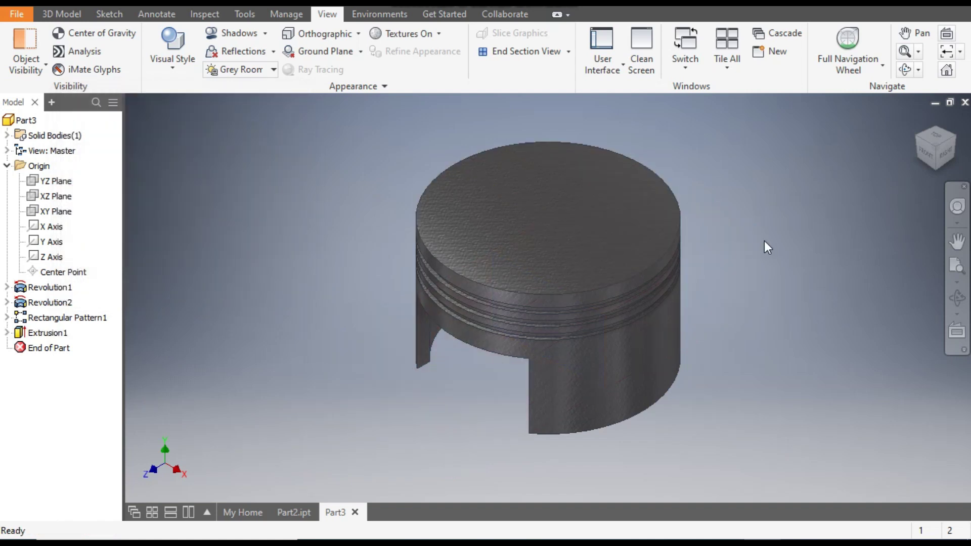
- Start a new sketch on the flat circular face inside the piston, seen from its open underside
{"action": "left_click", "coordinate": [925, 158]}
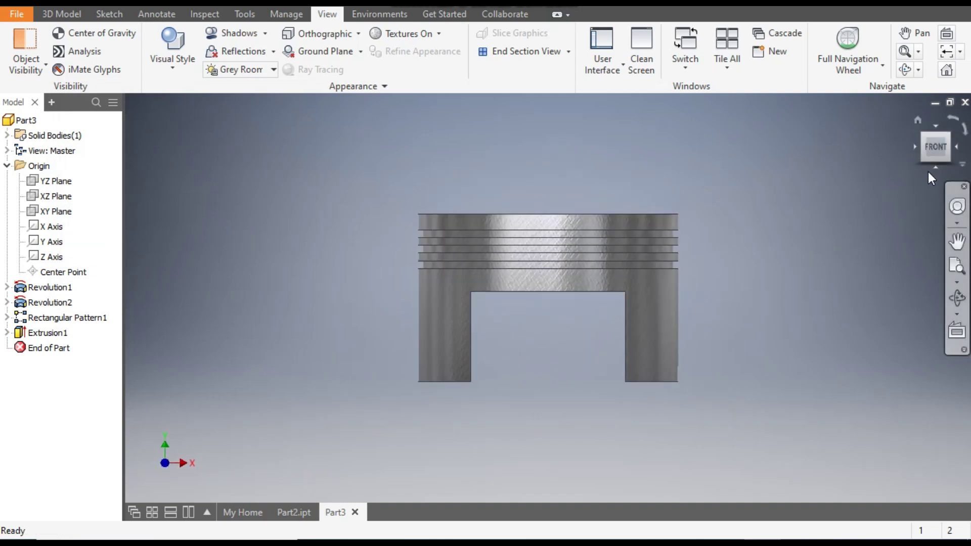
{"action": "left_click", "coordinate": [935, 168]}
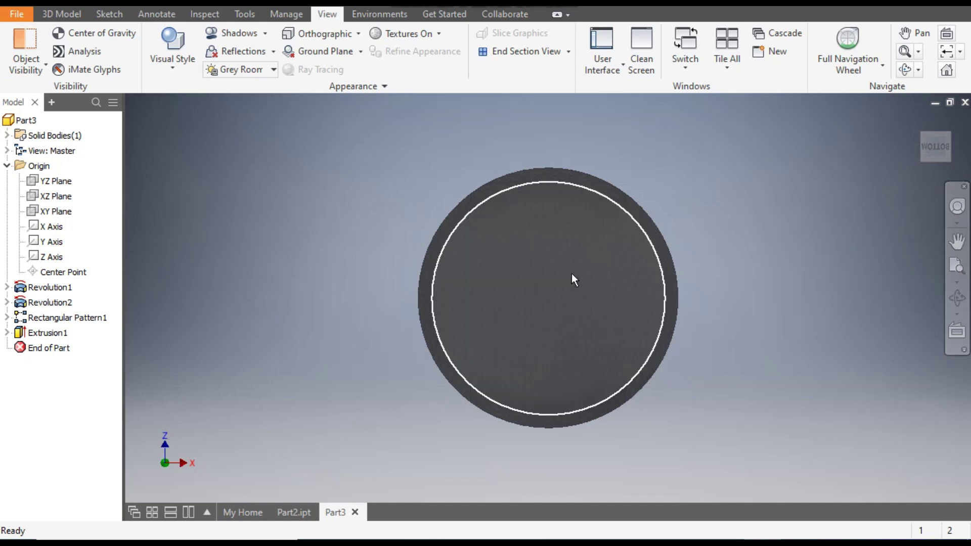
{"action": "left_click", "coordinate": [537, 269]}
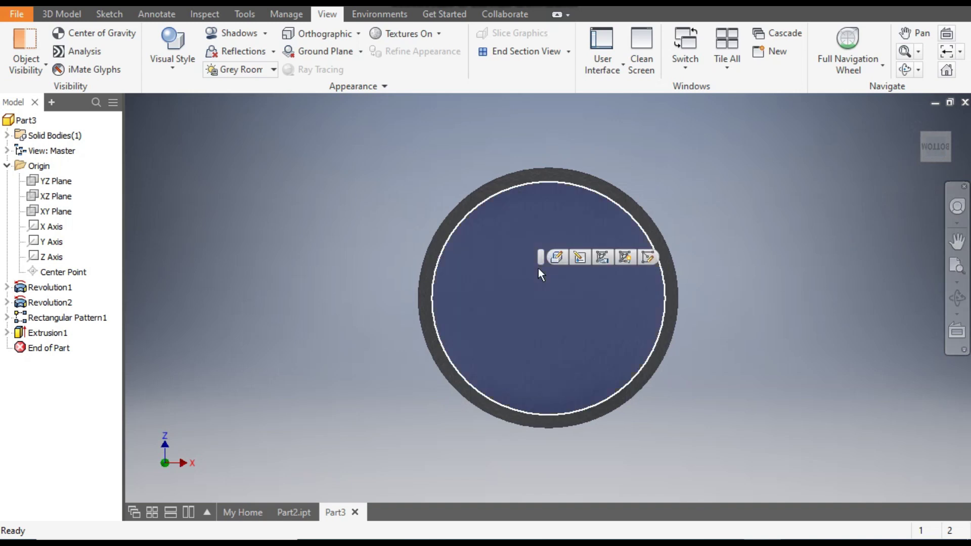
{"action": "left_click", "coordinate": [648, 258]}
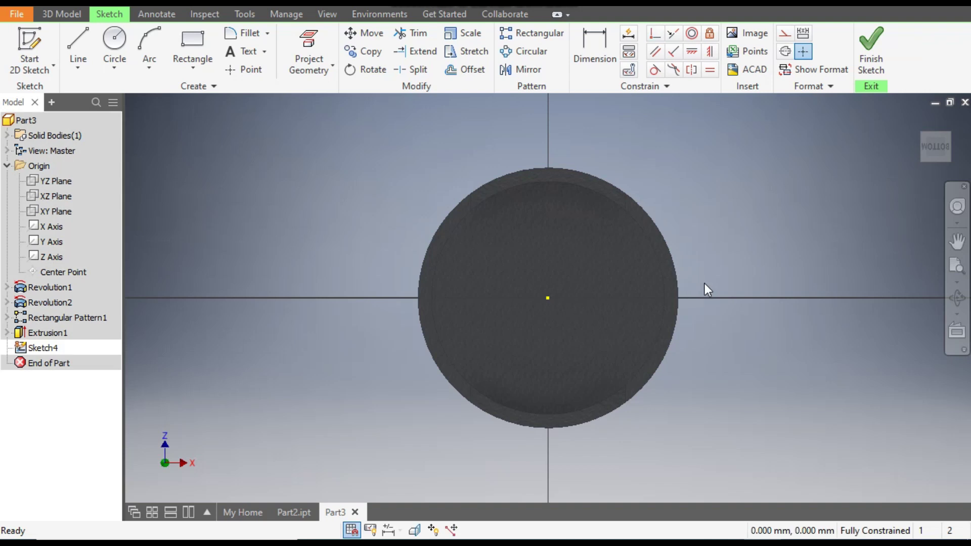
- Sketch a narrow two-point center rectangle about 56 mm tall beside the origin, centred on the horizontal axis line
{"action": "middle_click_drag", "start_coordinate": [705, 283], "coordinate": [715, 303], "text": "shift"}
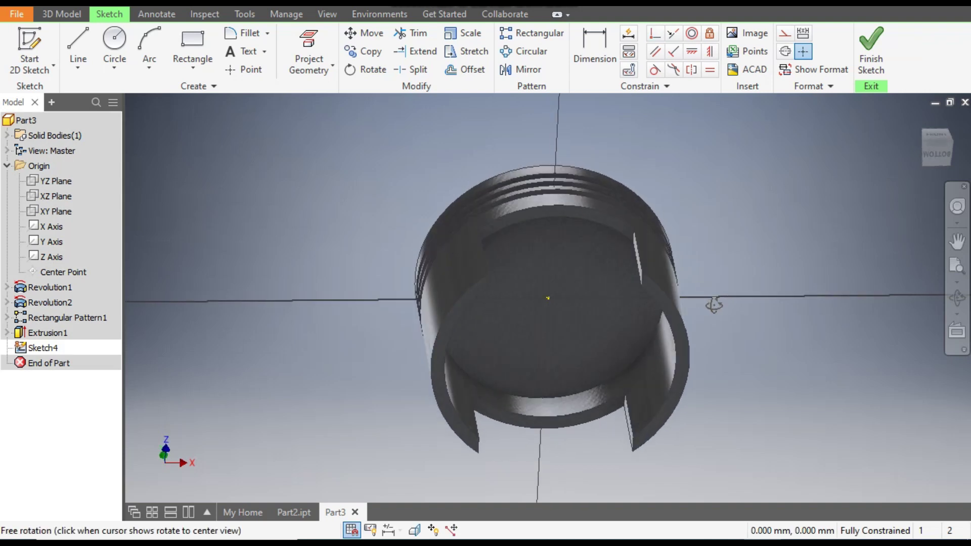
{"action": "left_click", "coordinate": [938, 153]}
{"action": "left_click", "coordinate": [964, 130]}
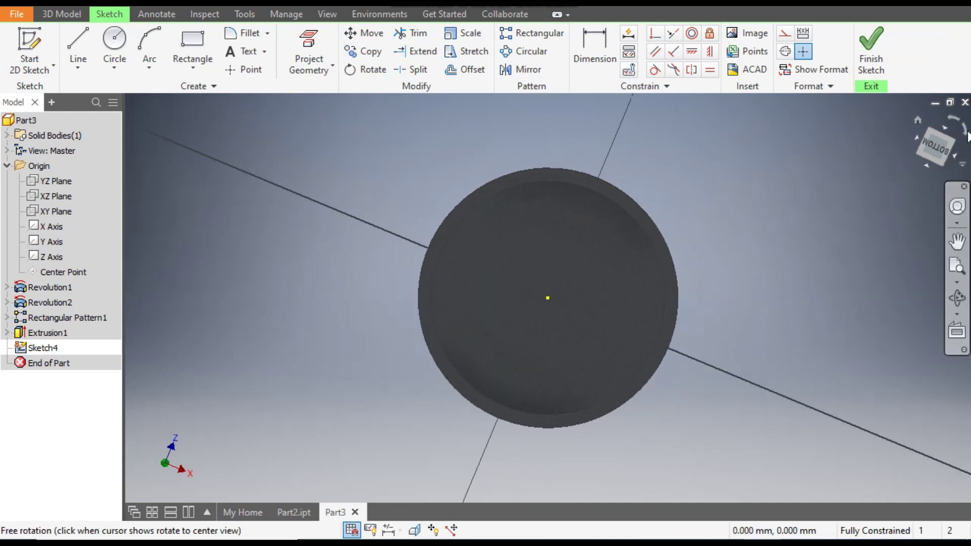
{"action": "left_click_drag", "start_coordinate": [950, 147], "coordinate": [726, 332]}
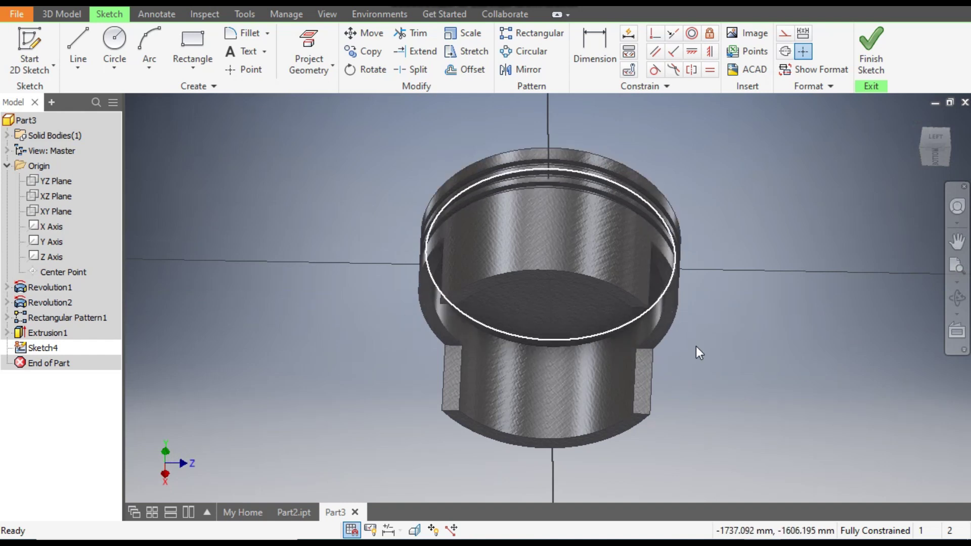
{"action": "left_click", "coordinate": [941, 158]}
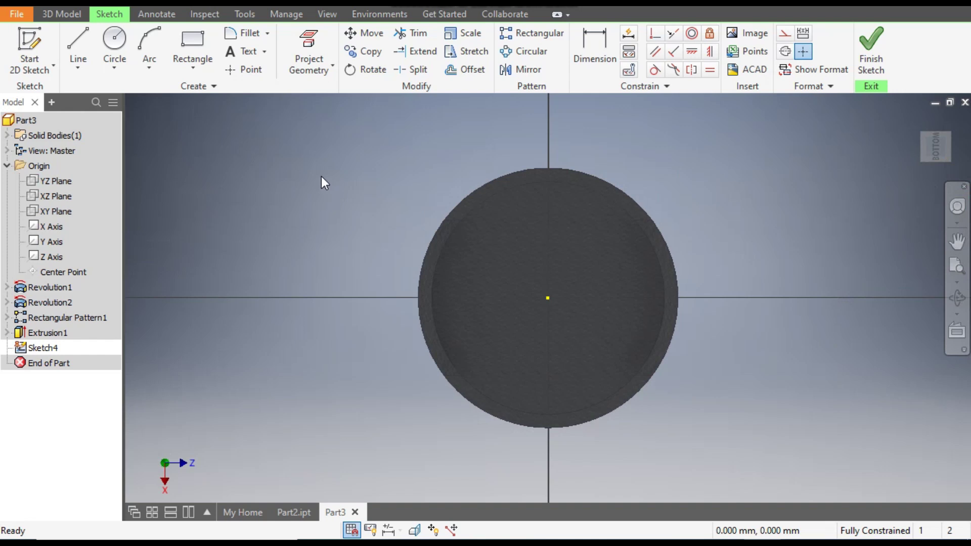
{"action": "left_click", "coordinate": [188, 63]}
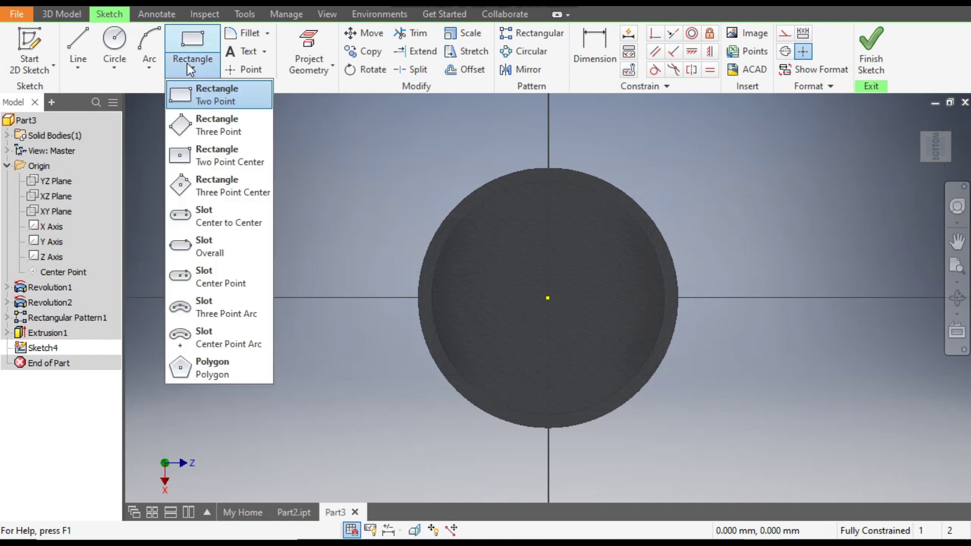
{"action": "left_click", "coordinate": [205, 157]}
{"action": "left_click", "coordinate": [497, 298]}
{"action": "left_click", "coordinate": [515, 355]}
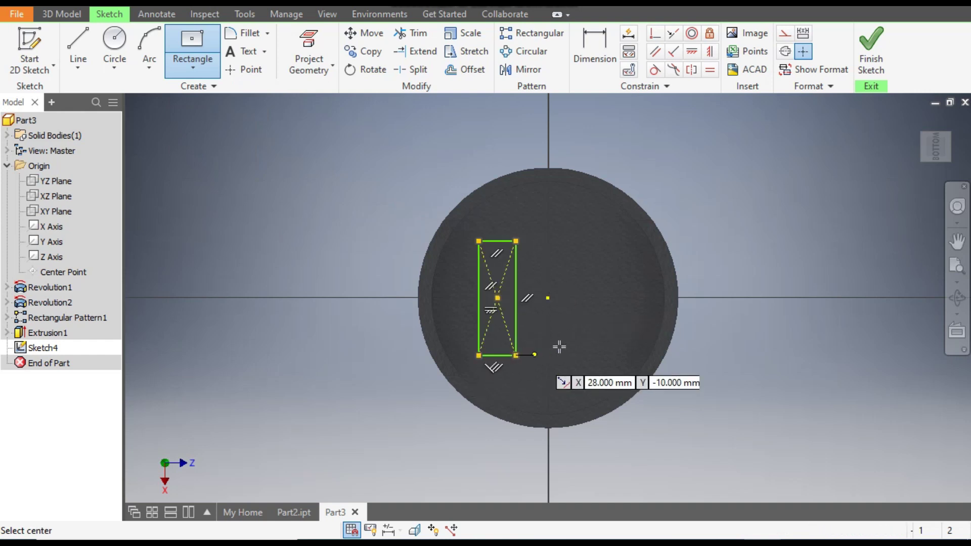
- Dimension the rectangle's height as 50 mm and its width as 19 mm
{"action": "left_click", "coordinate": [599, 53]}
{"action": "left_click", "coordinate": [516, 297]}
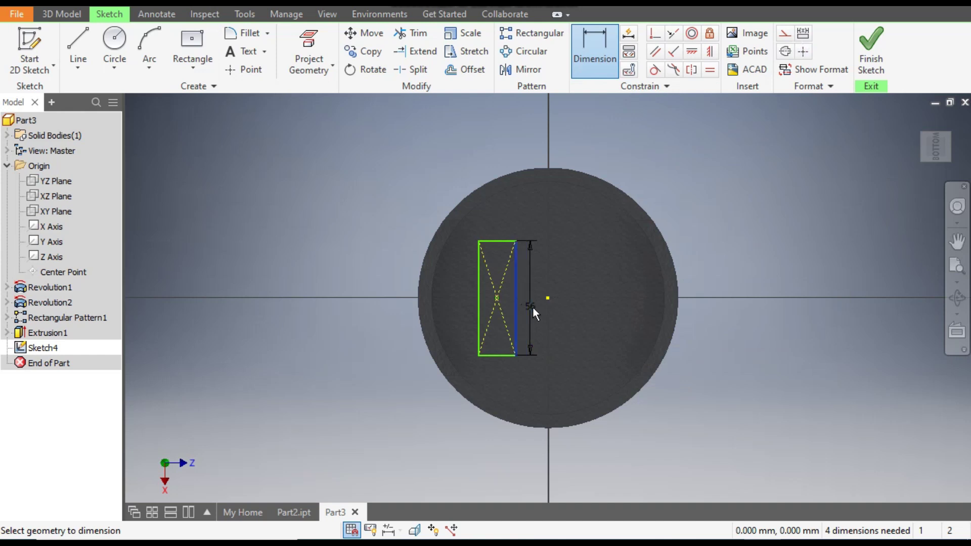
{"action": "left_click", "coordinate": [532, 306]}
{"action": "type", "text": "50"}
{"action": "key", "text": "Return"}
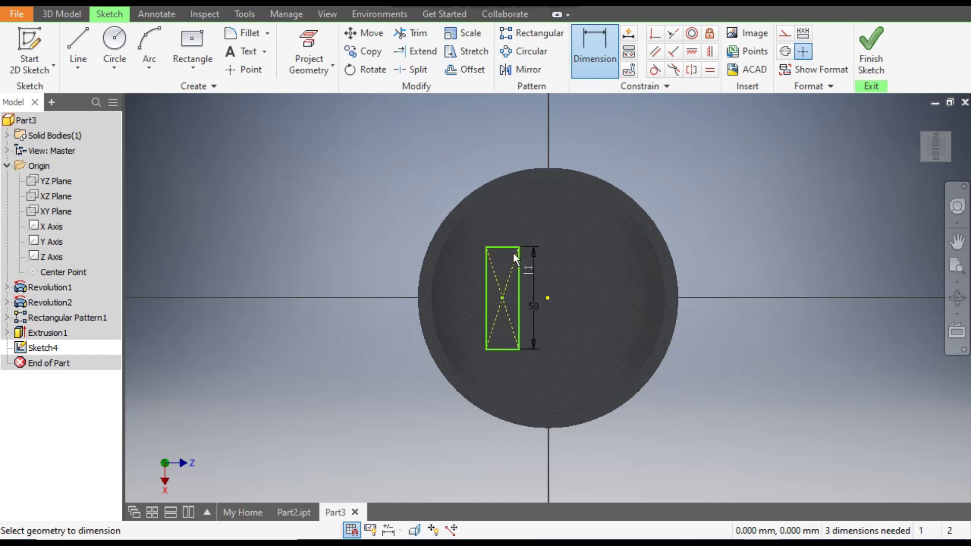
{"action": "left_click", "coordinate": [506, 230]}
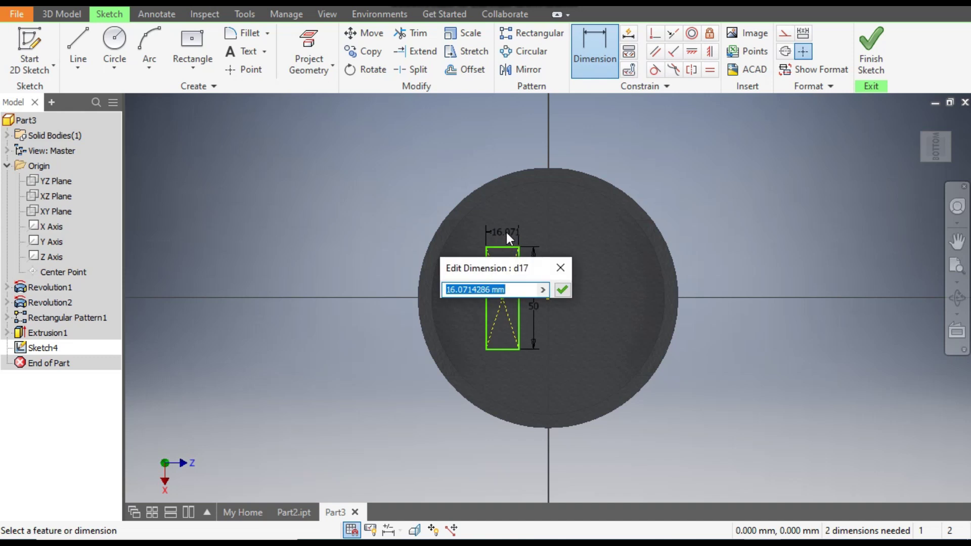
{"action": "type", "text": "1"}
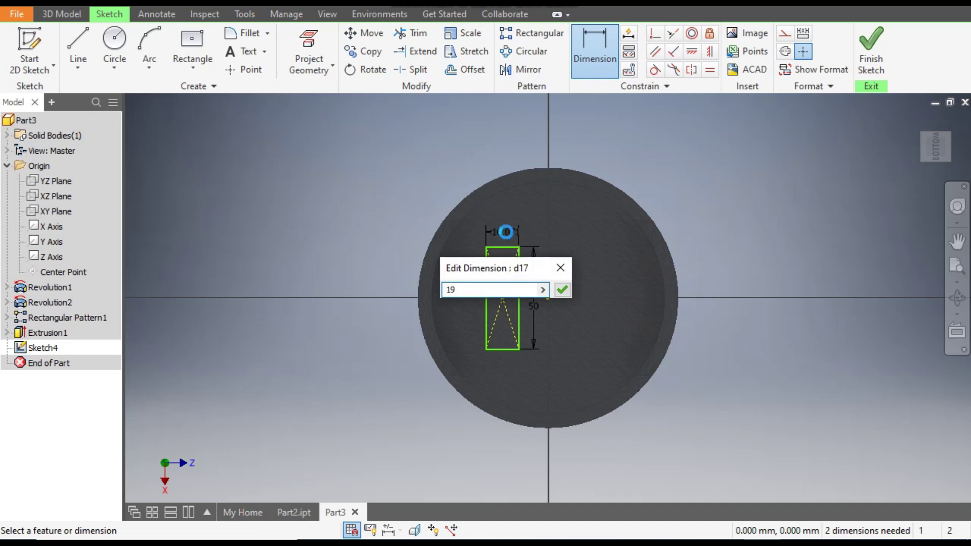
{"action": "type", "text": "9"}
{"action": "key", "text": "Return"}
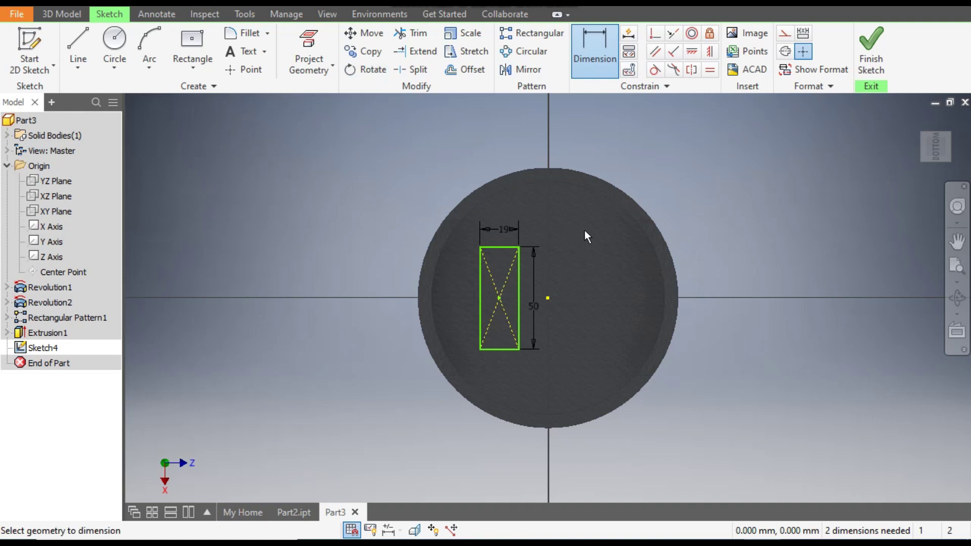
- Dimension the distance from the rectangle's nearer long edge to the sketch origin as 16 mm
{"action": "scroll", "coordinate": [553, 305], "scroll_direction": "down", "scroll_amount": 3}
{"action": "left_click", "coordinate": [563, 294]}
{"action": "left_click", "coordinate": [506, 317]}
{"action": "left_click", "coordinate": [572, 241]}
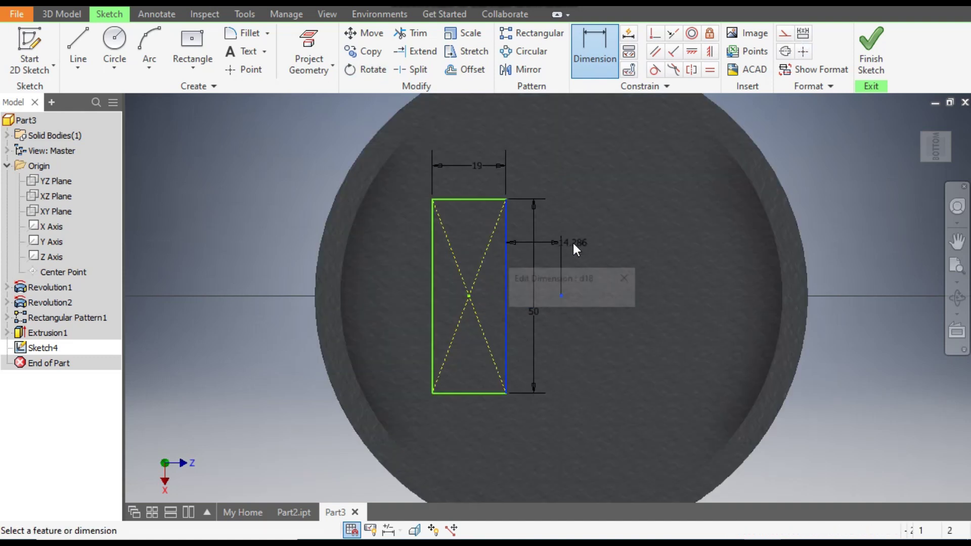
{"action": "type", "text": "16"}
{"action": "key", "text": "Return"}
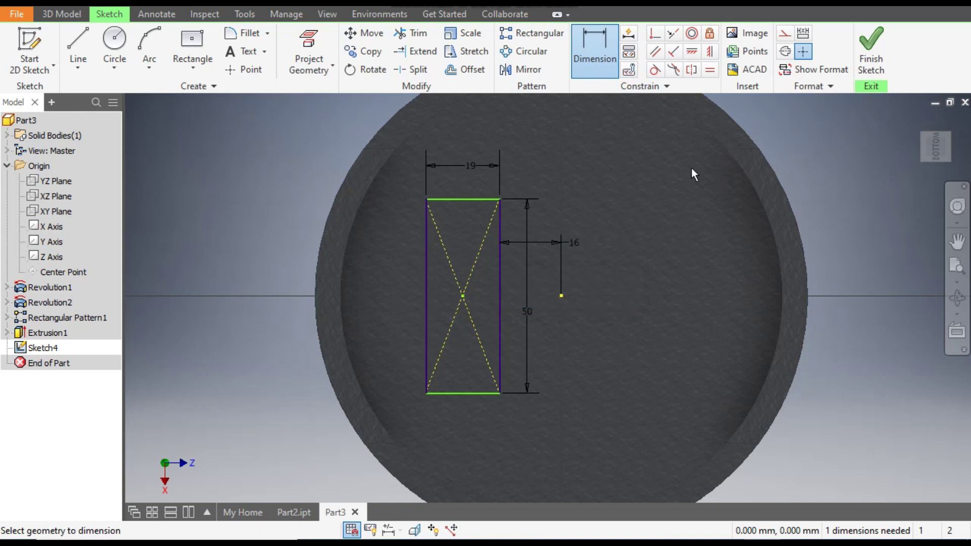
- Align the rectangle's centre point with the sketch origin using a vertical constraint
{"action": "left_click", "coordinate": [690, 50]}
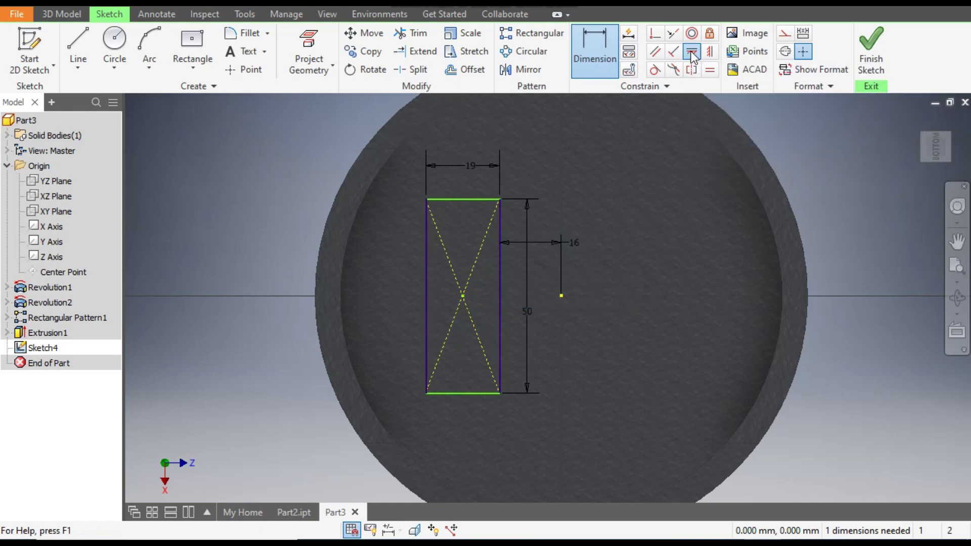
{"action": "left_click", "coordinate": [561, 296]}
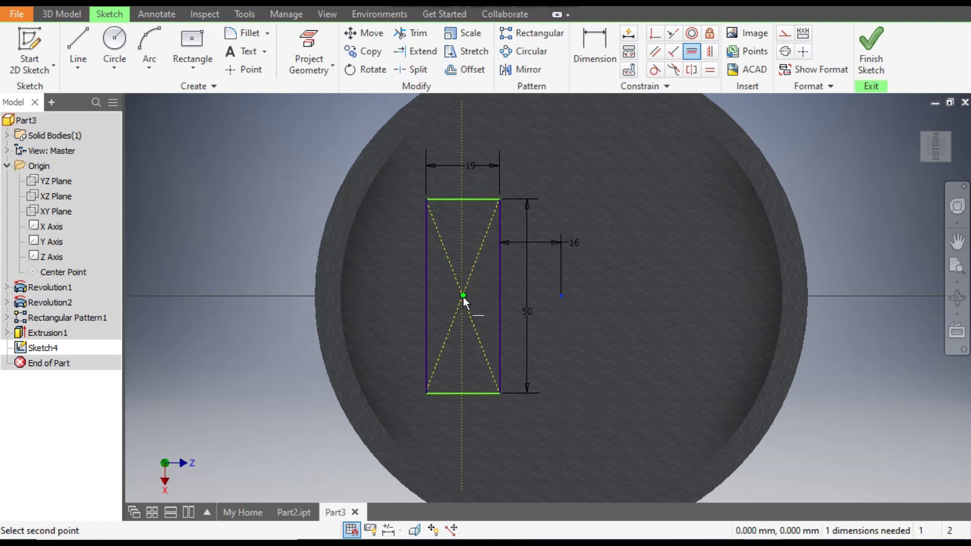
{"action": "left_click", "coordinate": [710, 52]}
{"action": "left_click", "coordinate": [561, 296]}
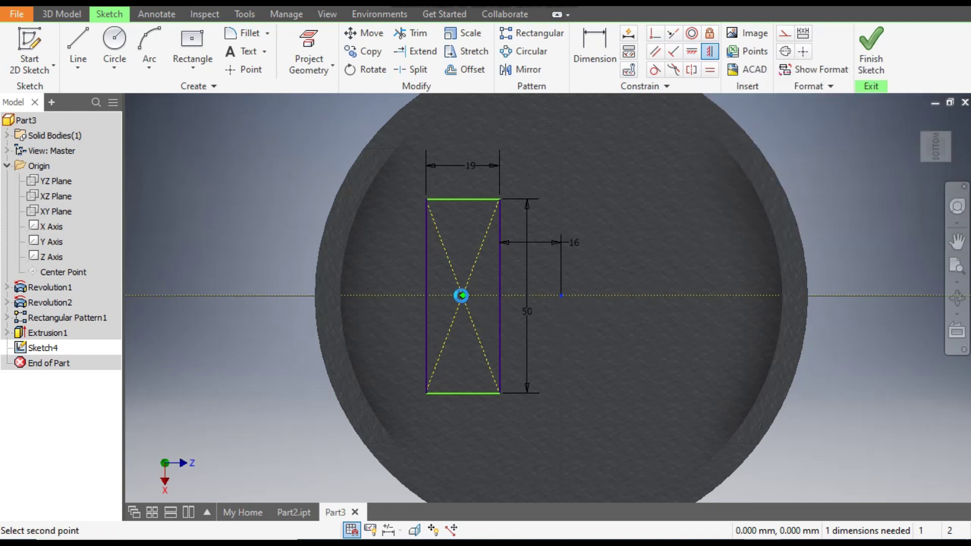
{"action": "left_click", "coordinate": [461, 295]}
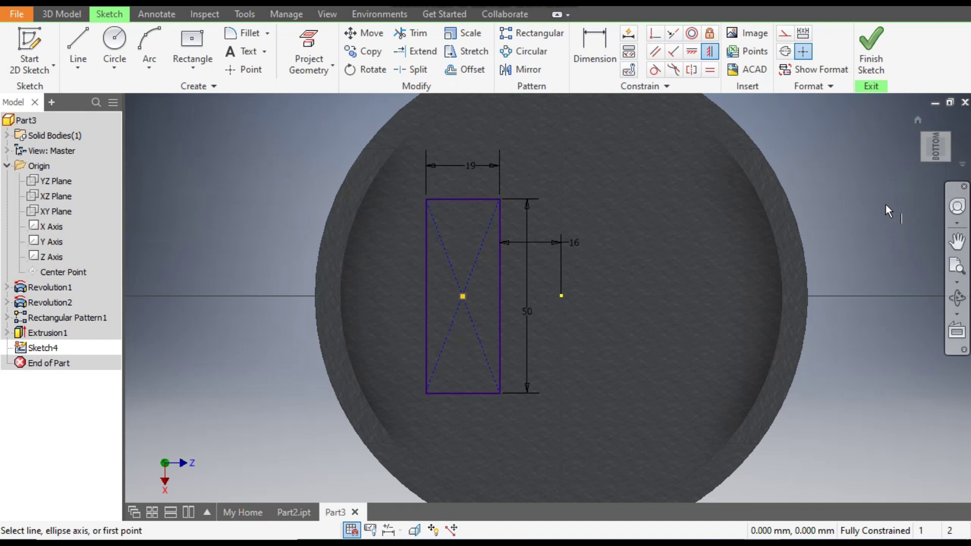
{"action": "key", "text": "d"}
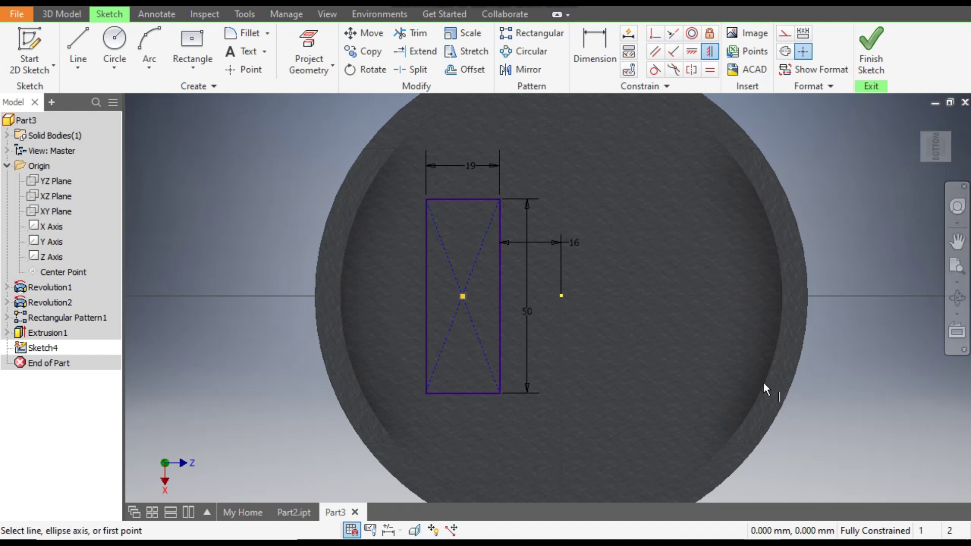
- Draw a vertical line about 38 mm long upward from the sketch origin and convert it to construction geometry
{"action": "left_click", "coordinate": [79, 46]}
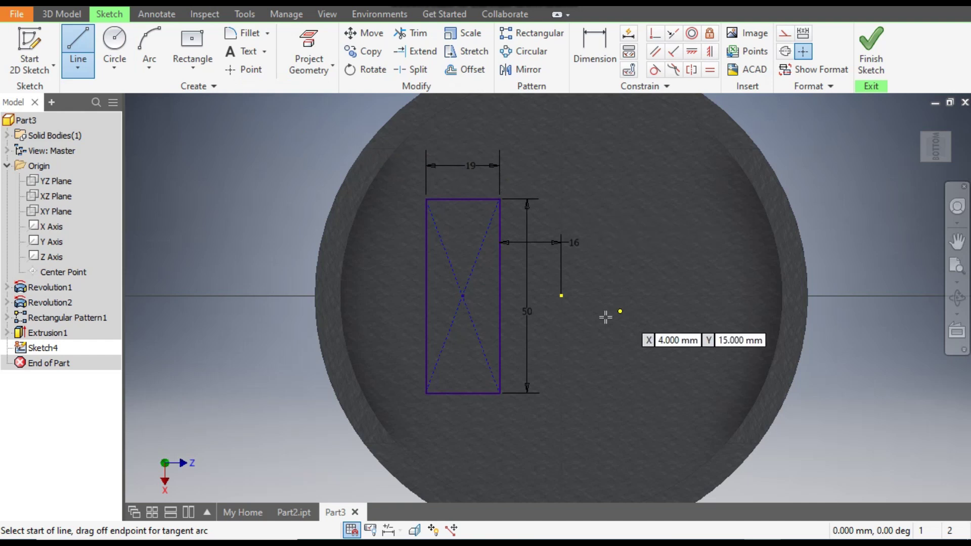
{"action": "left_click", "coordinate": [561, 295]}
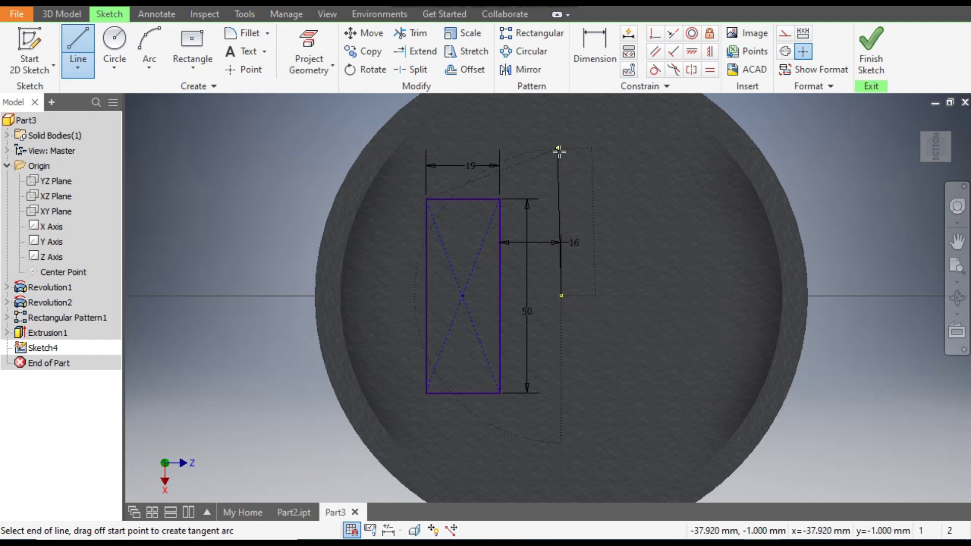
{"action": "left_click", "coordinate": [562, 147]}
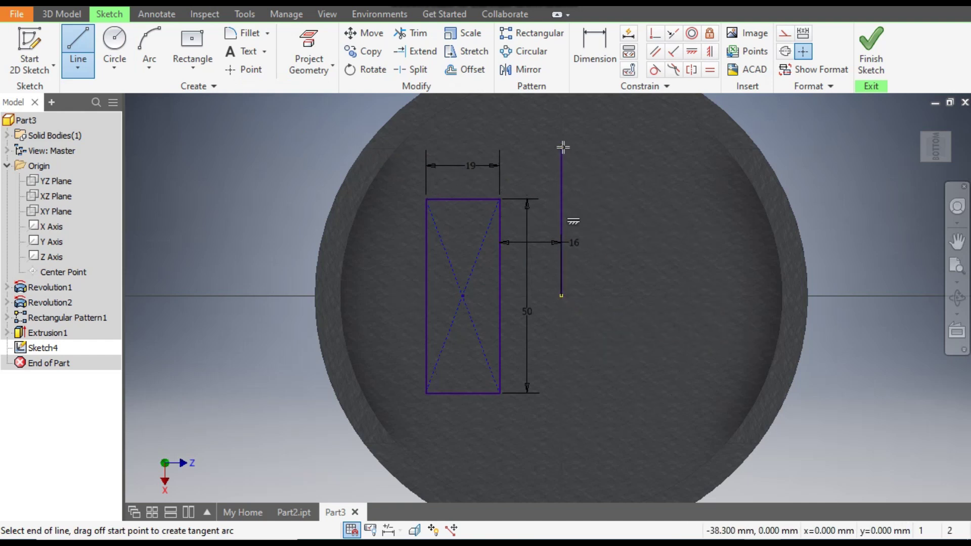
{"action": "key", "text": "Escape"}
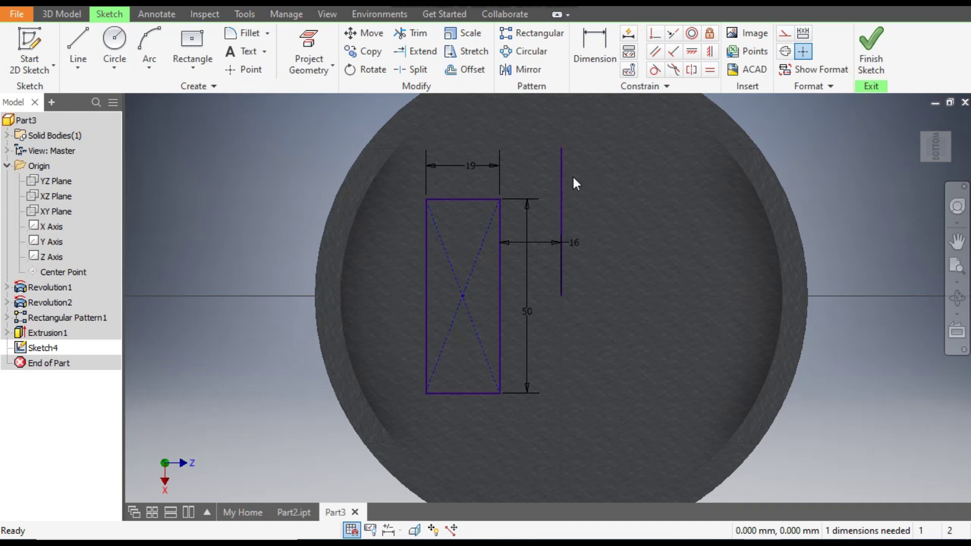
{"action": "left_click", "coordinate": [563, 177]}
{"action": "left_click", "coordinate": [784, 33]}
{"action": "key", "text": "Escape"}
{"action": "middle_click_drag", "start_coordinate": [824, 183], "coordinate": [789, 189]}
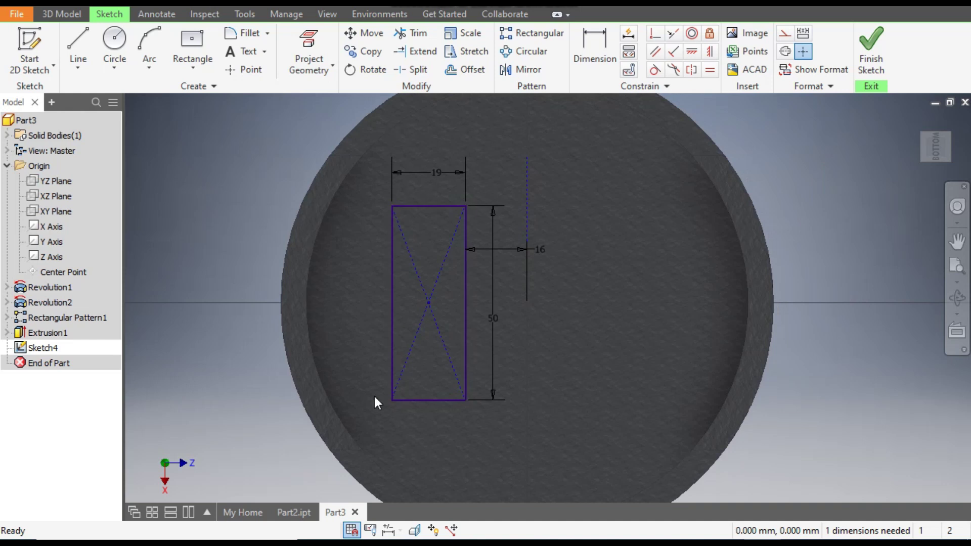
- Mirror the whole rectangle across the vertical construction line and finish the sketch
{"action": "left_click", "coordinate": [518, 70]}
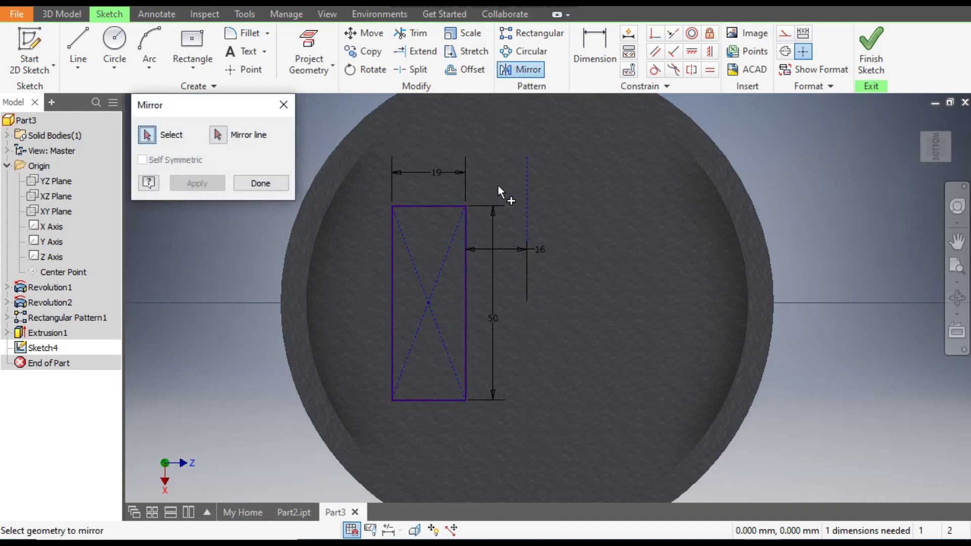
{"action": "left_click_drag", "start_coordinate": [487, 185], "coordinate": [377, 423]}
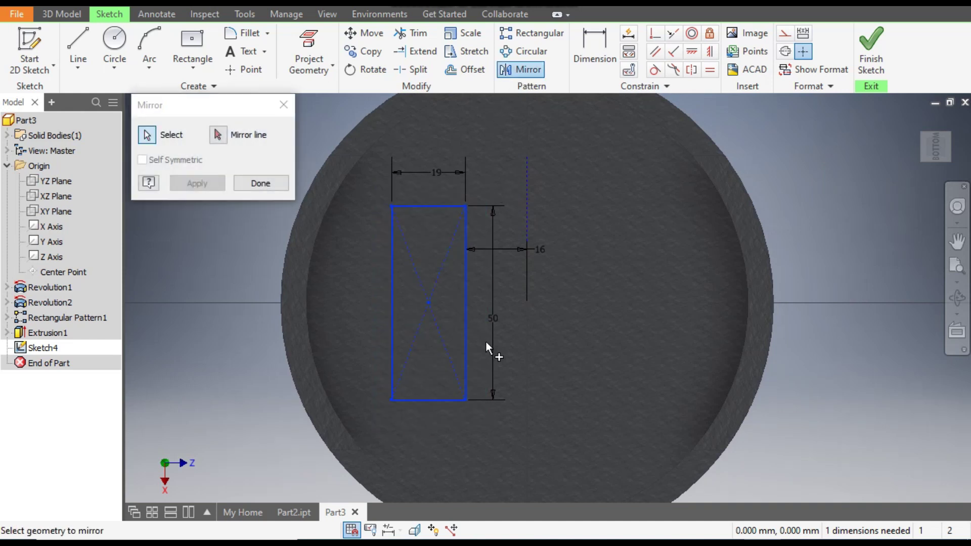
{"action": "left_click", "coordinate": [218, 135]}
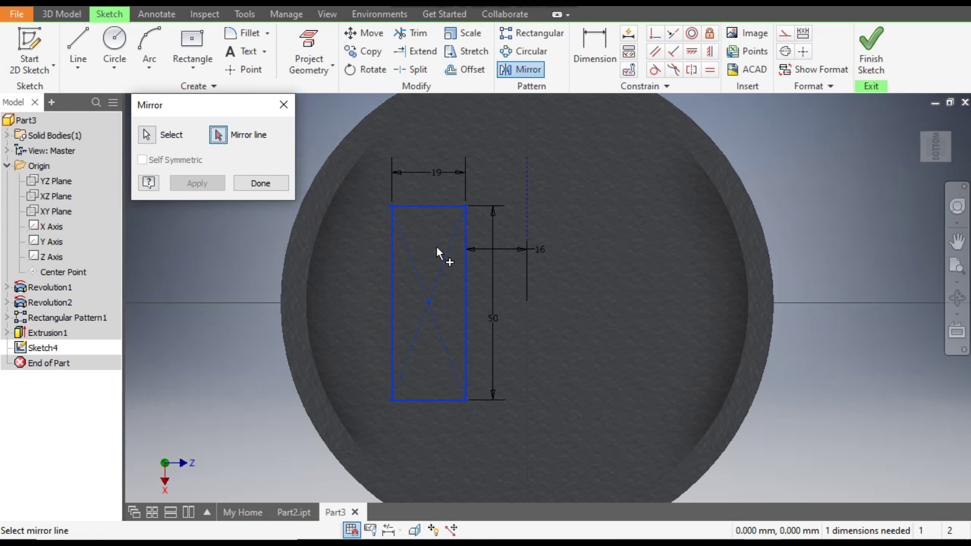
{"action": "left_click", "coordinate": [528, 200]}
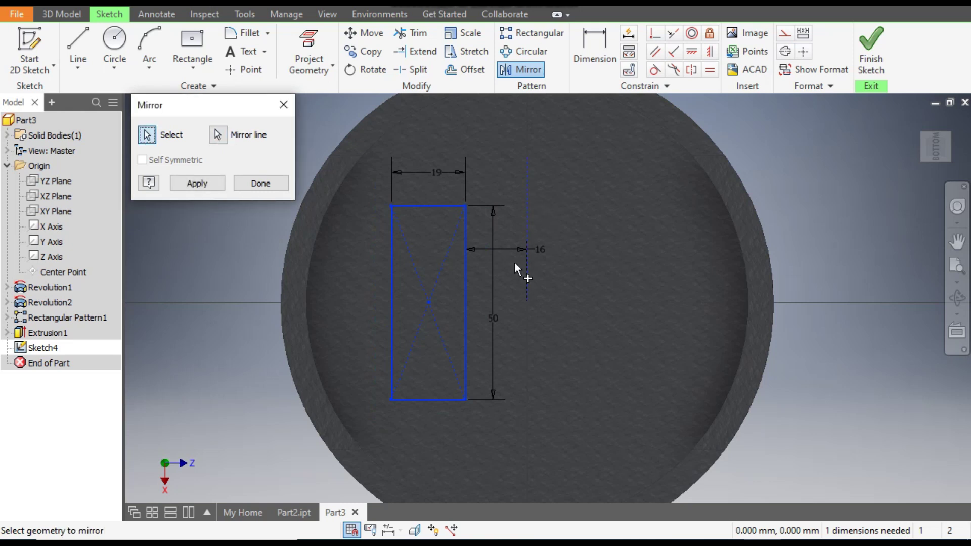
{"action": "left_click", "coordinate": [201, 183]}
{"action": "left_click", "coordinate": [253, 182]}
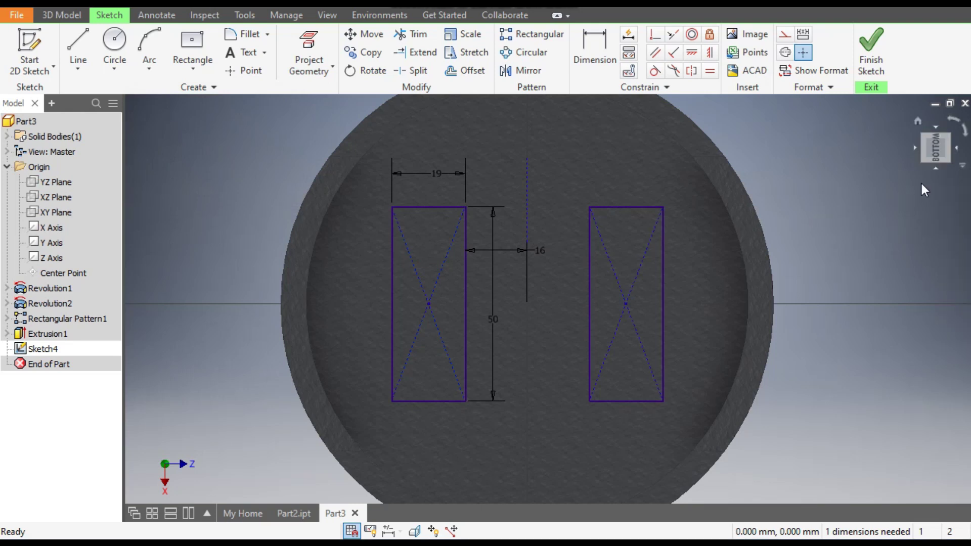
{"action": "left_click", "coordinate": [866, 47]}
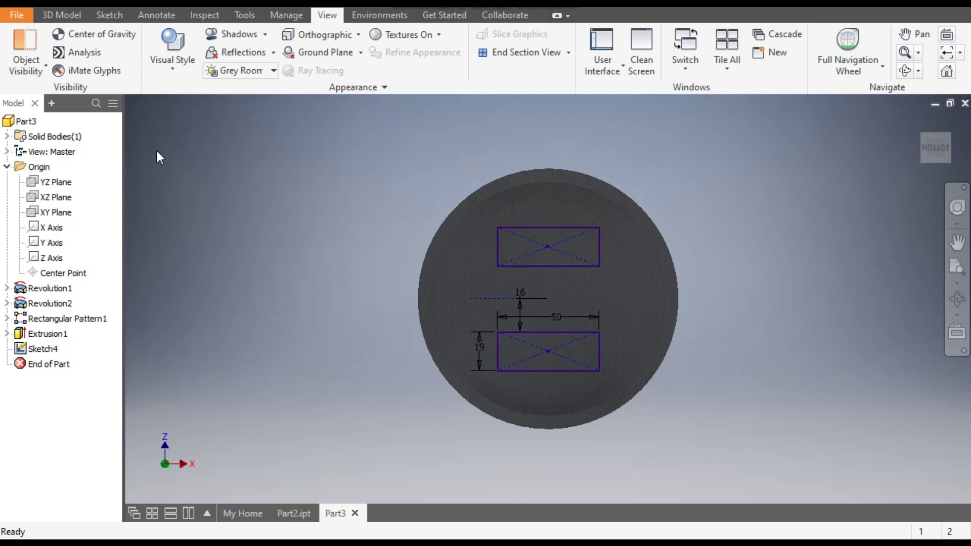
- Extrude both rectangles 62 mm outward from the piston's inner face, joined to the body
{"action": "left_click", "coordinate": [60, 16]}
{"action": "left_click", "coordinate": [77, 39]}
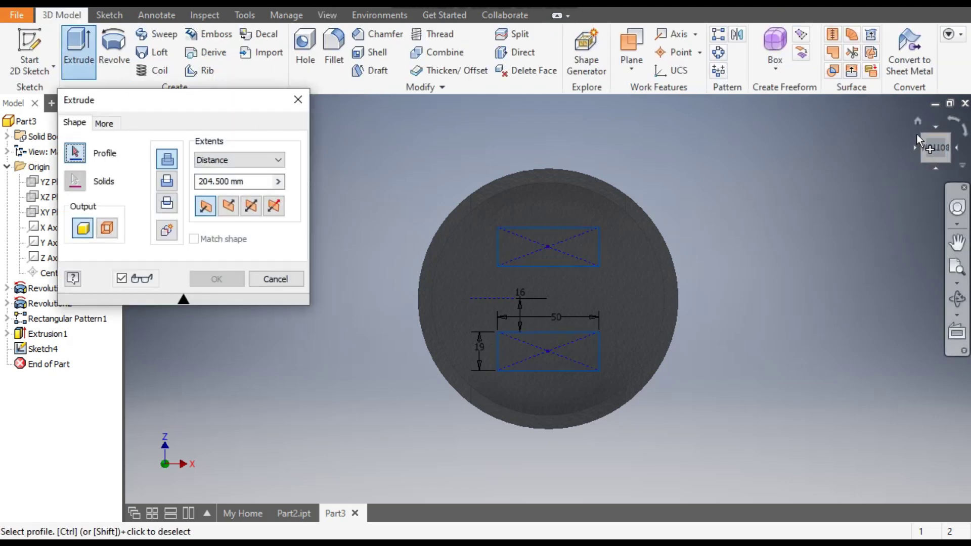
{"action": "left_click", "coordinate": [920, 134]}
{"action": "left_click", "coordinate": [521, 229]}
{"action": "left_click", "coordinate": [554, 322]}
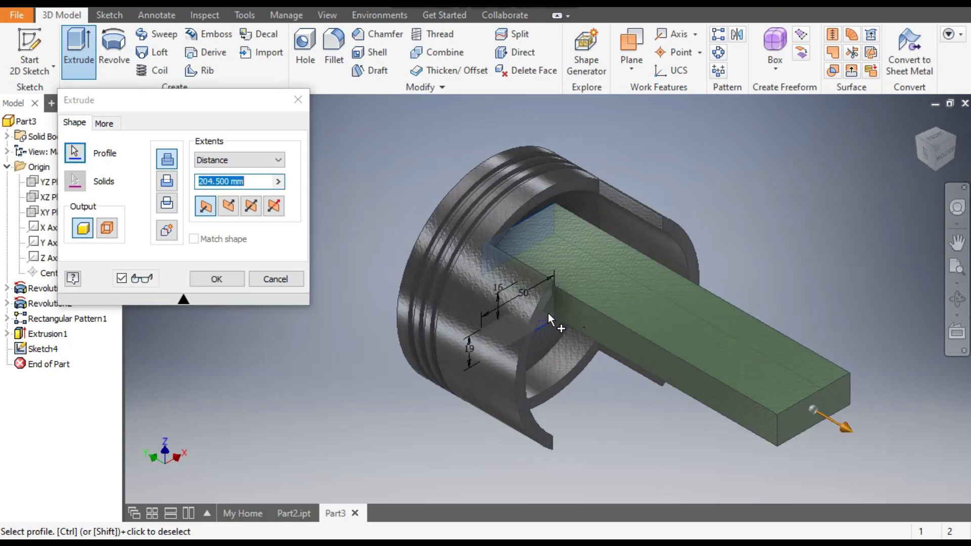
{"action": "scroll", "coordinate": [795, 266], "scroll_direction": "down", "scroll_amount": 2}
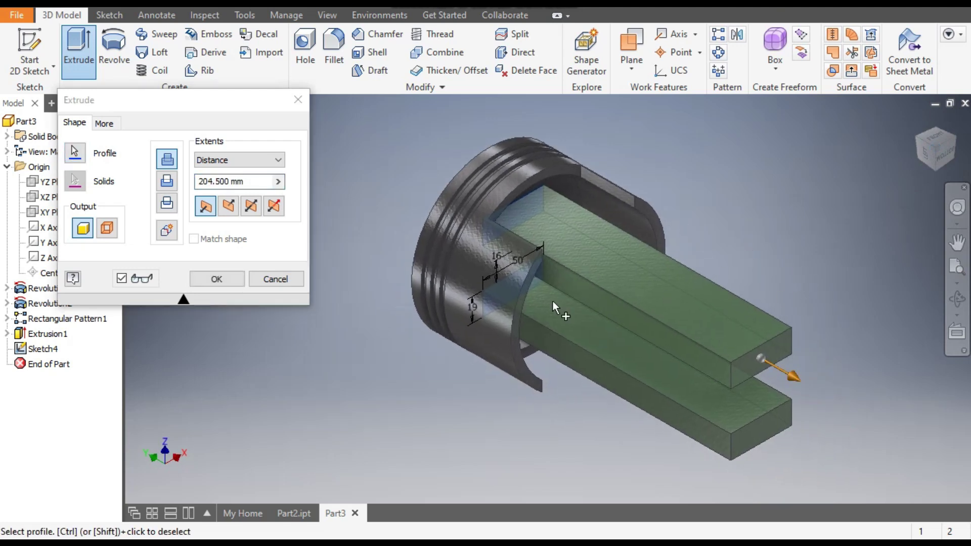
{"action": "left_click", "coordinate": [251, 185]}
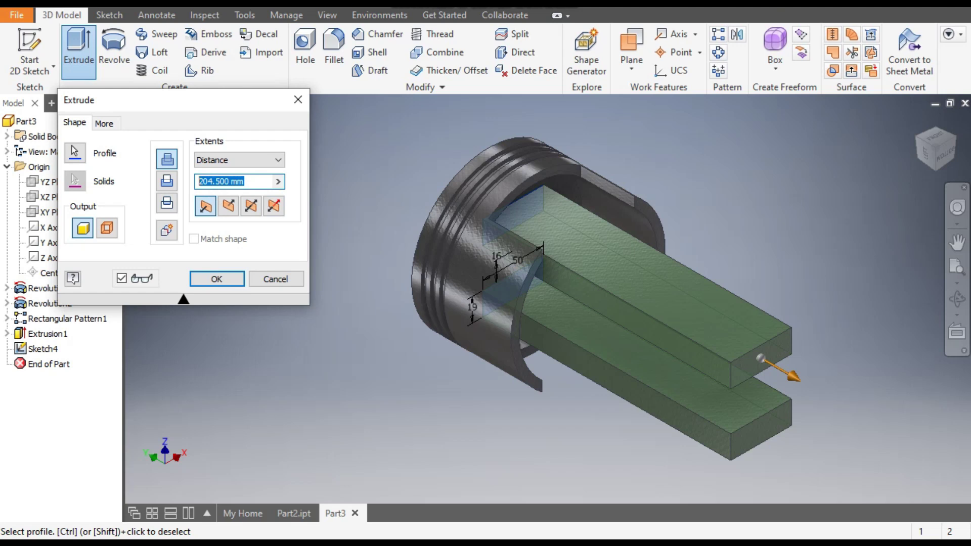
{"action": "type", "text": "62"}
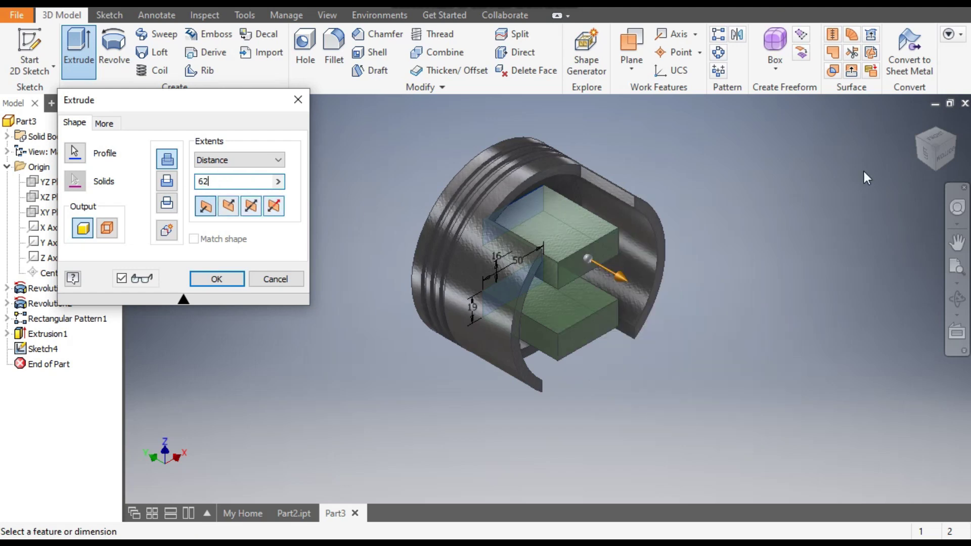
{"action": "left_click", "coordinate": [937, 141]}
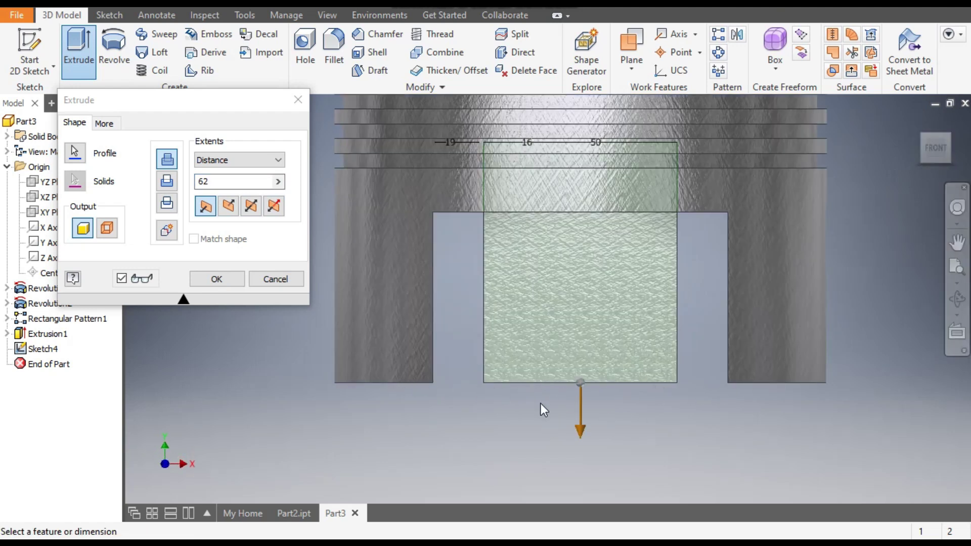
{"action": "scroll", "coordinate": [541, 403], "scroll_direction": "up", "scroll_amount": 3}
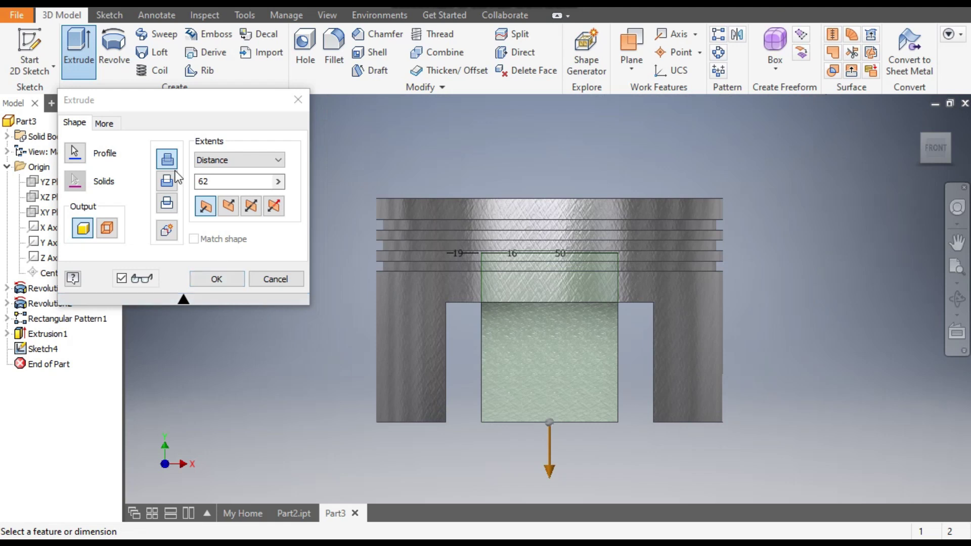
{"action": "left_click", "coordinate": [219, 279]}
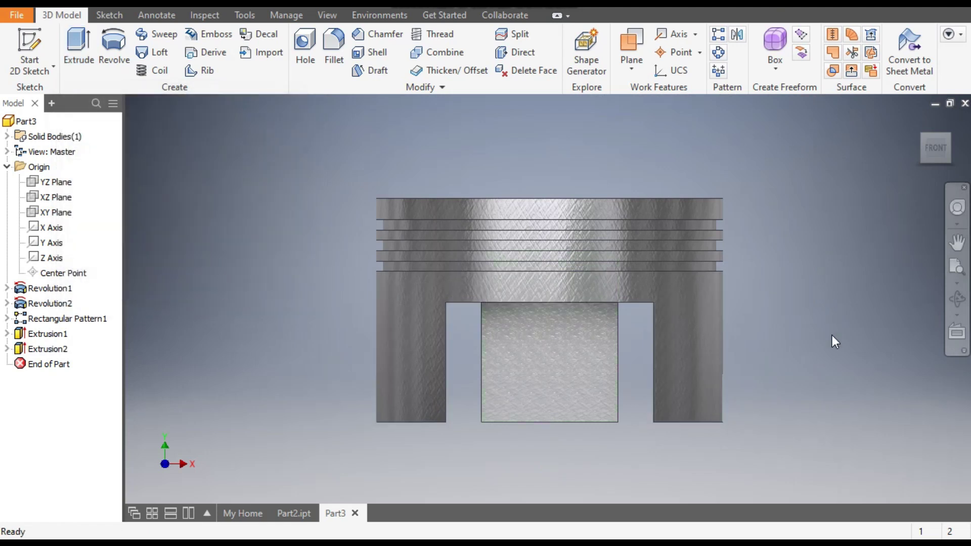
- Start a sketch on the front face of the extruded block and draw a 25.5 mm diameter circle near its middle
{"action": "left_click", "coordinate": [540, 366]}
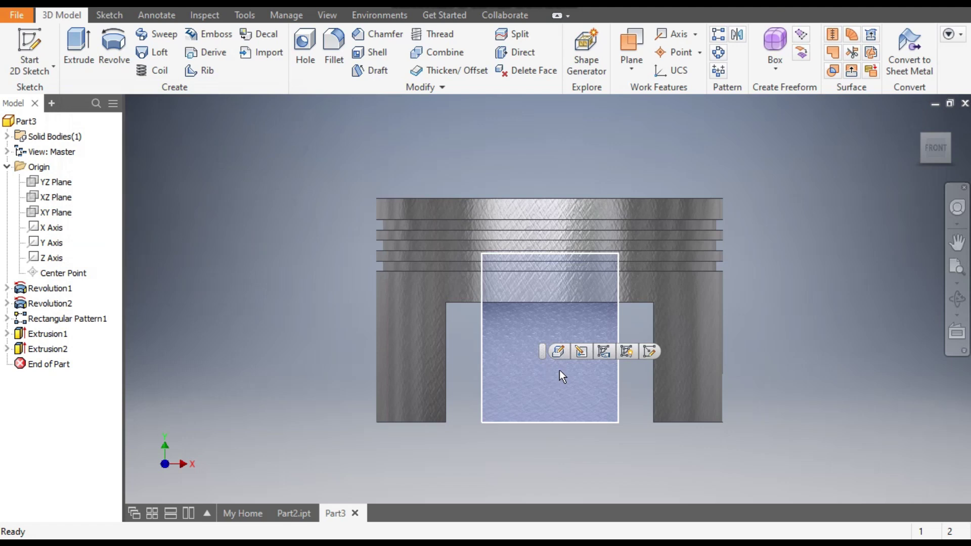
{"action": "left_click", "coordinate": [648, 352]}
{"action": "middle_click_drag", "start_coordinate": [624, 365], "coordinate": [613, 448]}
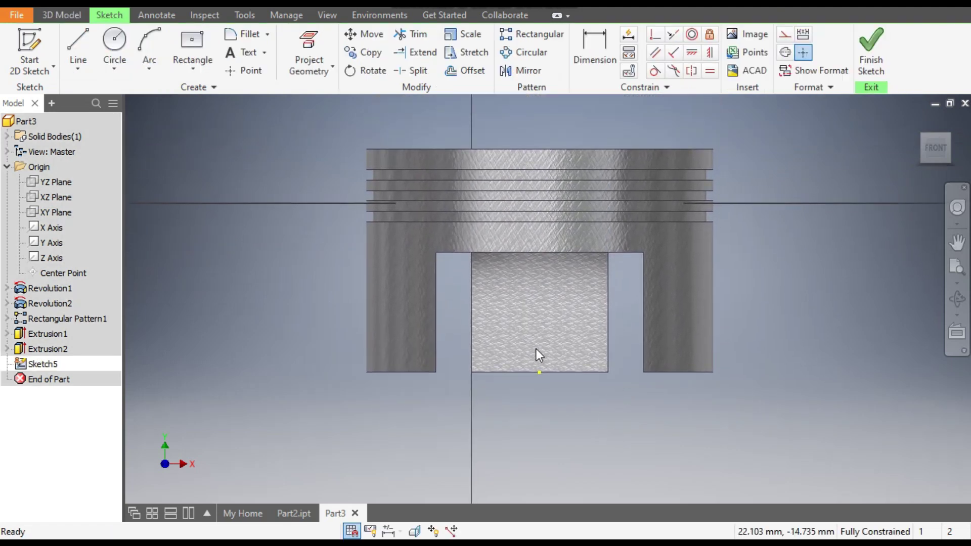
{"action": "left_click", "coordinate": [111, 45]}
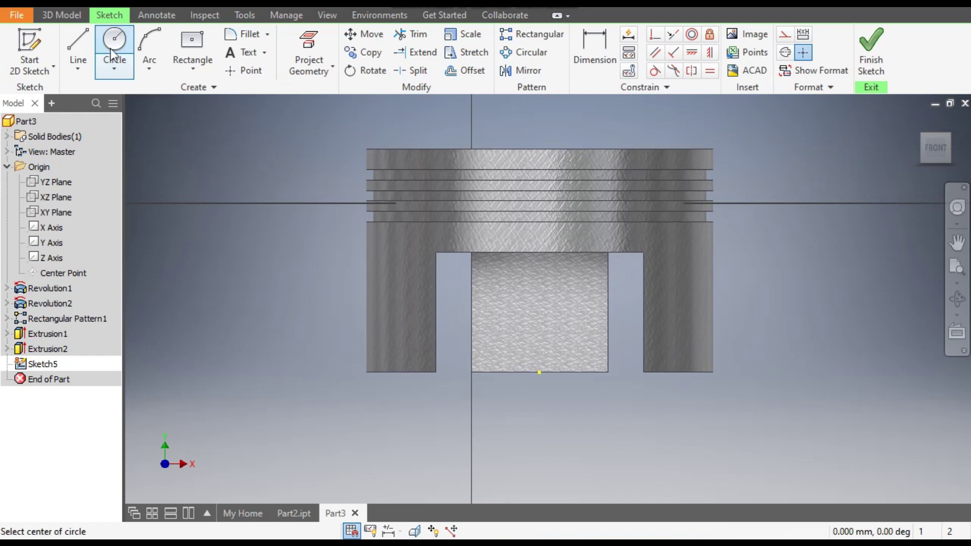
{"action": "left_click", "coordinate": [539, 301]}
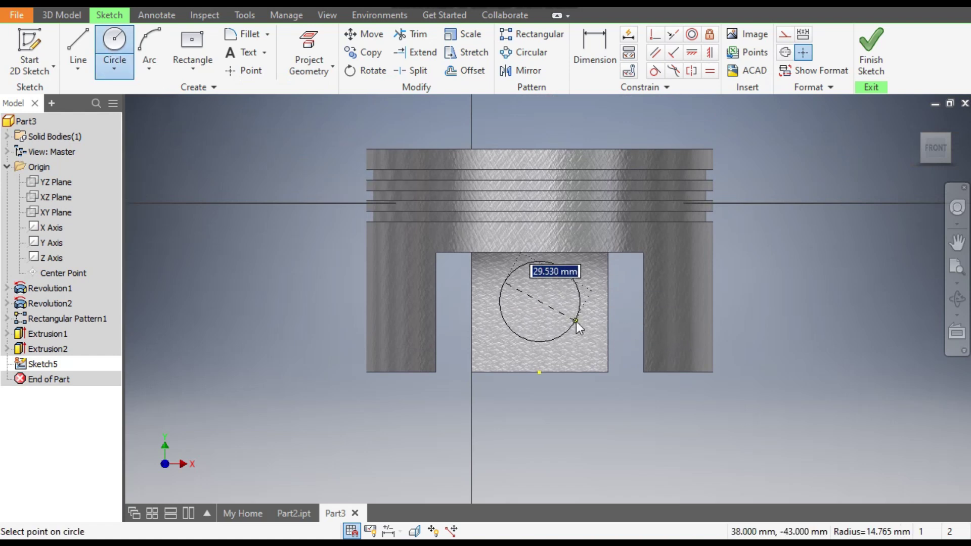
{"action": "type", "text": "25.5"}
{"action": "key", "text": "Return"}
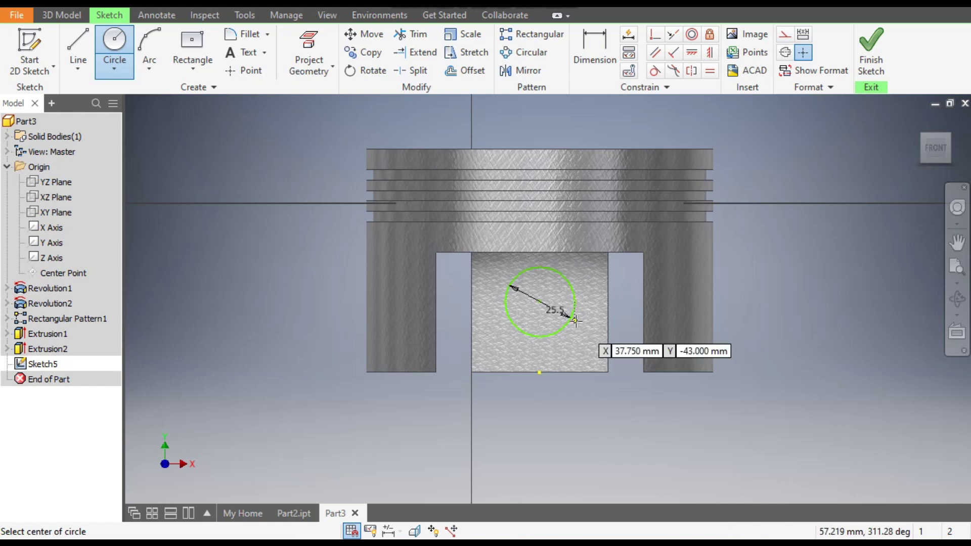
- Dimension the distance from the circle to the block's lower edge as 25.5 mm
{"action": "left_click", "coordinate": [606, 61]}
{"action": "left_click", "coordinate": [569, 374]}
{"action": "left_click", "coordinate": [562, 331]}
{"action": "left_click", "coordinate": [574, 398]}
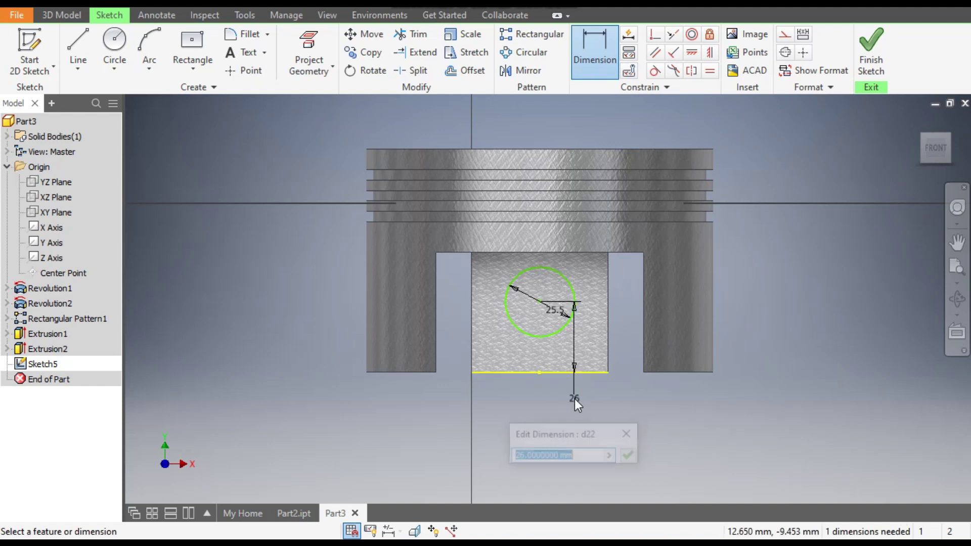
{"action": "type", "text": "25.5"}
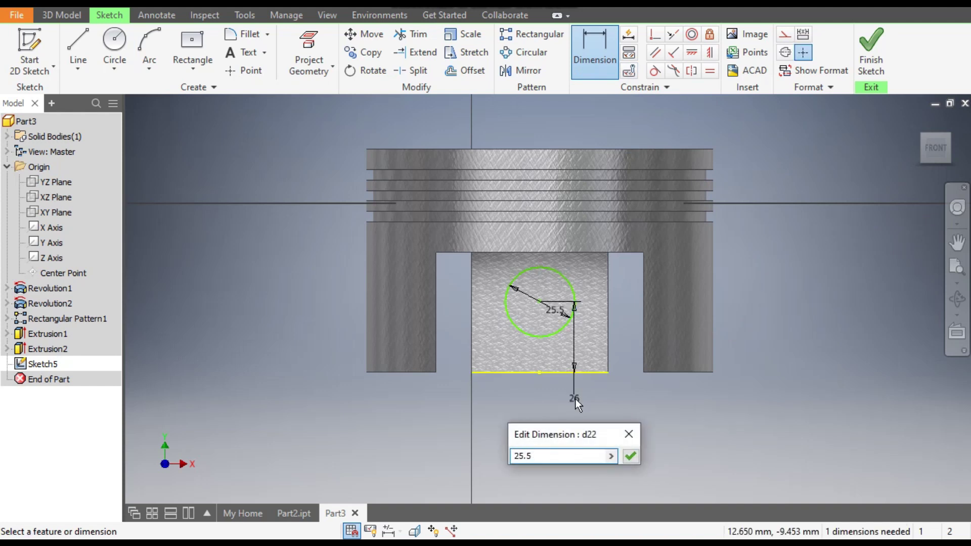
{"action": "key", "text": "Return"}
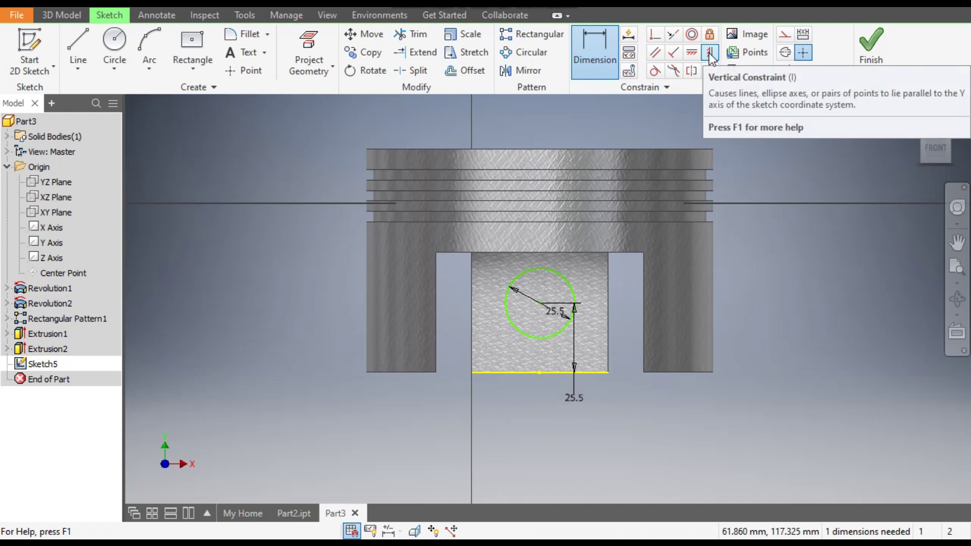
- Align the circle's centre with the midpoint of the block's lower edge using a vertical constraint, and finish the sketch
{"action": "left_click", "coordinate": [710, 54]}
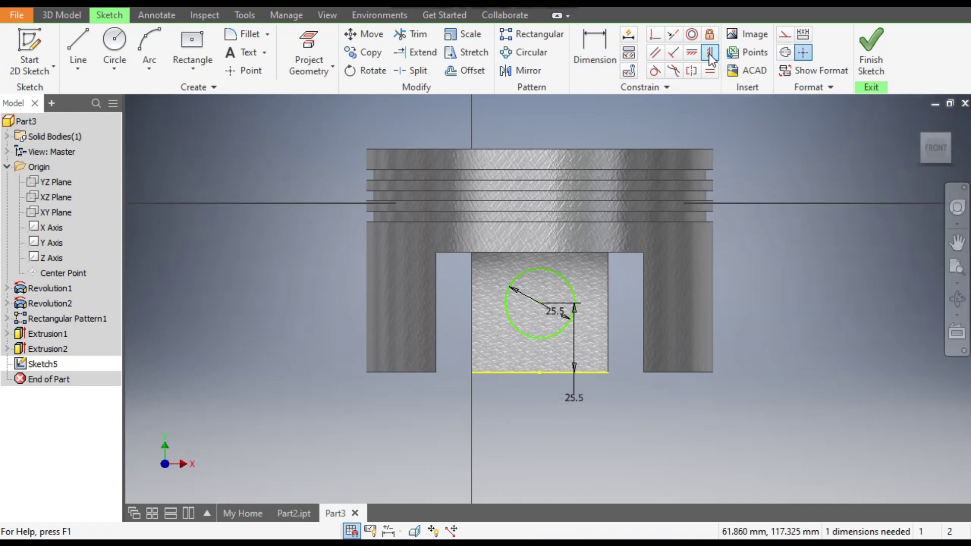
{"action": "left_click", "coordinate": [539, 303]}
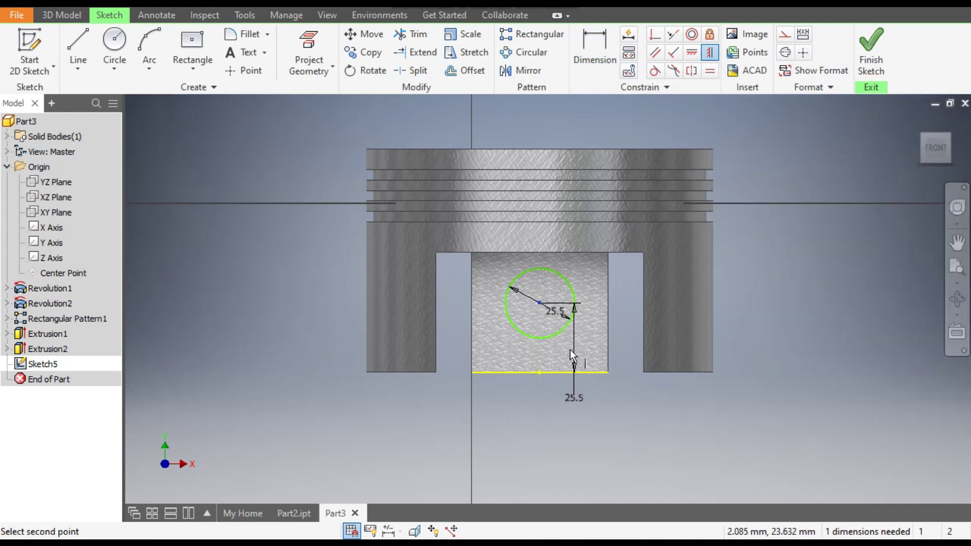
{"action": "left_click", "coordinate": [540, 373]}
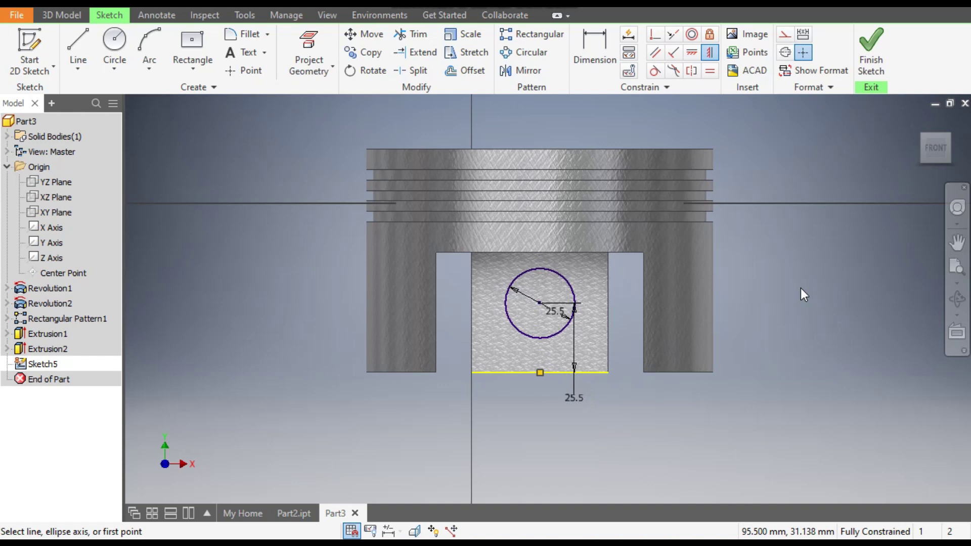
{"action": "key", "text": "Escape"}
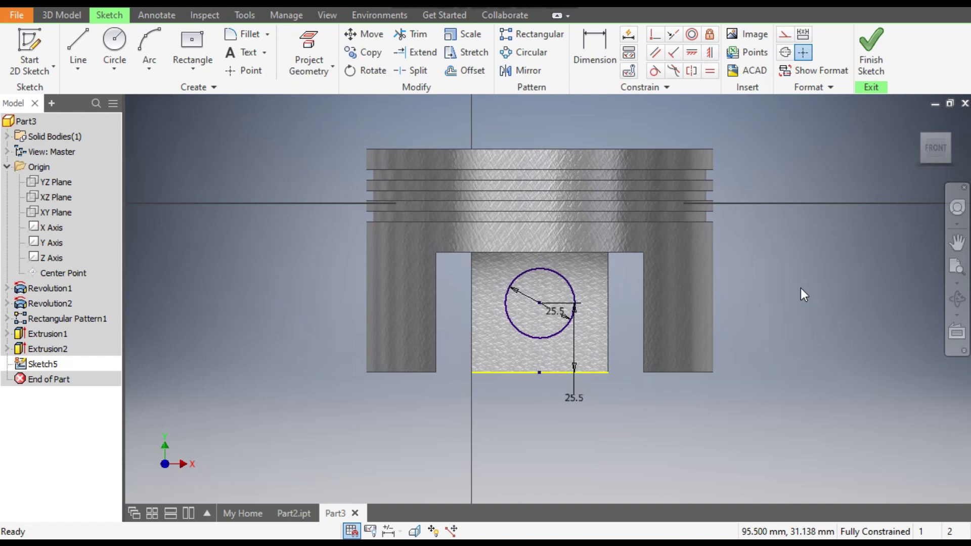
{"action": "left_click", "coordinate": [880, 61]}
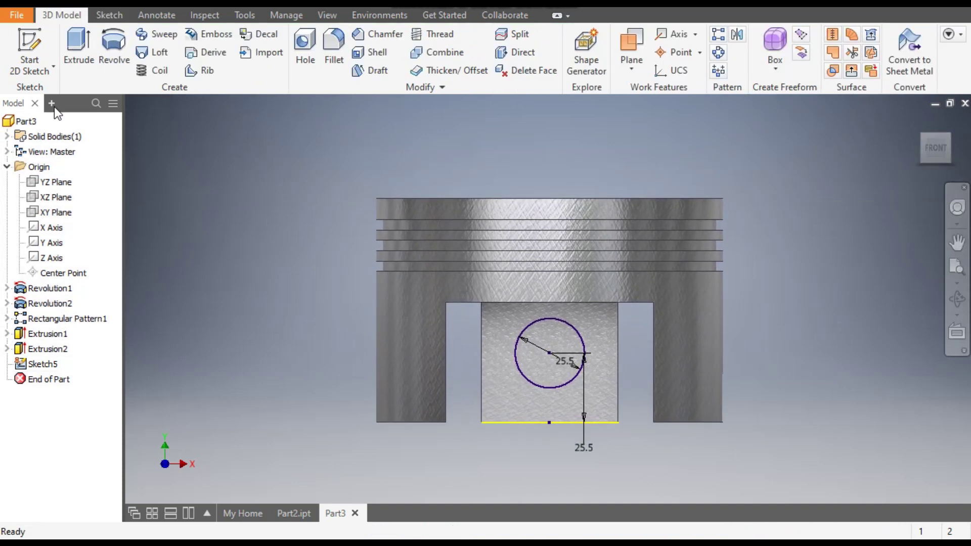
- Extrude the circle as a symmetric 291.5 mm cut to make the pin hole through both pin-boss blocks
{"action": "left_click", "coordinate": [74, 45]}
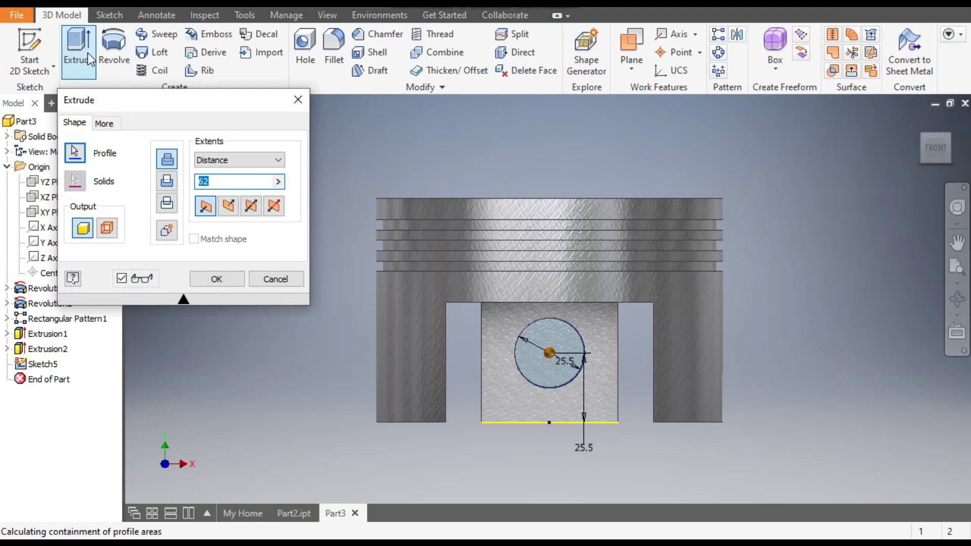
{"action": "left_click", "coordinate": [948, 142]}
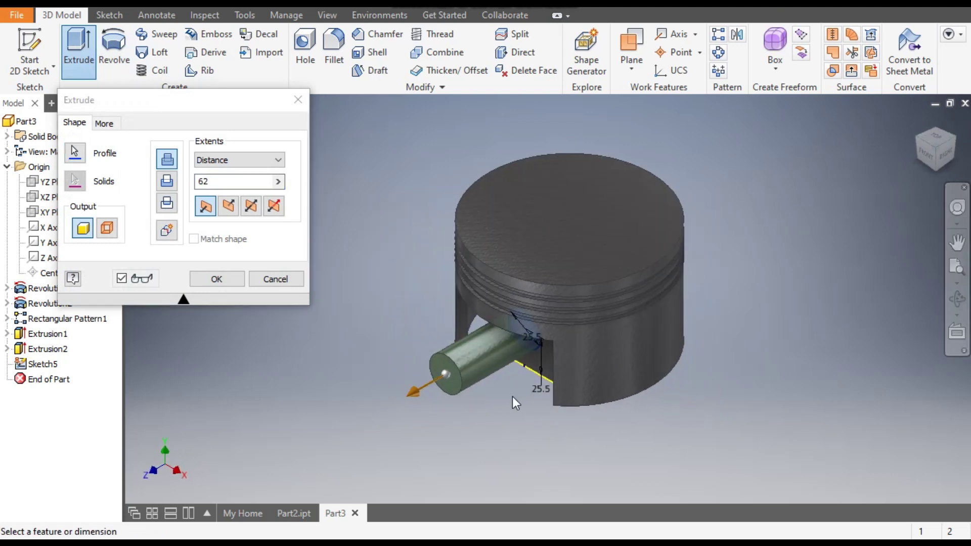
{"action": "left_click", "coordinate": [250, 209]}
{"action": "left_click_drag", "start_coordinate": [453, 372], "coordinate": [293, 424]}
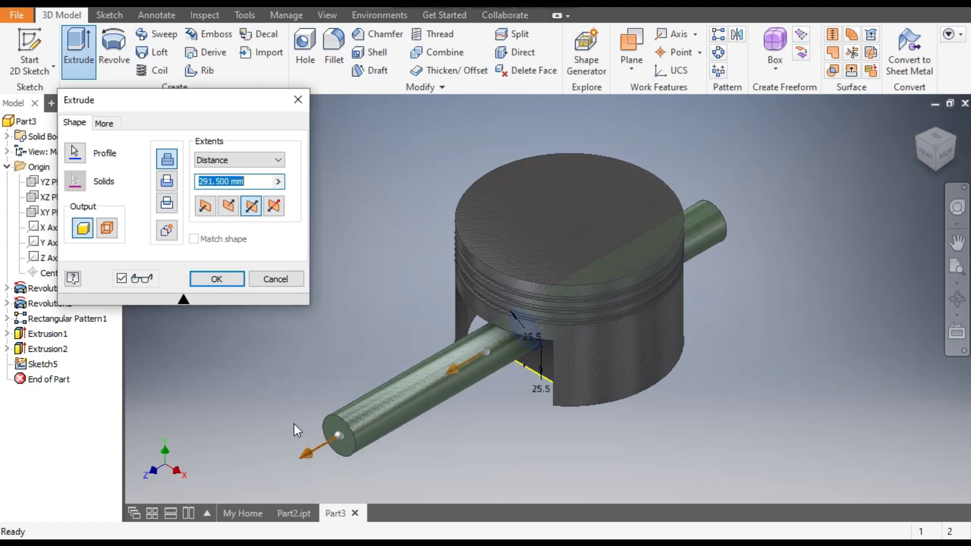
{"action": "left_click", "coordinate": [165, 181]}
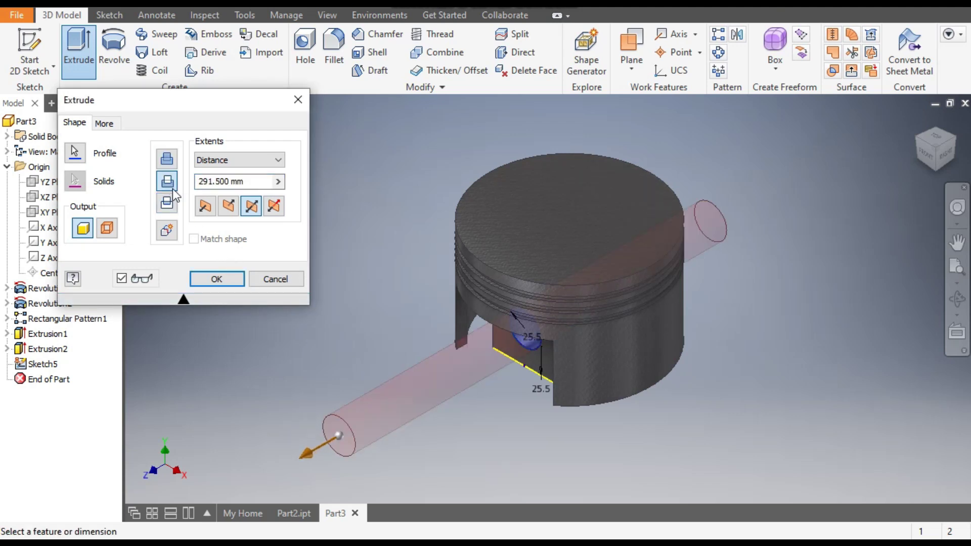
{"action": "left_click", "coordinate": [217, 279]}
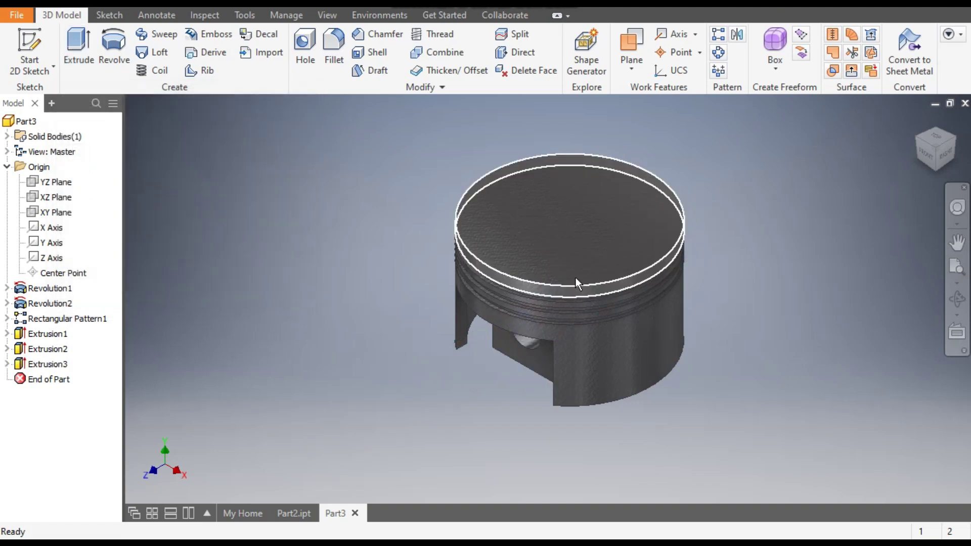
- Examine the pin hole and the pin-boss blocks from the back, front, top and underside of the piston
{"action": "left_click", "coordinate": [955, 141]}
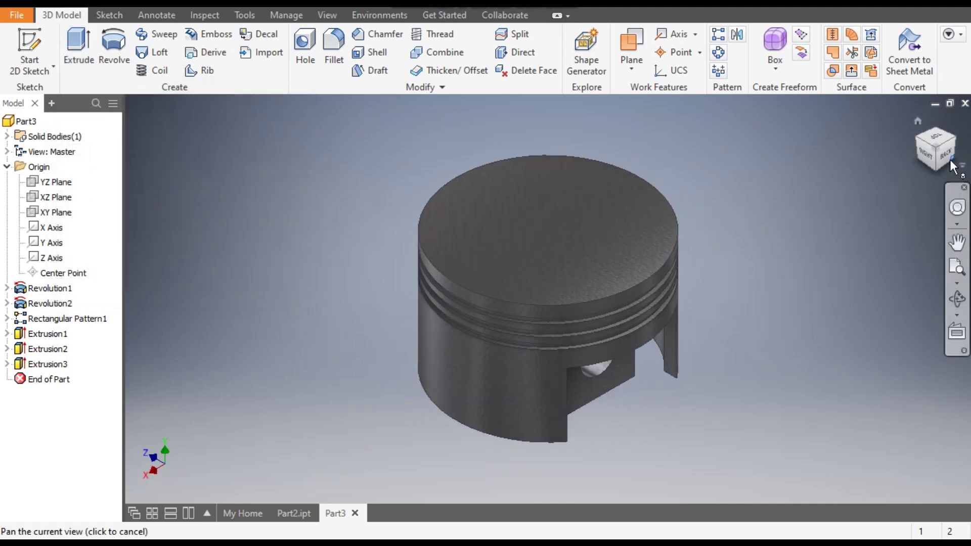
{"action": "left_click", "coordinate": [943, 160]}
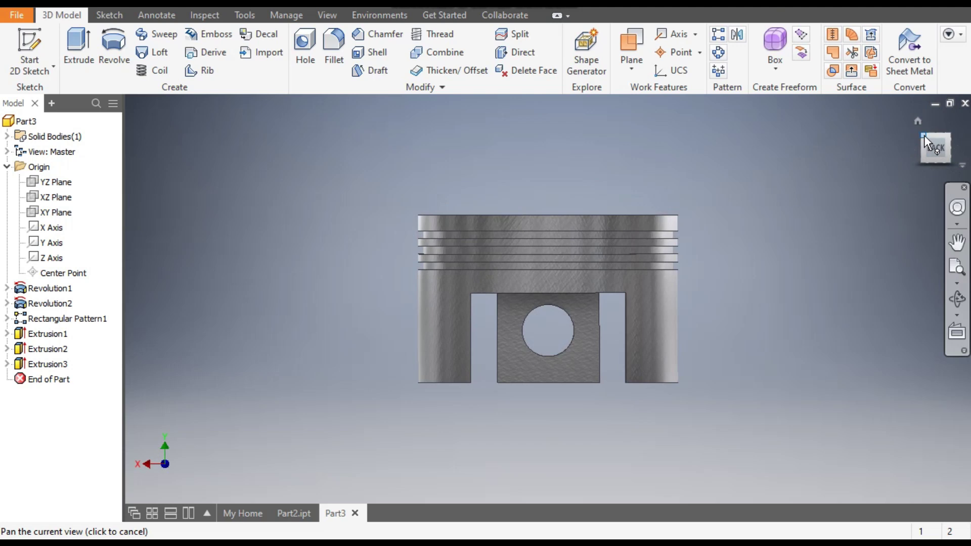
{"action": "left_click", "coordinate": [924, 134]}
{"action": "left_click", "coordinate": [917, 136]}
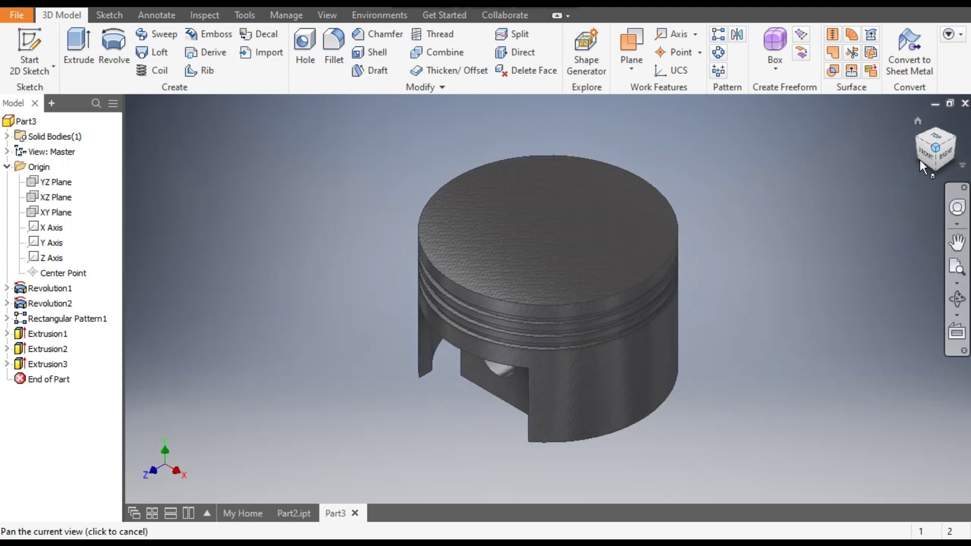
{"action": "left_click", "coordinate": [919, 160]}
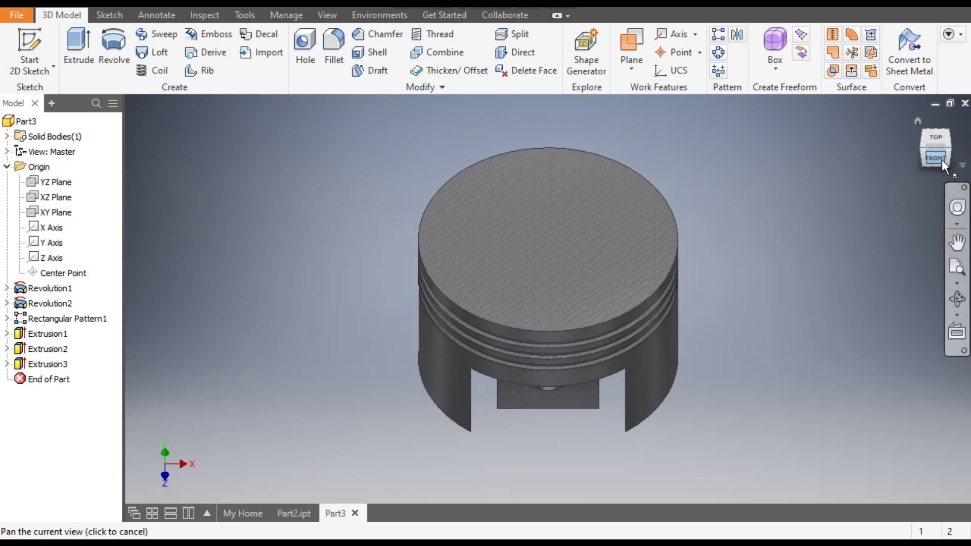
{"action": "left_click", "coordinate": [941, 159]}
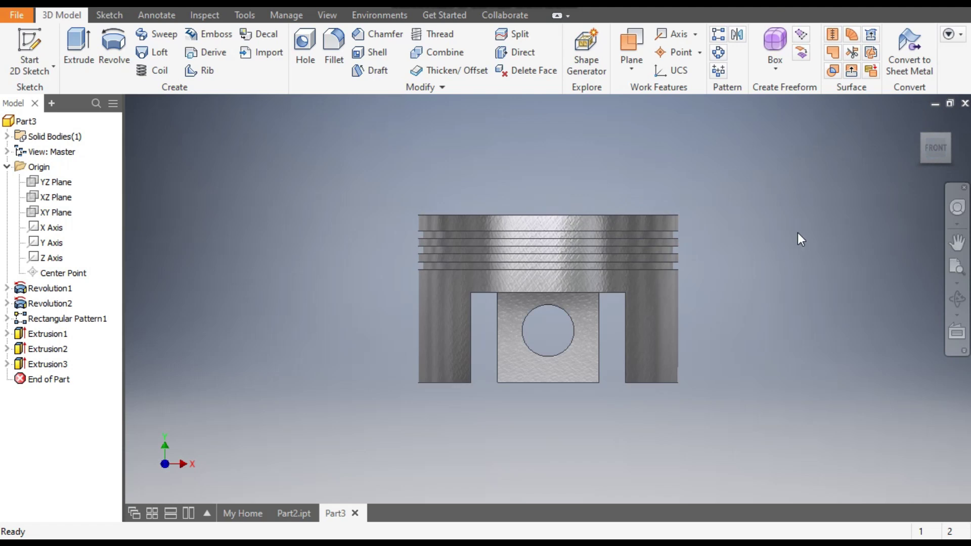
{"action": "left_click", "coordinate": [921, 161]}
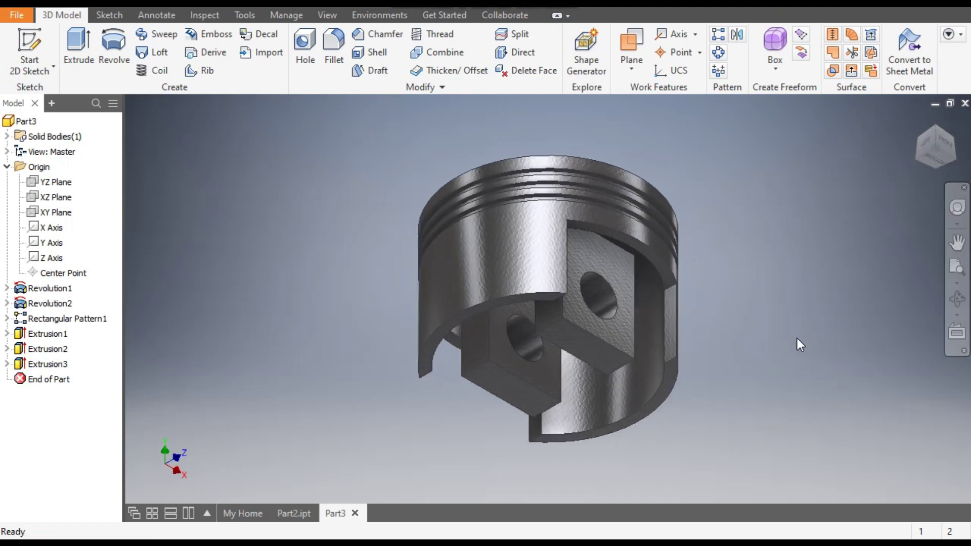
{"action": "key", "text": "Escape"}
- Fillet the four short lower corner edges of the two pin-boss blocks with a 12.5 mm radius
{"action": "scroll", "coordinate": [550, 303], "scroll_direction": "up", "scroll_amount": 3}
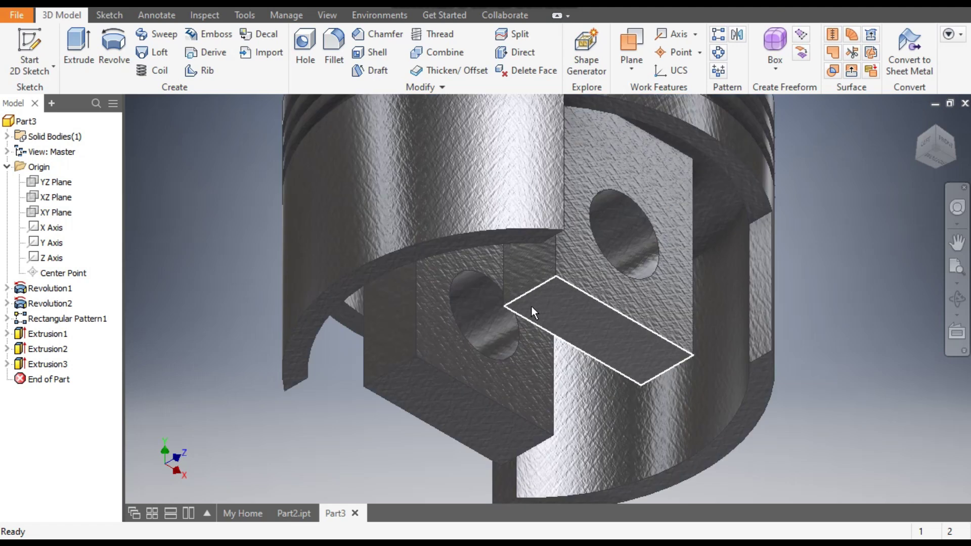
{"action": "left_click", "coordinate": [532, 292]}
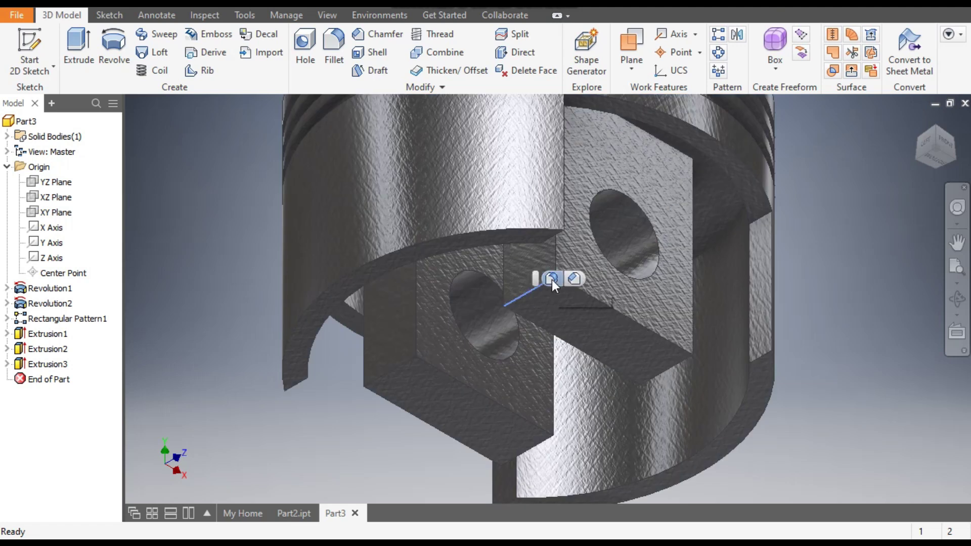
{"action": "left_click", "coordinate": [551, 279]}
{"action": "left_click", "coordinate": [268, 173]}
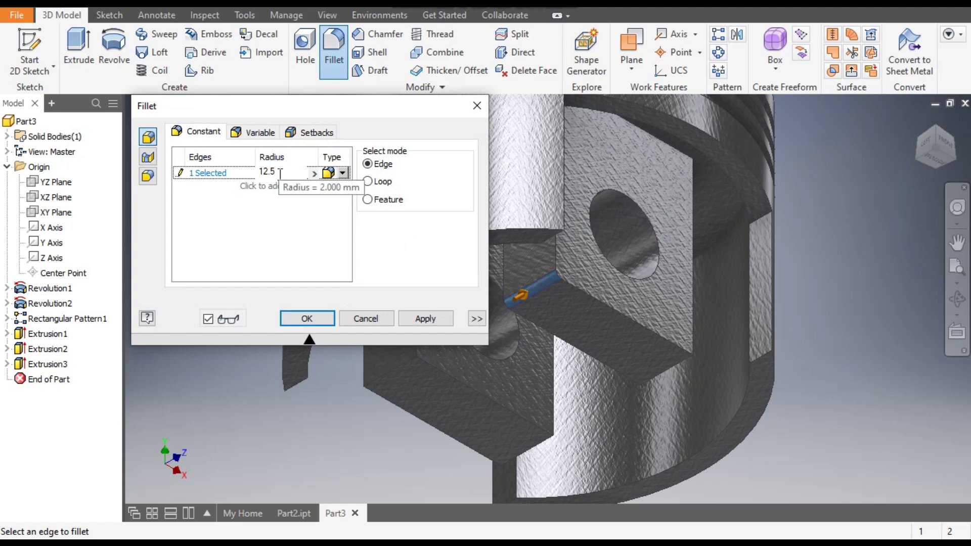
{"action": "left_click", "coordinate": [684, 374]}
{"action": "scroll", "coordinate": [728, 333], "scroll_direction": "down", "scroll_amount": 3}
{"action": "left_click", "coordinate": [556, 377]}
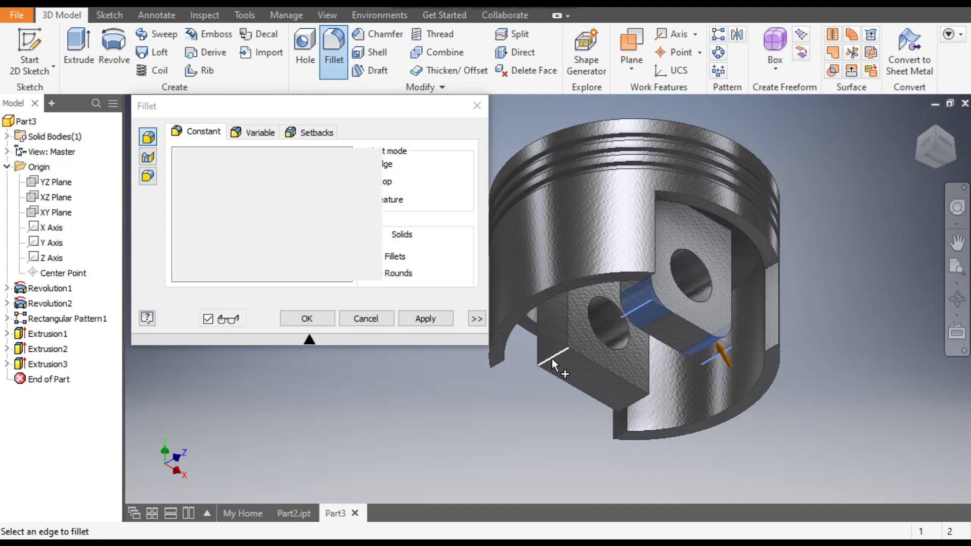
{"action": "scroll", "coordinate": [584, 374], "scroll_direction": "up", "scroll_amount": 3}
{"action": "left_click", "coordinate": [690, 427]}
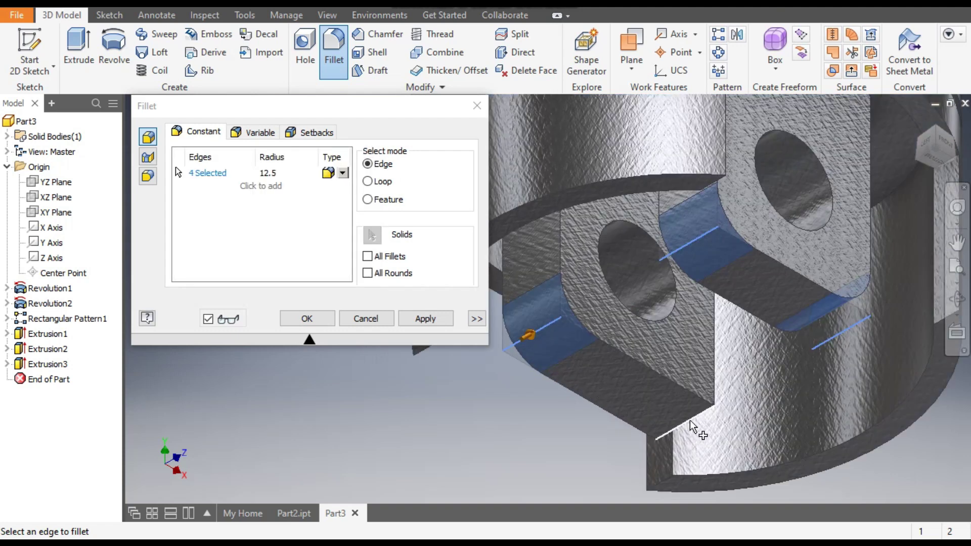
{"action": "scroll", "coordinate": [622, 409], "scroll_direction": "down", "scroll_amount": 3}
{"action": "left_click", "coordinate": [424, 319]}
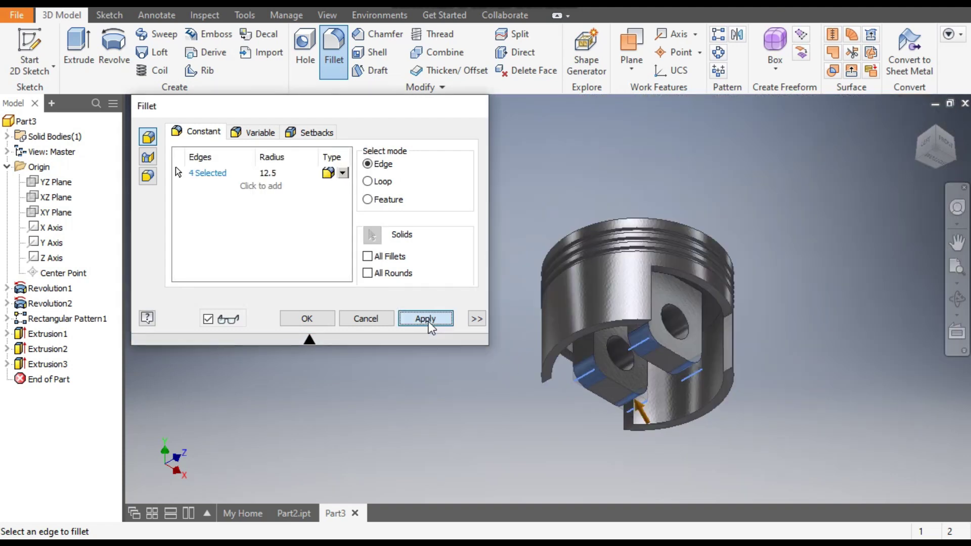
- Start a 10 mm radius fillet on the first lower corner edge of the skirt beside the rectangular cut
{"action": "scroll", "coordinate": [652, 379], "scroll_direction": "up", "scroll_amount": 3}
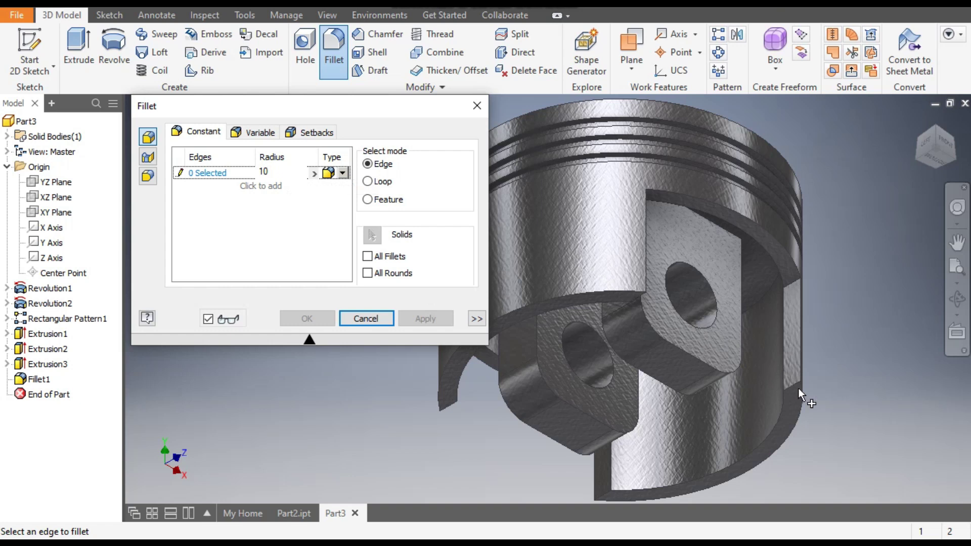
{"action": "left_click", "coordinate": [938, 164]}
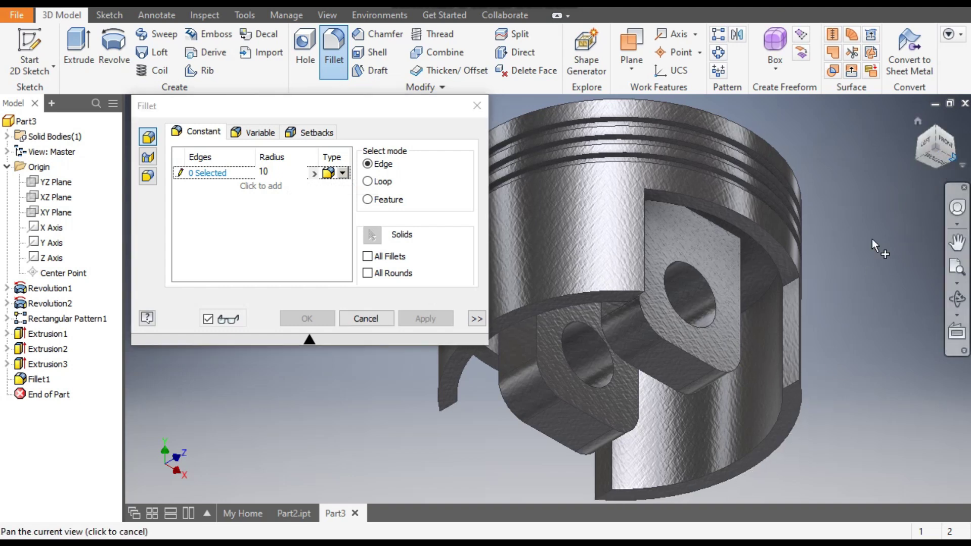
{"action": "scroll", "coordinate": [522, 290], "scroll_direction": "up", "scroll_amount": 5}
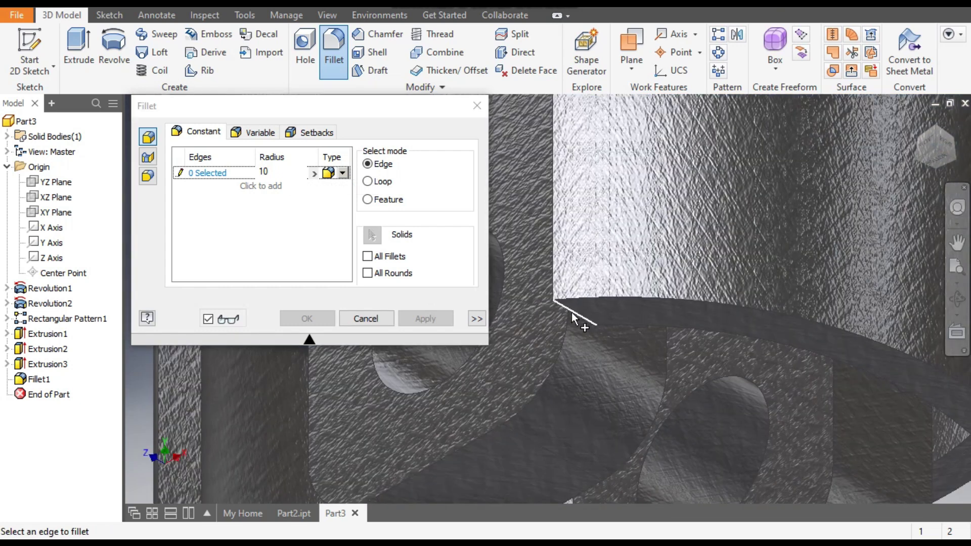
{"action": "middle_click_drag", "start_coordinate": [614, 364], "coordinate": [541, 373], "text": "shift"}
{"action": "scroll", "coordinate": [541, 373], "scroll_direction": "down", "scroll_amount": 5}
{"action": "middle_click_drag", "start_coordinate": [648, 360], "coordinate": [683, 406], "text": "shift"}
{"action": "scroll", "coordinate": [683, 407], "scroll_direction": "up", "scroll_amount": 5}
{"action": "left_click", "coordinate": [732, 410]}
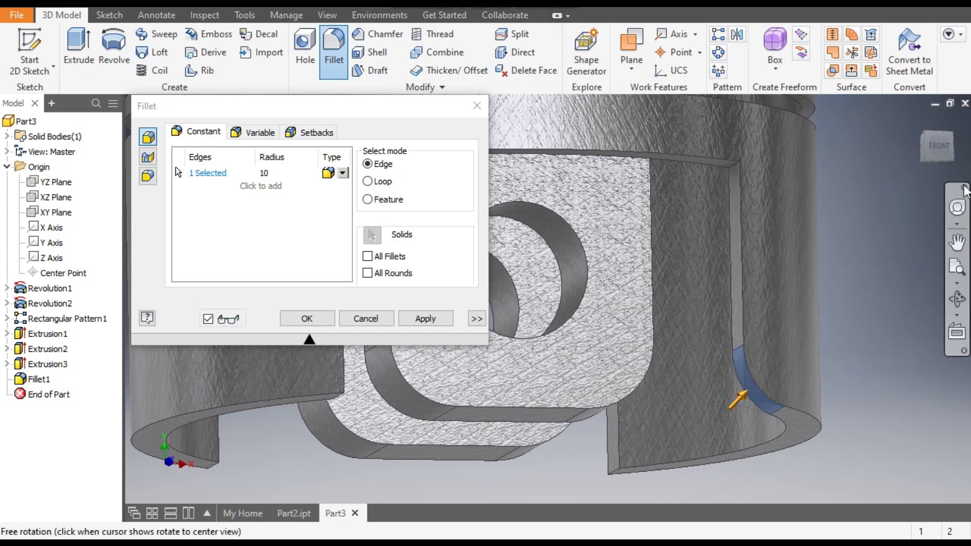
- Add the remaining lower skirt corner edges to the 10 mm fillet and apply it
{"action": "left_click", "coordinate": [952, 159]}
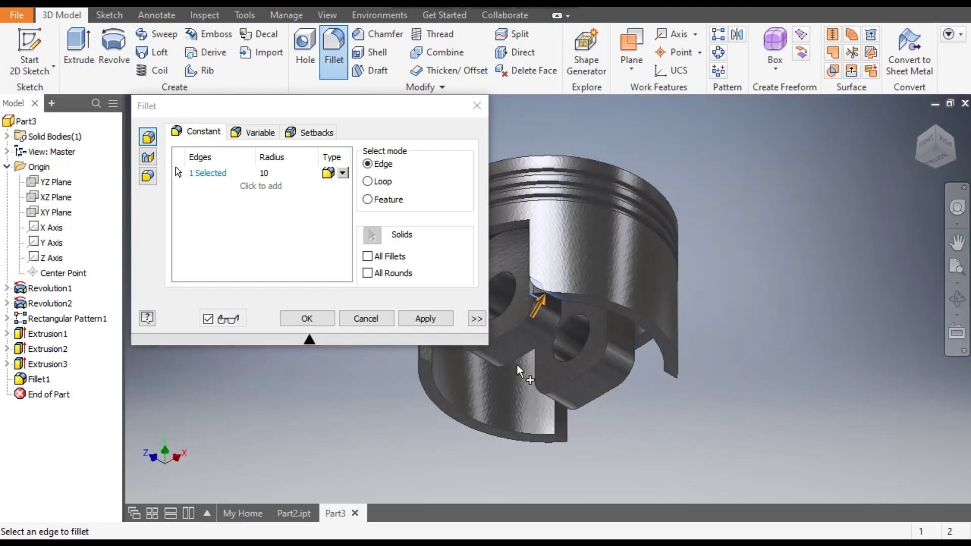
{"action": "scroll", "coordinate": [558, 405], "scroll_direction": "up", "scroll_amount": 3}
{"action": "left_click", "coordinate": [522, 333]}
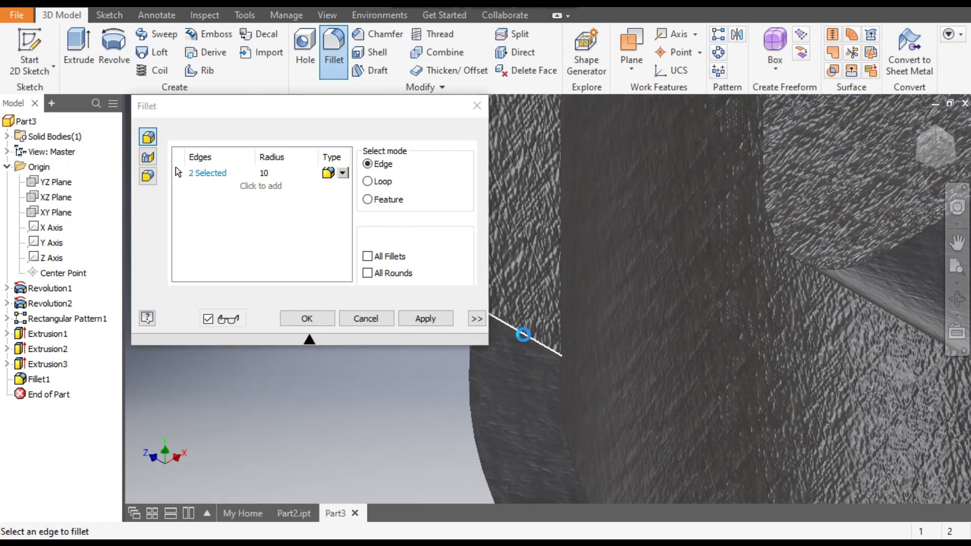
{"action": "scroll", "coordinate": [524, 329], "scroll_direction": "down", "scroll_amount": 2}
{"action": "scroll", "coordinate": [523, 328], "scroll_direction": "down", "scroll_amount": 1}
{"action": "scroll", "coordinate": [631, 390], "scroll_direction": "up", "scroll_amount": 5}
{"action": "left_click", "coordinate": [672, 447]}
{"action": "scroll", "coordinate": [589, 407], "scroll_direction": "down", "scroll_amount": 3}
{"action": "left_click", "coordinate": [808, 311]}
{"action": "scroll", "coordinate": [749, 363], "scroll_direction": "down", "scroll_amount": 3}
{"action": "left_click", "coordinate": [431, 319]}
- Set the fillet radius to 5 mm and select the outline edges on both faces of each pin-boss block
{"action": "middle_click_drag", "start_coordinate": [704, 374], "coordinate": [721, 380]}
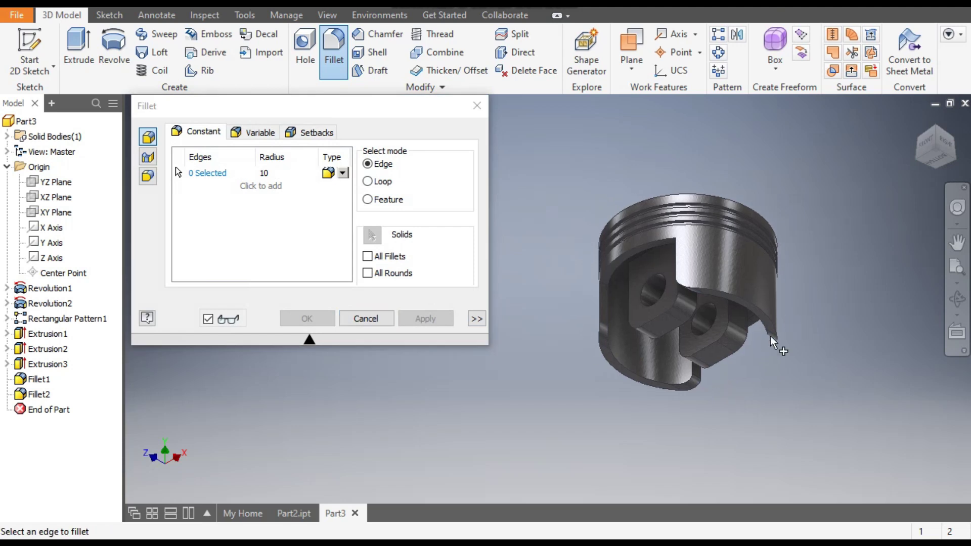
{"action": "left_click", "coordinate": [269, 175]}
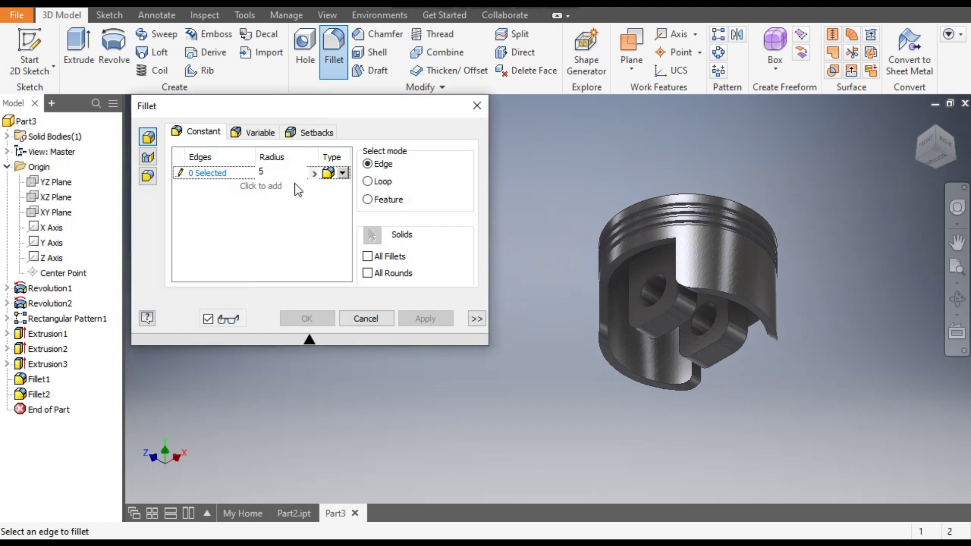
{"action": "type", "text": "5"}
{"action": "left_click", "coordinate": [211, 174]}
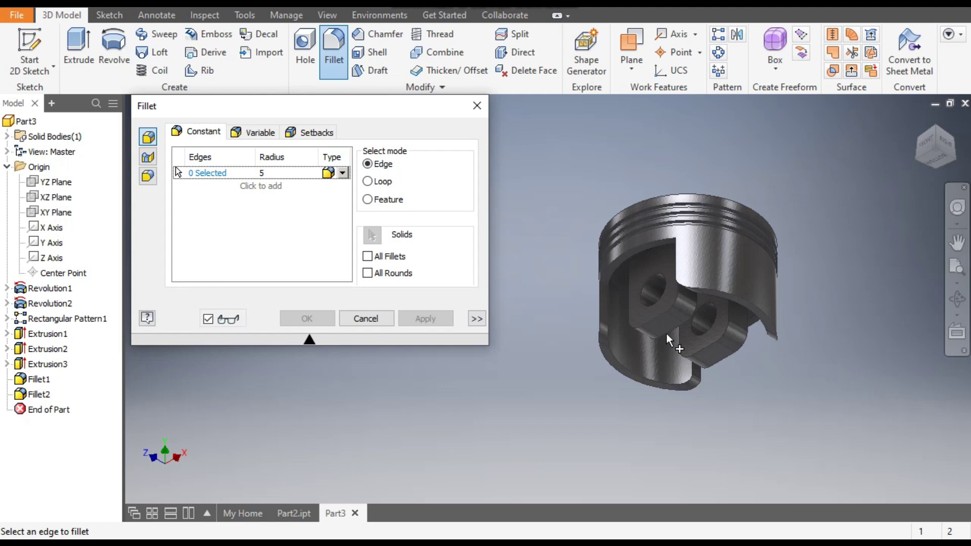
{"action": "scroll", "coordinate": [666, 334], "scroll_direction": "up", "scroll_amount": 3}
{"action": "left_click", "coordinate": [651, 302]}
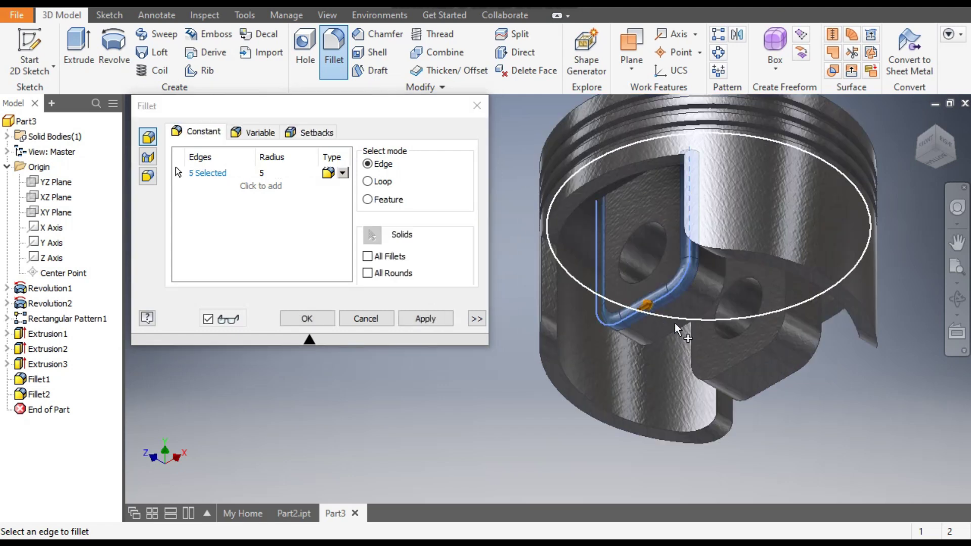
{"action": "left_click", "coordinate": [691, 324]}
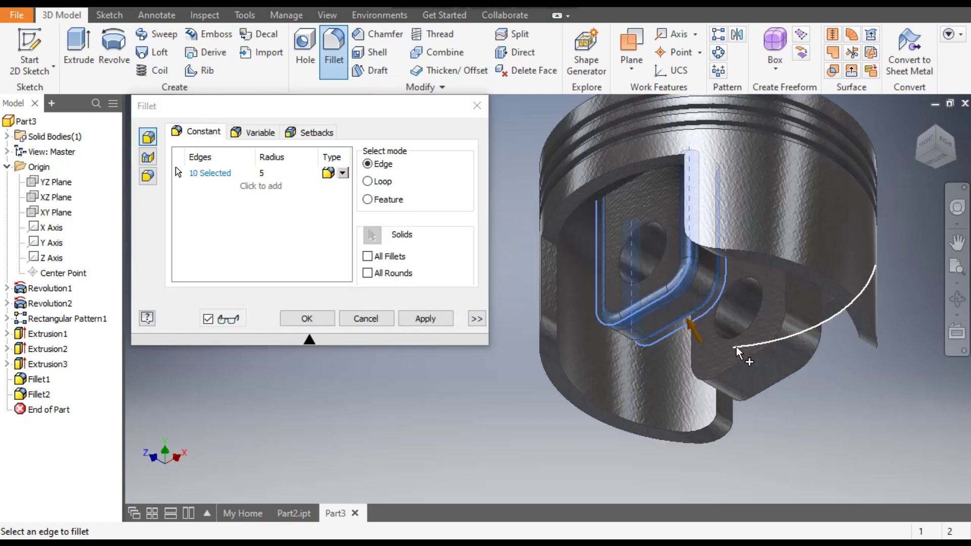
{"action": "middle_click_drag", "start_coordinate": [787, 403], "coordinate": [793, 377], "text": "shift"}
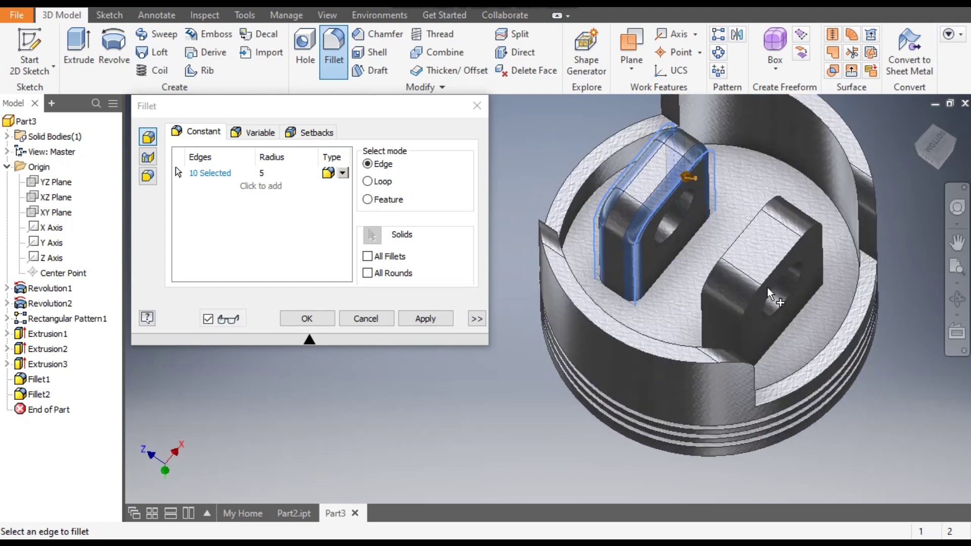
{"action": "left_click", "coordinate": [735, 249]}
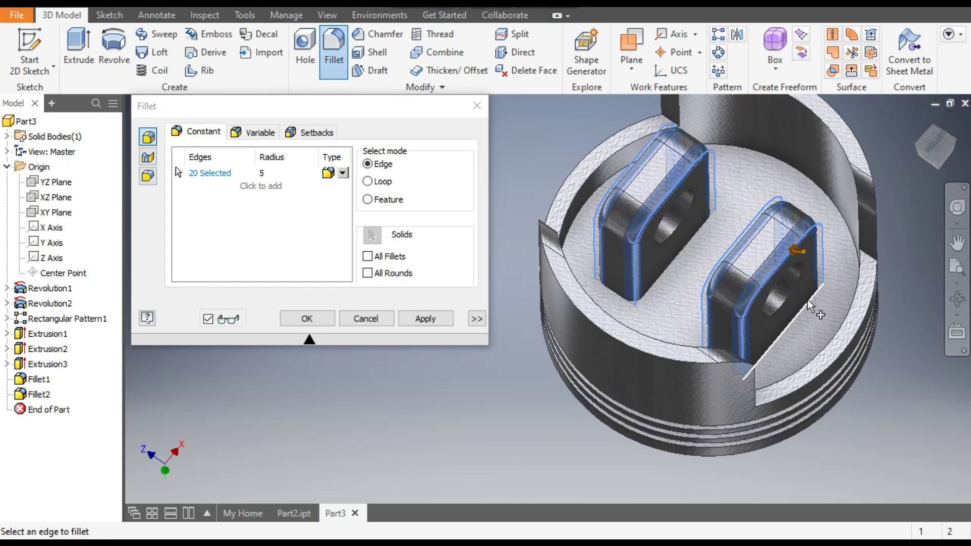
- Add base edges where the two pin-boss blocks meet the piston's inner floor to the 5 mm fillet
{"action": "left_click", "coordinate": [825, 305]}
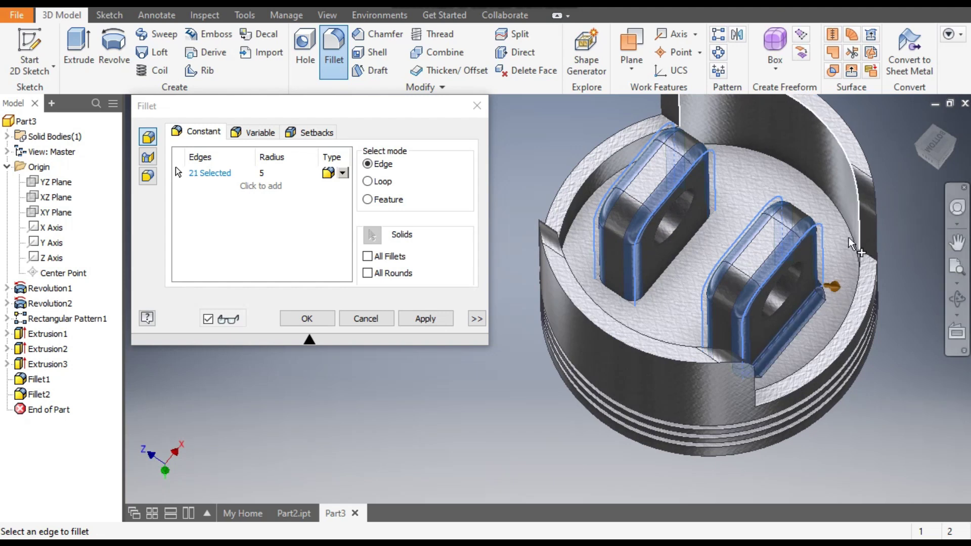
{"action": "left_click", "coordinate": [687, 262]}
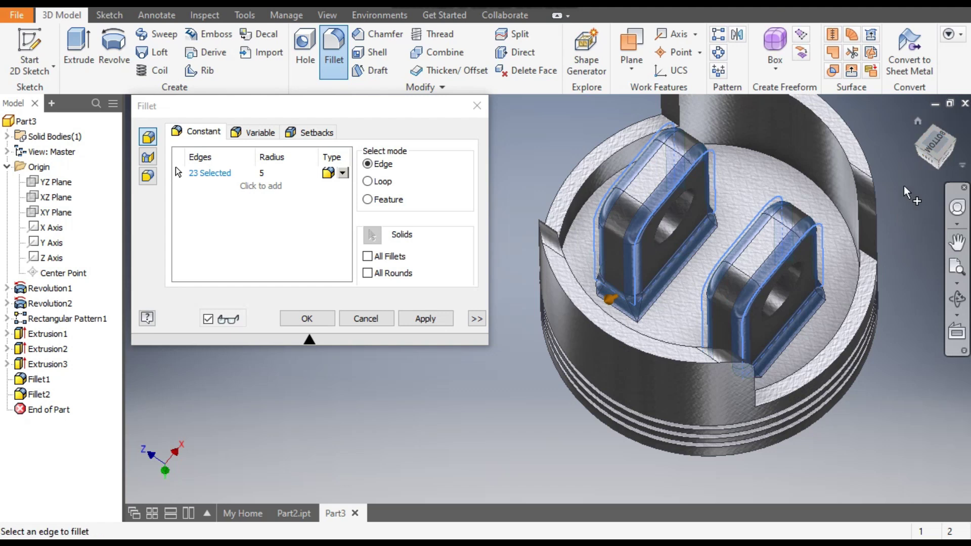
{"action": "middle_click_drag", "start_coordinate": [899, 257], "coordinate": [890, 269], "text": "shift"}
{"action": "left_click", "coordinate": [715, 359]}
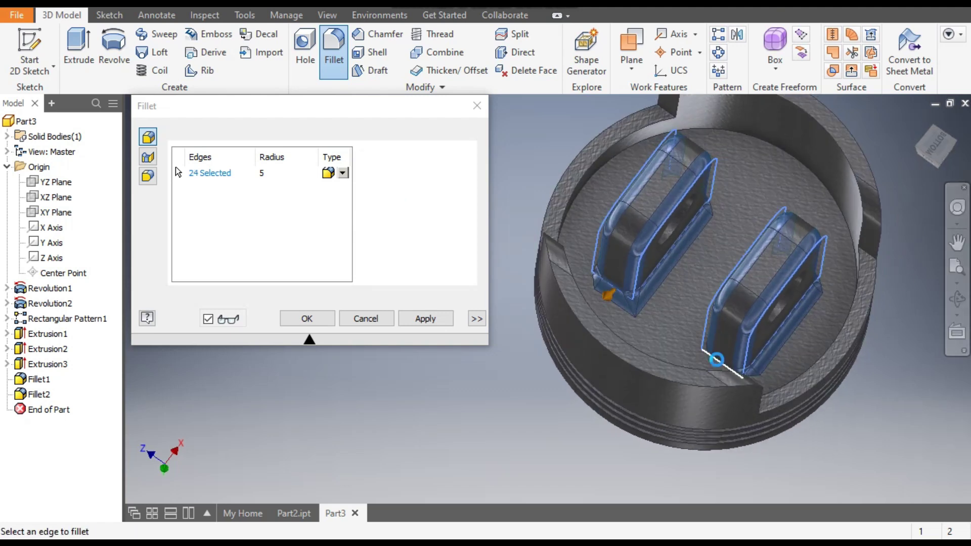
- Add the long base edges on the opposite faces of both pin-boss blocks to the 5 mm fillet
{"action": "left_click", "coordinate": [918, 150]}
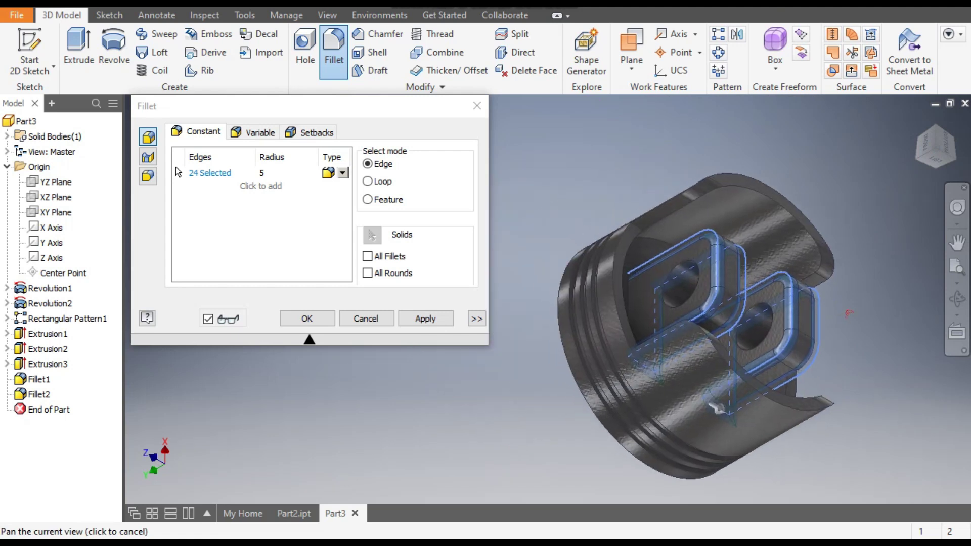
{"action": "middle_click_drag", "start_coordinate": [826, 384], "coordinate": [836, 403], "text": "shift"}
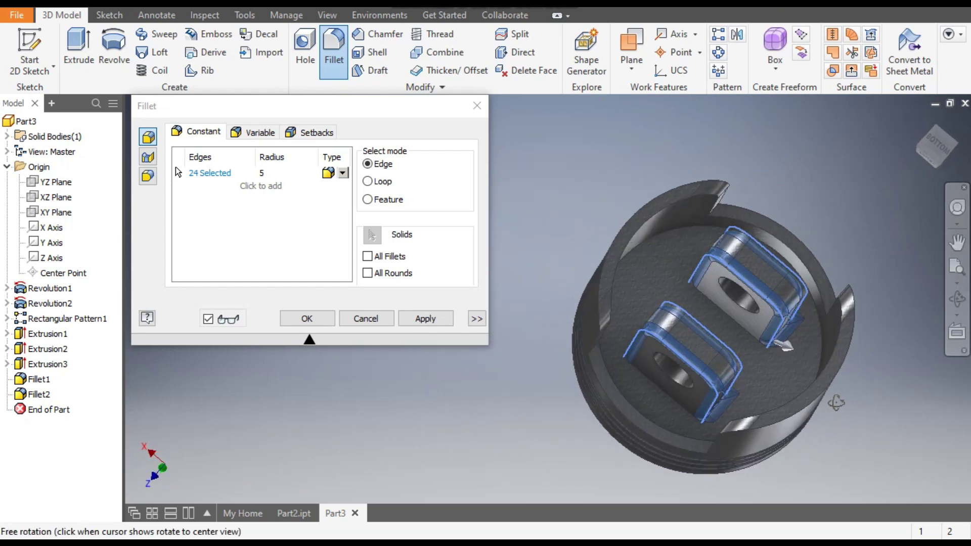
{"action": "scroll", "coordinate": [657, 398], "scroll_direction": "up", "scroll_amount": 4}
{"action": "left_click", "coordinate": [665, 391]}
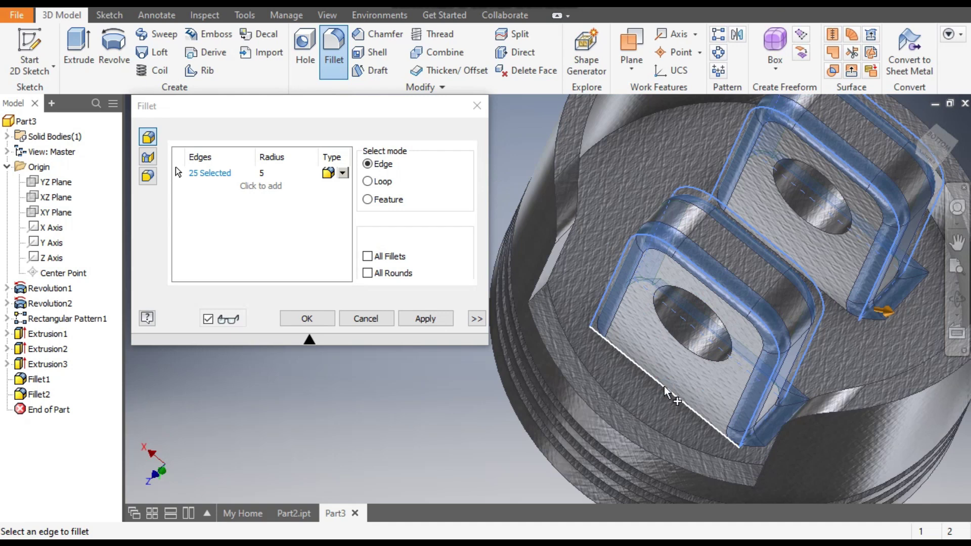
{"action": "left_click", "coordinate": [836, 303]}
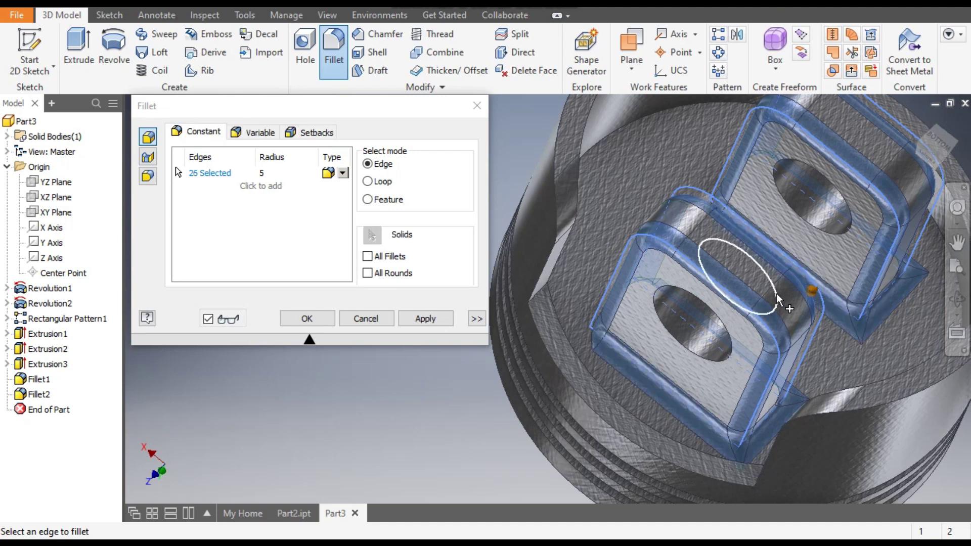
- Add the remaining base edges of the pin-boss blocks and apply the 5 mm fillet
{"action": "middle_click_drag", "start_coordinate": [598, 320], "coordinate": [718, 276], "text": "shift"}
{"action": "middle_click_drag", "start_coordinate": [771, 353], "coordinate": [815, 320], "text": "shift"}
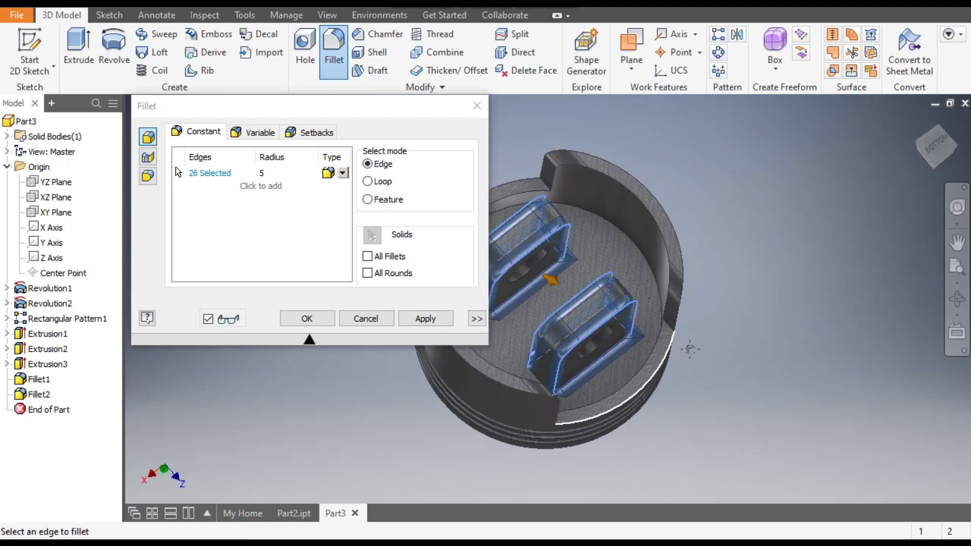
{"action": "scroll", "coordinate": [690, 349], "scroll_direction": "up", "scroll_amount": 5}
{"action": "left_click", "coordinate": [753, 410]}
{"action": "left_click", "coordinate": [754, 412]}
{"action": "scroll", "coordinate": [633, 348], "scroll_direction": "down", "scroll_amount": 4}
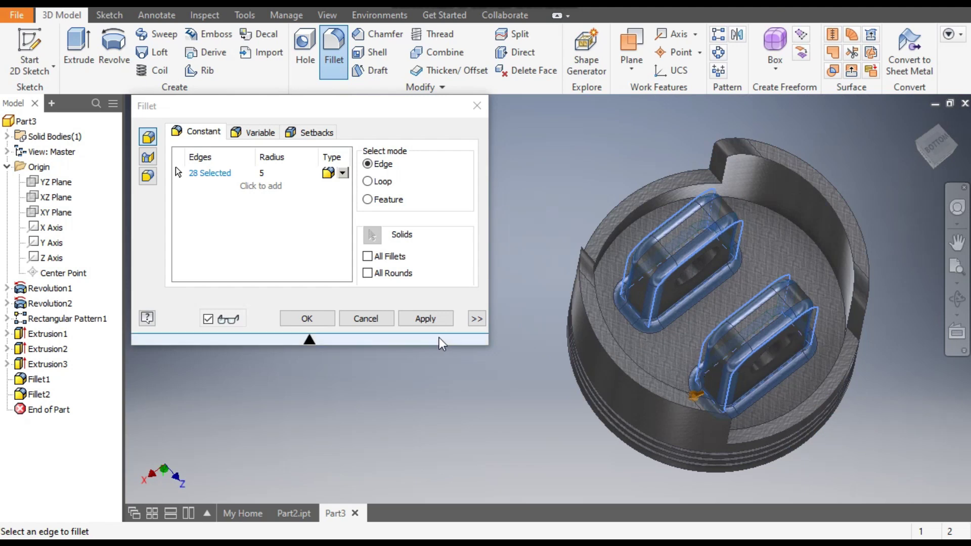
{"action": "left_click", "coordinate": [426, 319]}
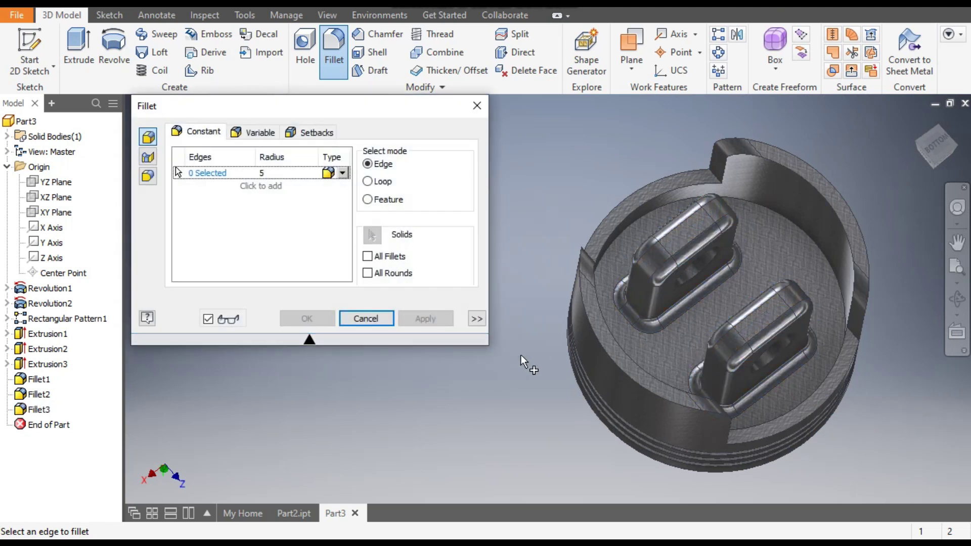
- Select the inner rim edges of both skirt walls and of the cut-outs between them for a 5 mm fillet
{"action": "left_click", "coordinate": [763, 157]}
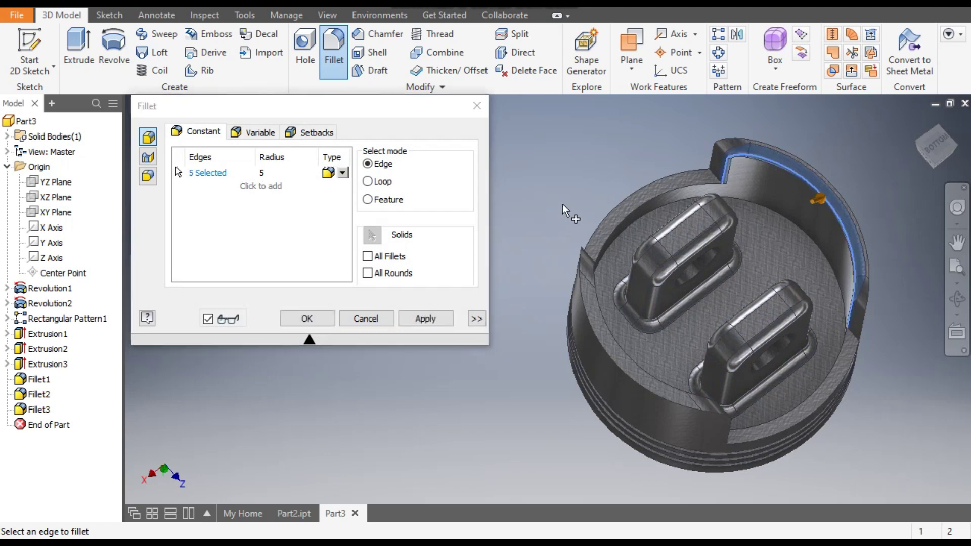
{"action": "left_click", "coordinate": [700, 188]}
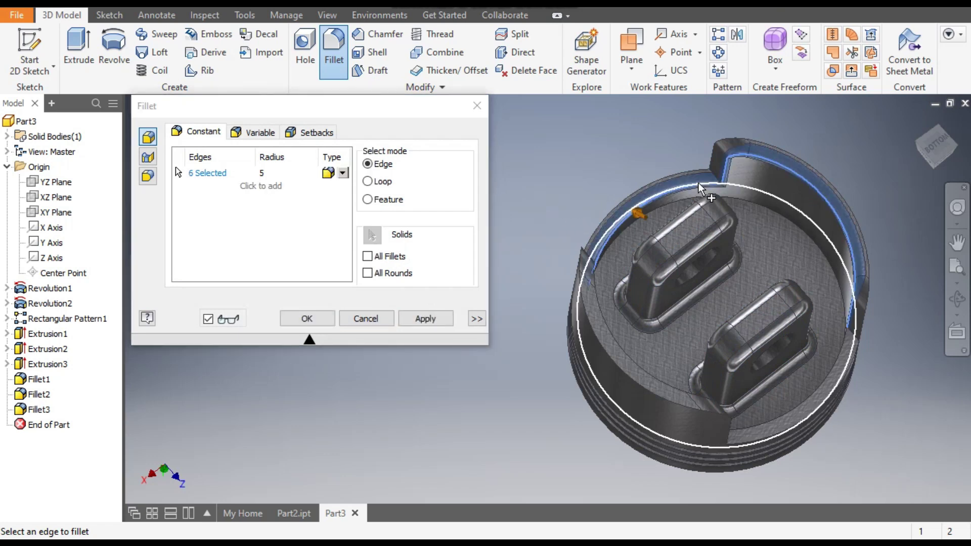
{"action": "left_click_drag", "start_coordinate": [957, 149], "coordinate": [673, 205]}
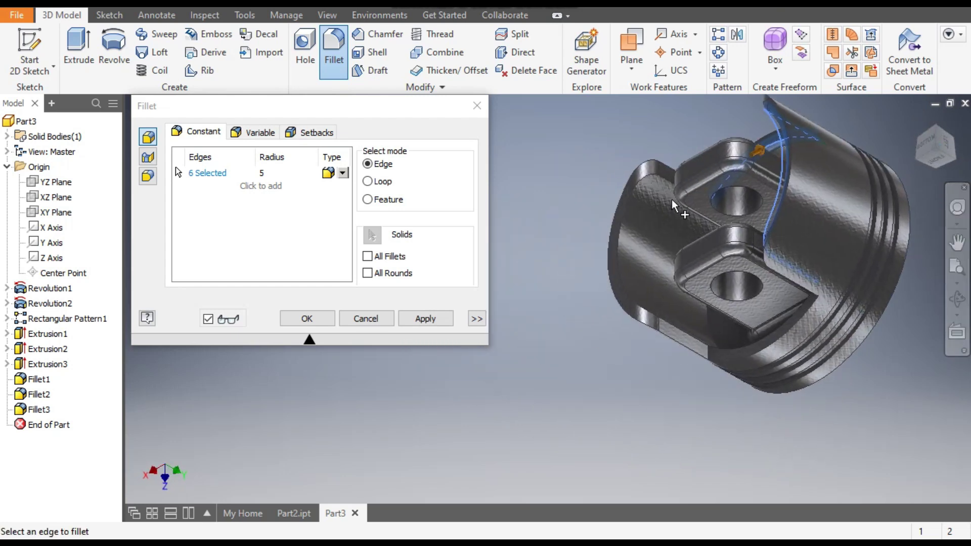
{"action": "scroll", "coordinate": [672, 205], "scroll_direction": "down", "scroll_amount": 4}
{"action": "left_click", "coordinate": [568, 297]}
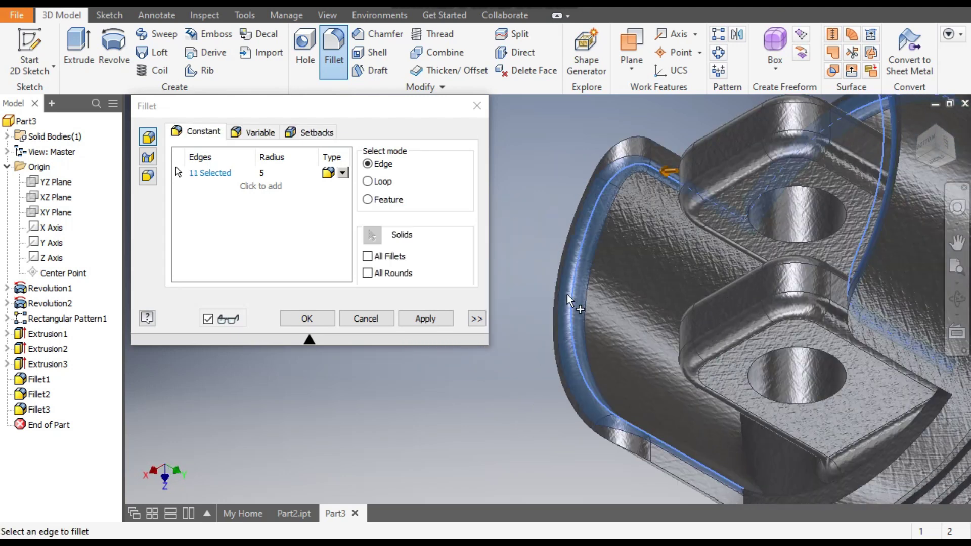
{"action": "scroll", "coordinate": [659, 400], "scroll_direction": "up", "scroll_amount": 4}
{"action": "scroll", "coordinate": [637, 375], "scroll_direction": "down", "scroll_amount": 3}
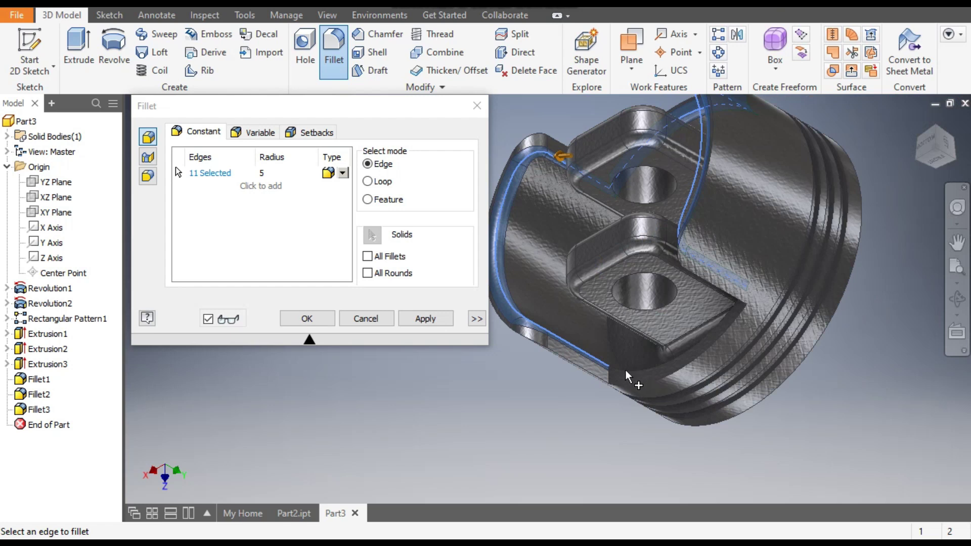
{"action": "left_click", "coordinate": [615, 374]}
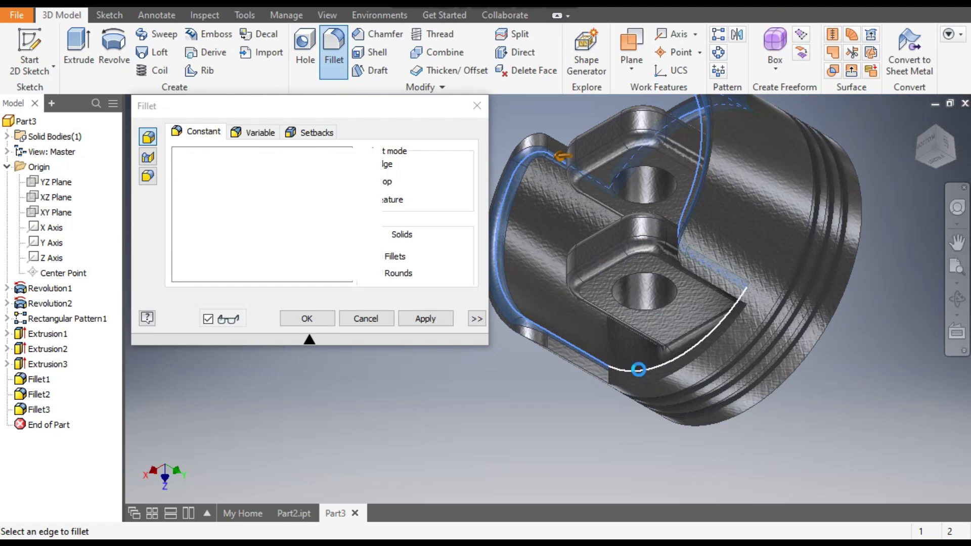
- Apply the 5 mm fillet to the skirt's inner rim, end the Fillet command and inspect the piston
{"action": "left_click", "coordinate": [917, 165]}
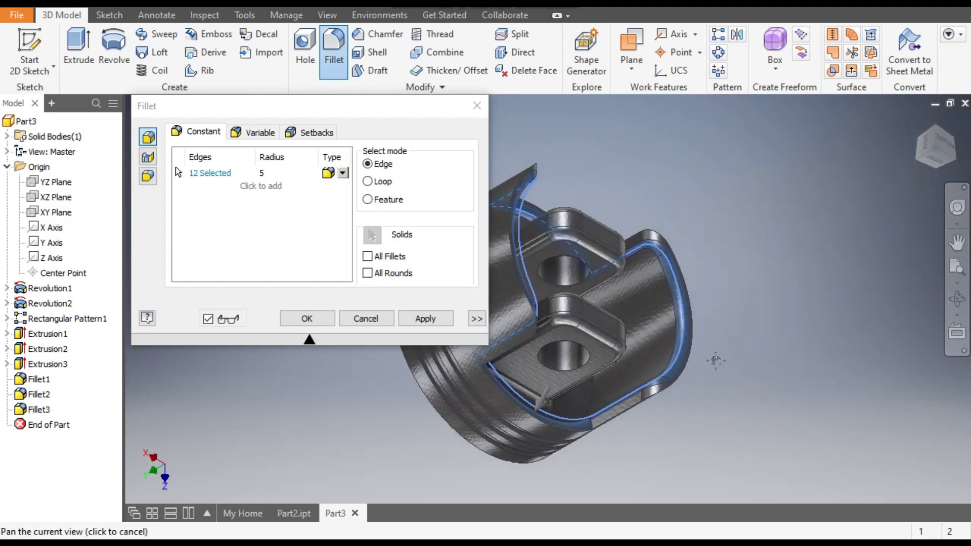
{"action": "scroll", "coordinate": [576, 429], "scroll_direction": "down", "scroll_amount": 3}
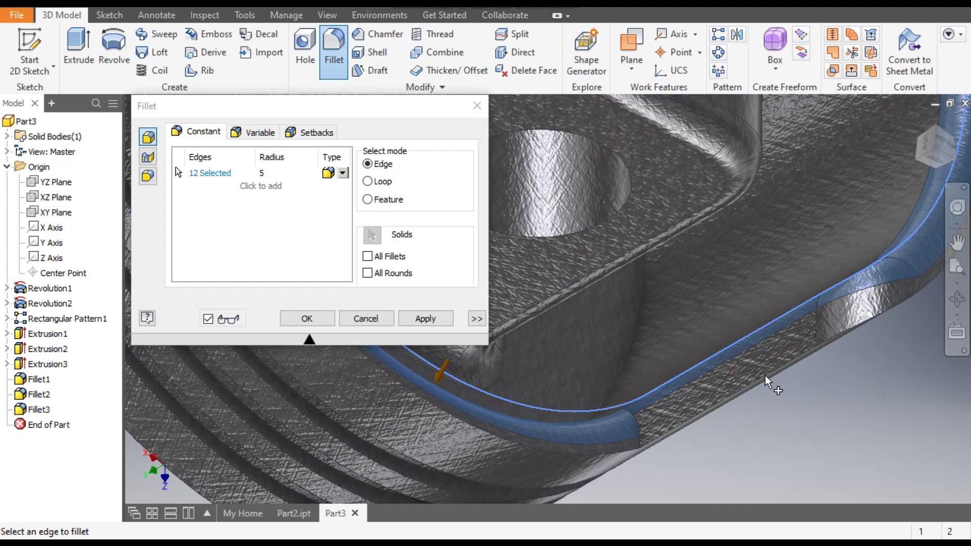
{"action": "scroll", "coordinate": [768, 385], "scroll_direction": "up", "scroll_amount": 2}
{"action": "middle_click_drag", "start_coordinate": [853, 335], "coordinate": [806, 368], "text": "shift"}
{"action": "scroll", "coordinate": [799, 354], "scroll_direction": "down", "scroll_amount": 3}
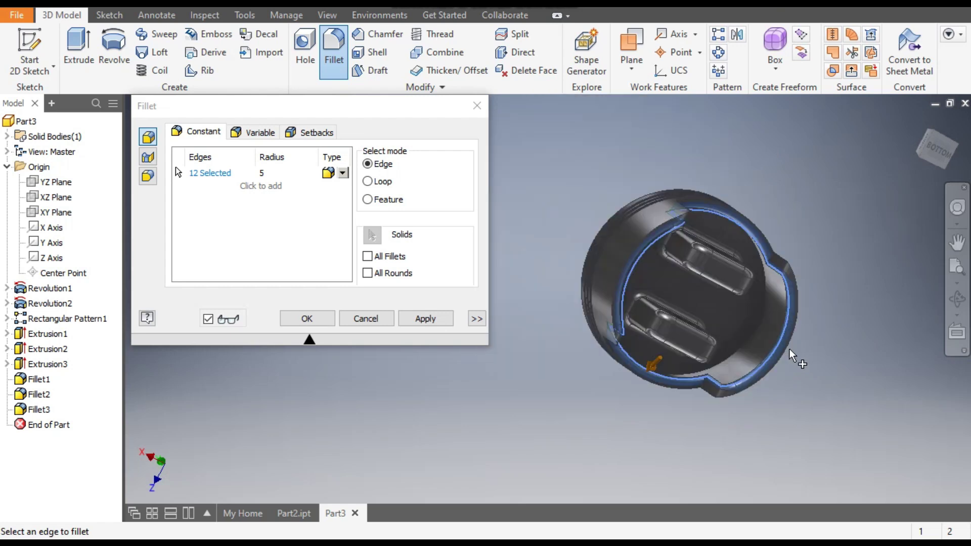
{"action": "left_click", "coordinate": [425, 318]}
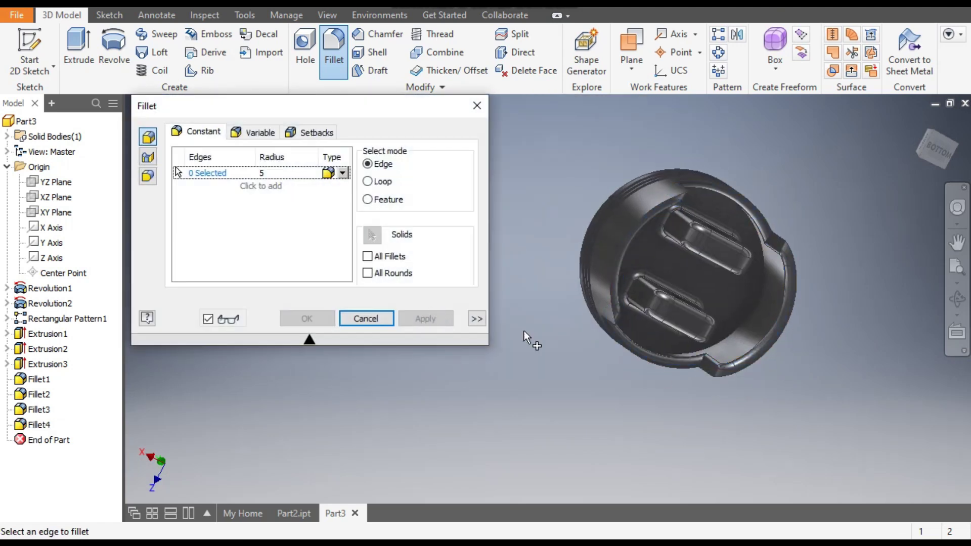
{"action": "left_click", "coordinate": [918, 121]}
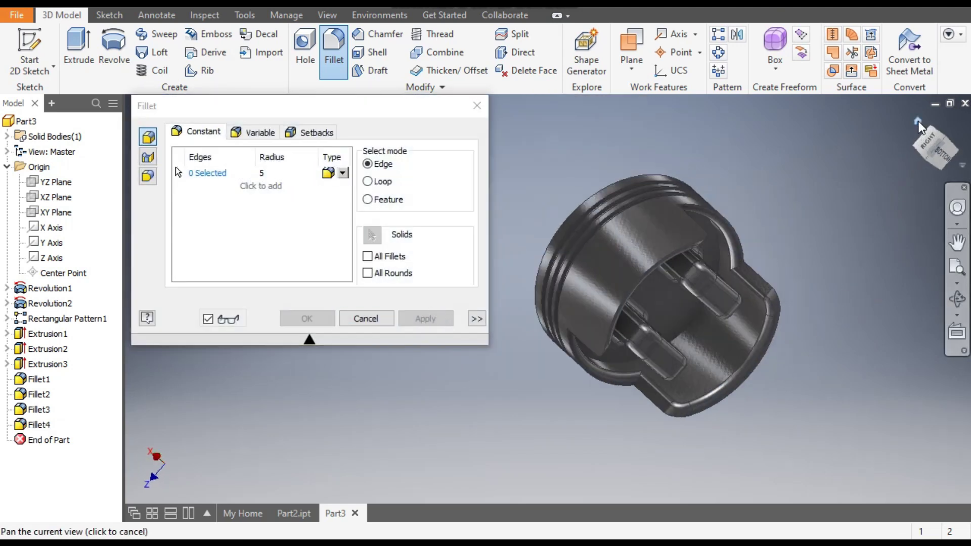
{"action": "left_click", "coordinate": [365, 318]}
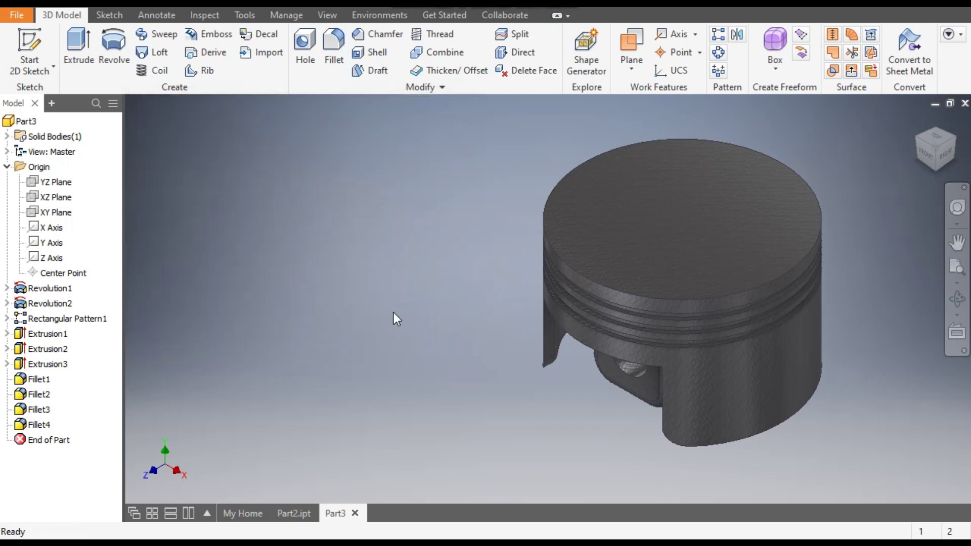
{"action": "middle_click_drag", "start_coordinate": [756, 414], "coordinate": [823, 368], "text": "shift"}
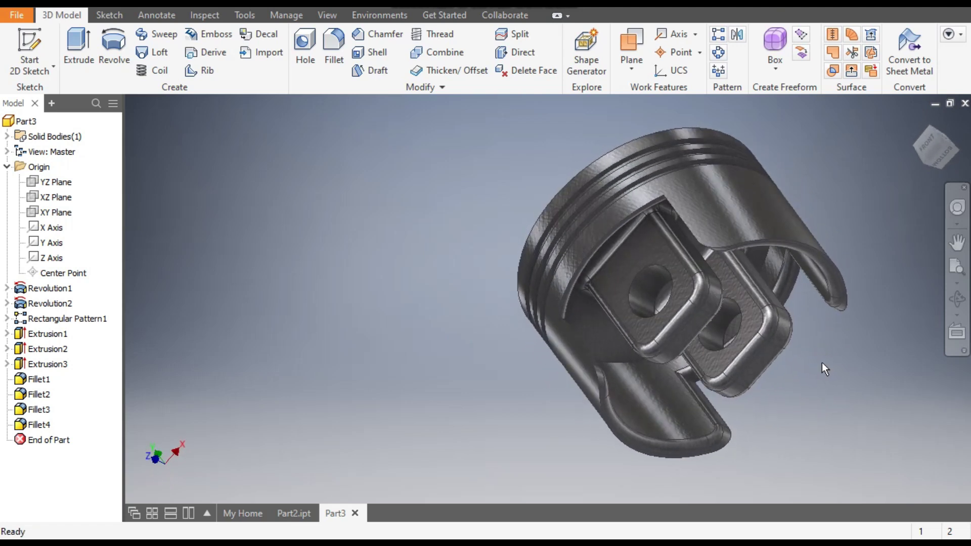